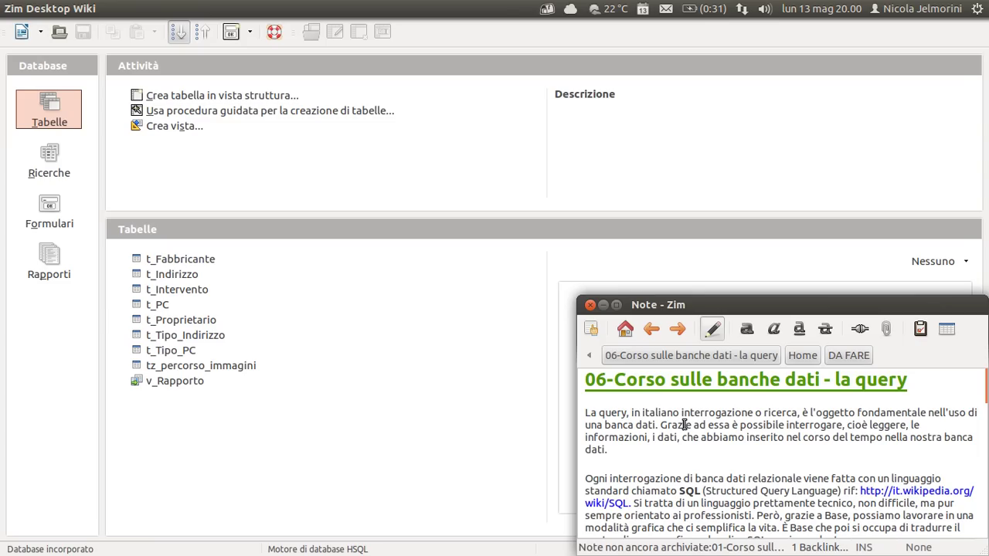
Highlight 'italiano interrogazione o ricerca' and the rest of the opening sentence in the Zim note.
left_click_drag(680, 412, 799, 411)
left_click_drag(641, 412, 802, 411)
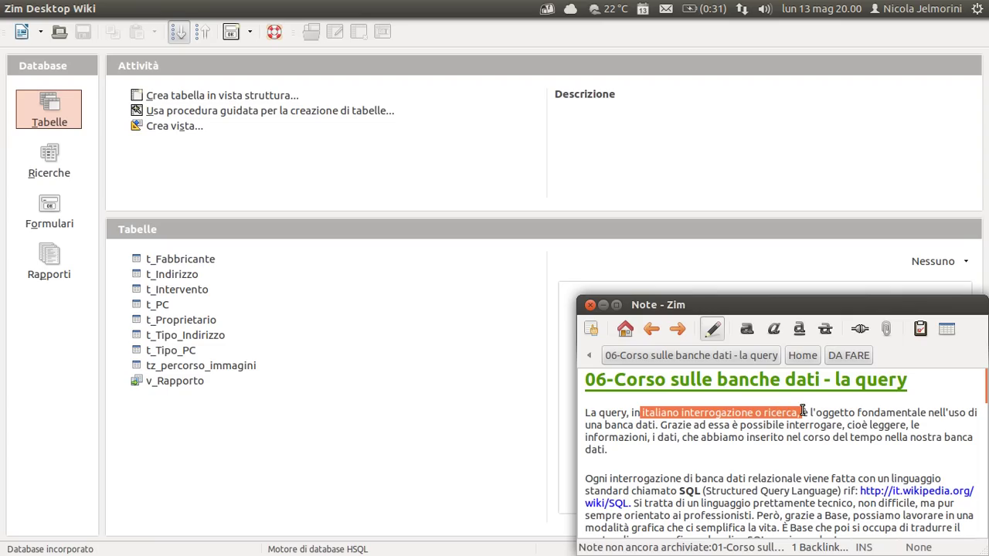
left_click(806, 412)
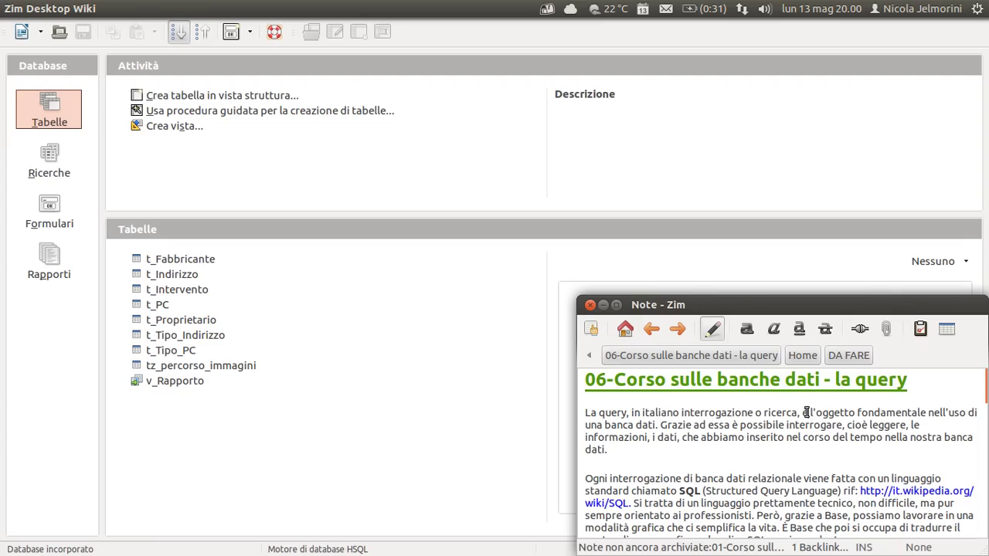
left_click_drag(805, 412, 678, 412)
left_click(788, 424)
Highlight the phrase about data entered over time and the paragraph's opening words, then return to Base.
left_click_drag(681, 438, 740, 438)
left_click(740, 437)
left_click_drag(598, 412, 641, 412)
left_click(653, 426)
left_click(146, 265)
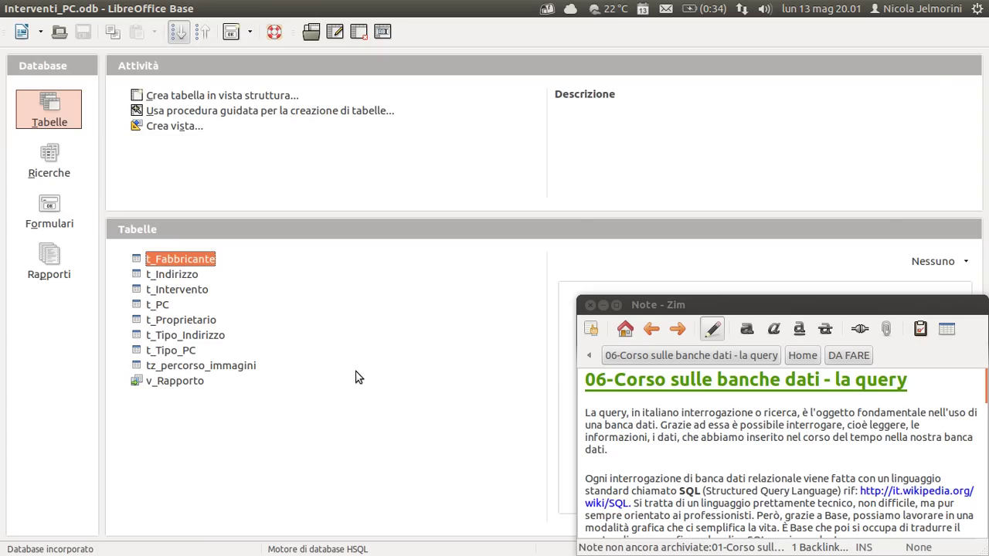
left_click(166, 275)
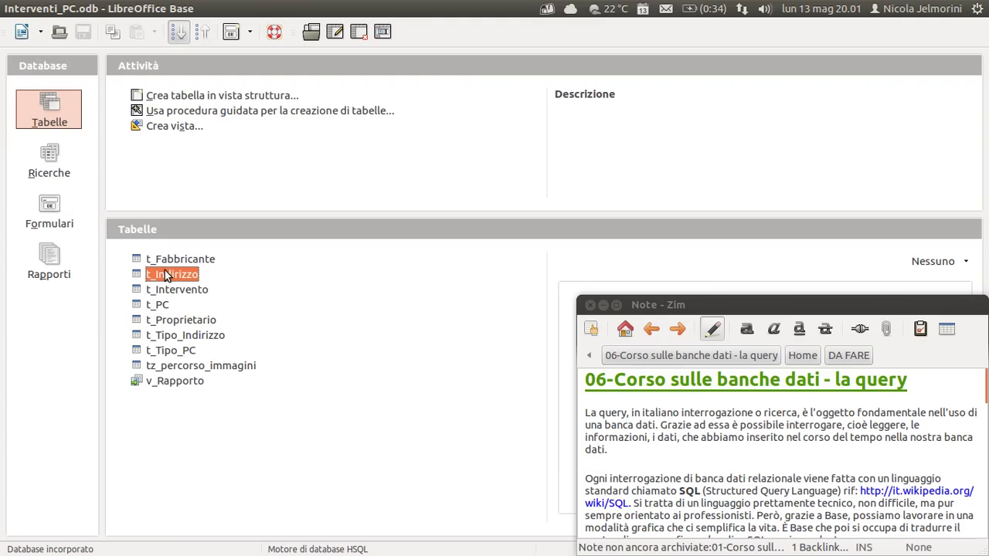
left_click(160, 262)
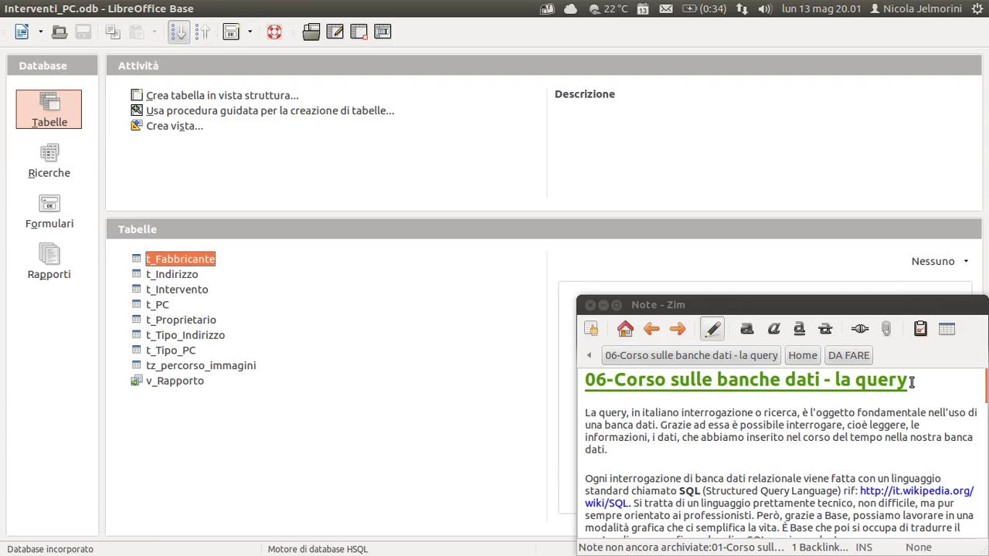
left_click_drag(914, 380, 834, 380)
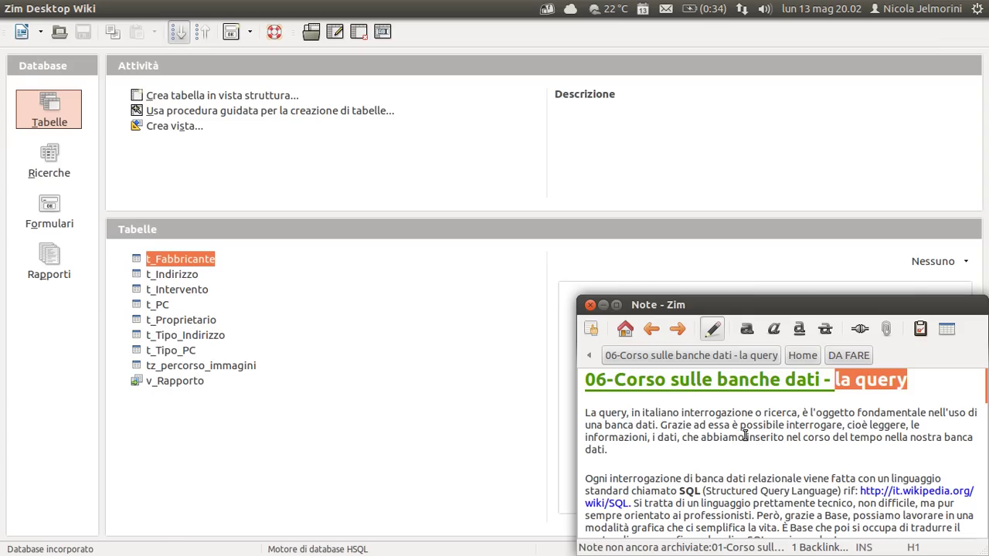
left_click(721, 426)
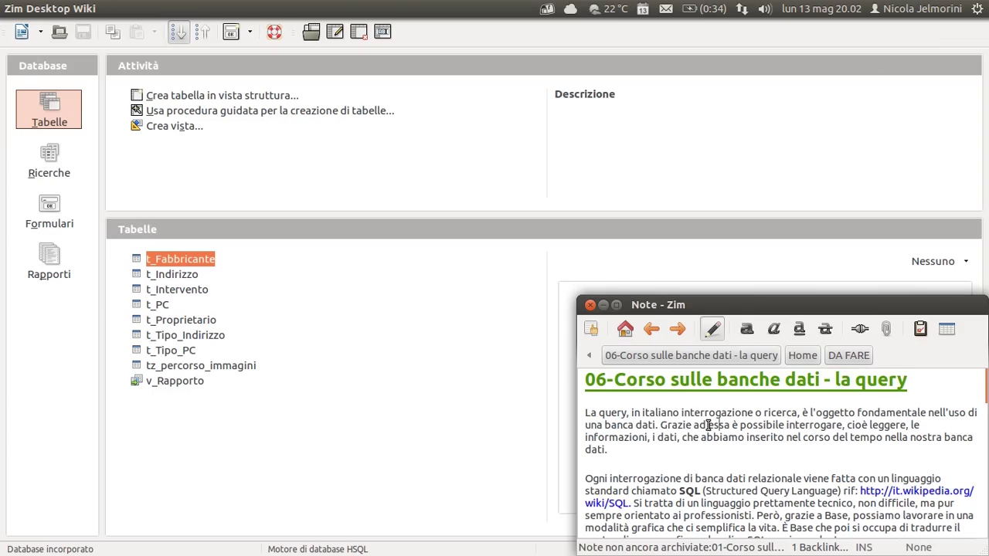
left_click_drag(706, 424, 579, 416)
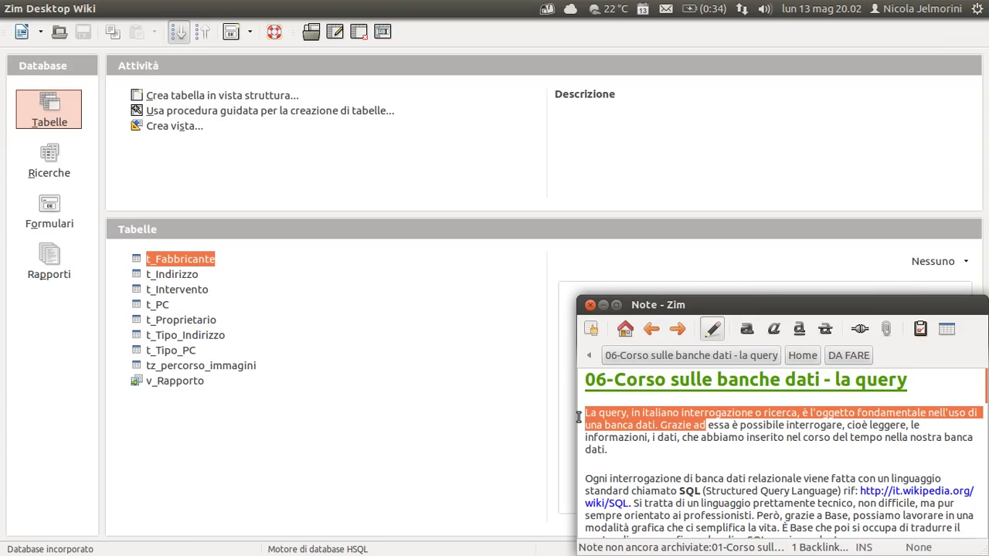
left_click(635, 423)
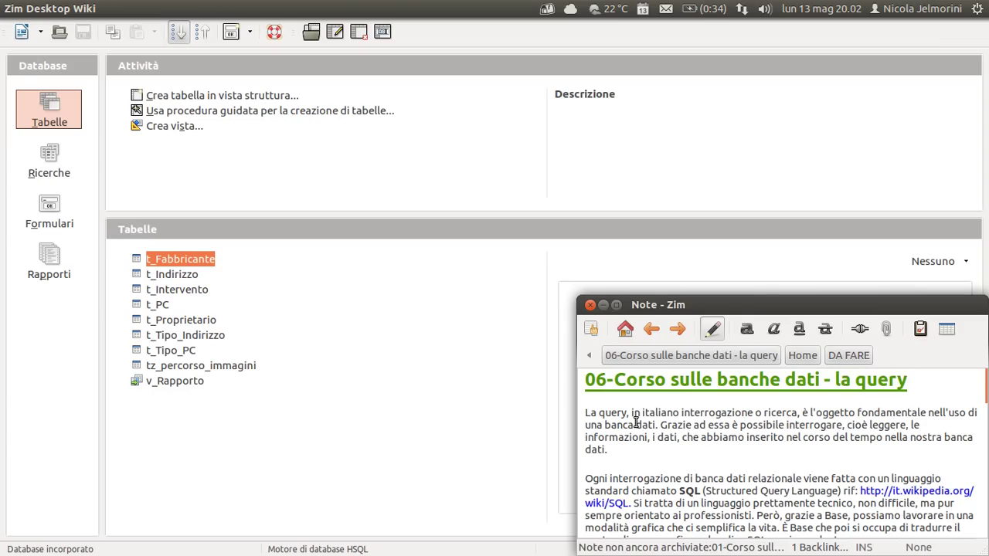
left_click(347, 370)
left_click(206, 260)
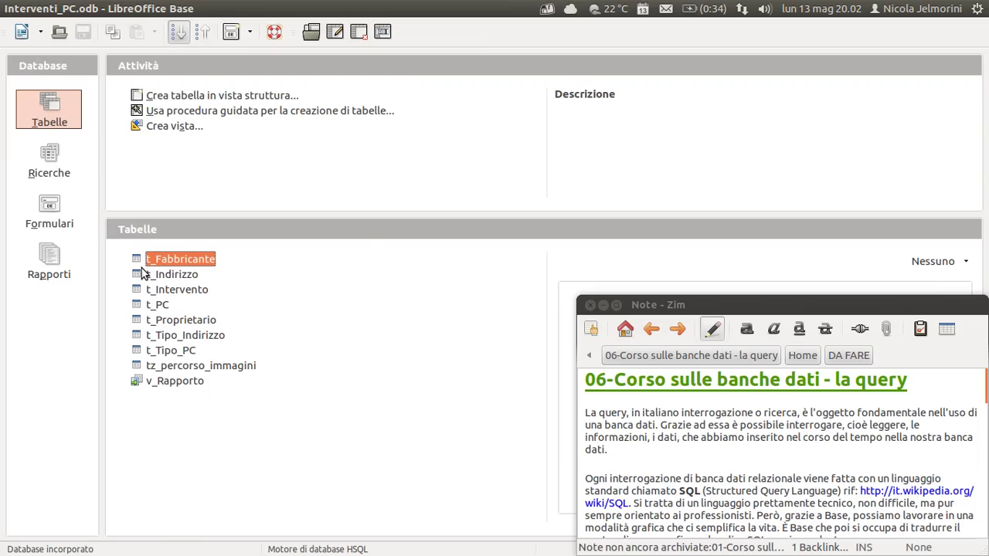
left_click(139, 277)
left_click(138, 290)
left_click(137, 305)
left_click(139, 322)
left_click(139, 336)
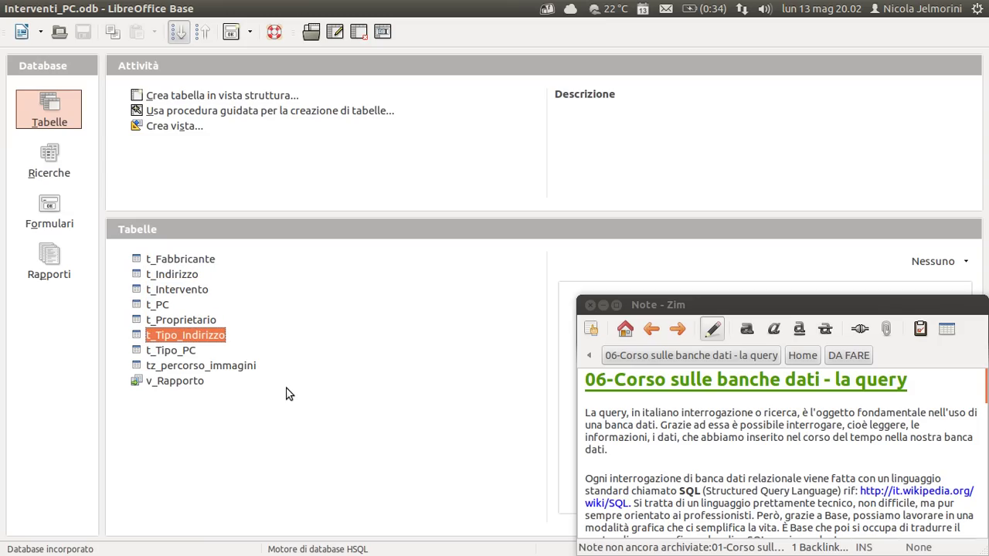
left_click(181, 355)
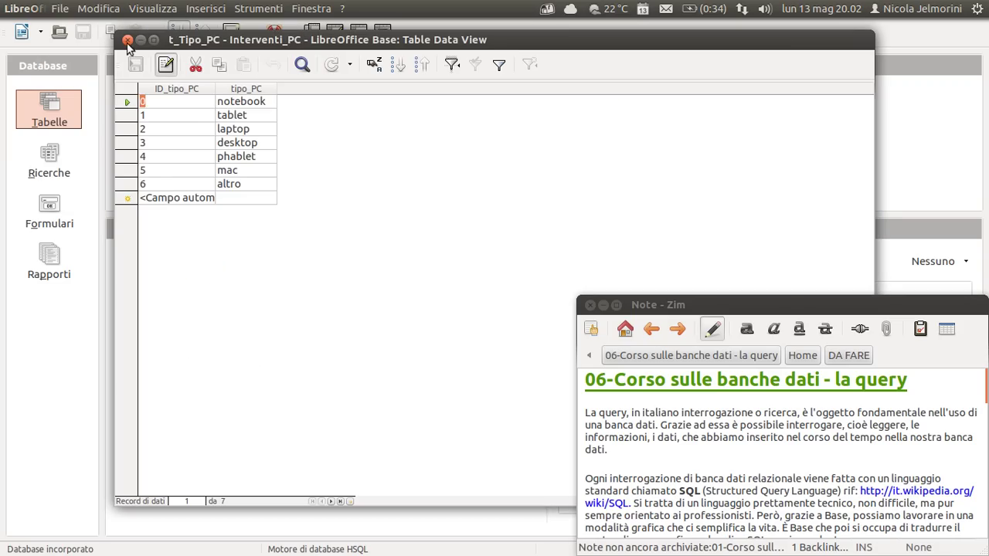
left_click(166, 274)
left_click(168, 292)
left_click(161, 306)
left_click(164, 320)
left_click(170, 335)
left_click(174, 350)
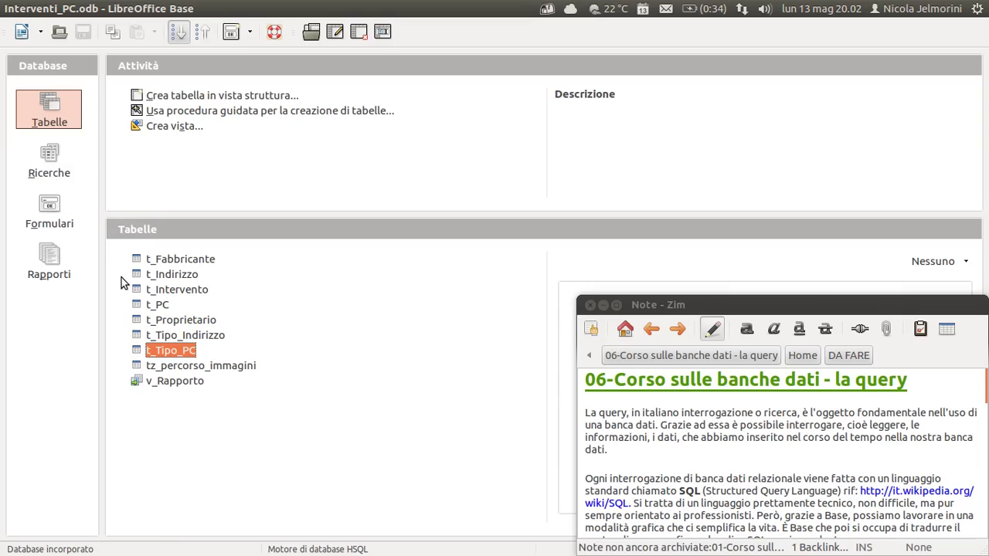
left_click(137, 264)
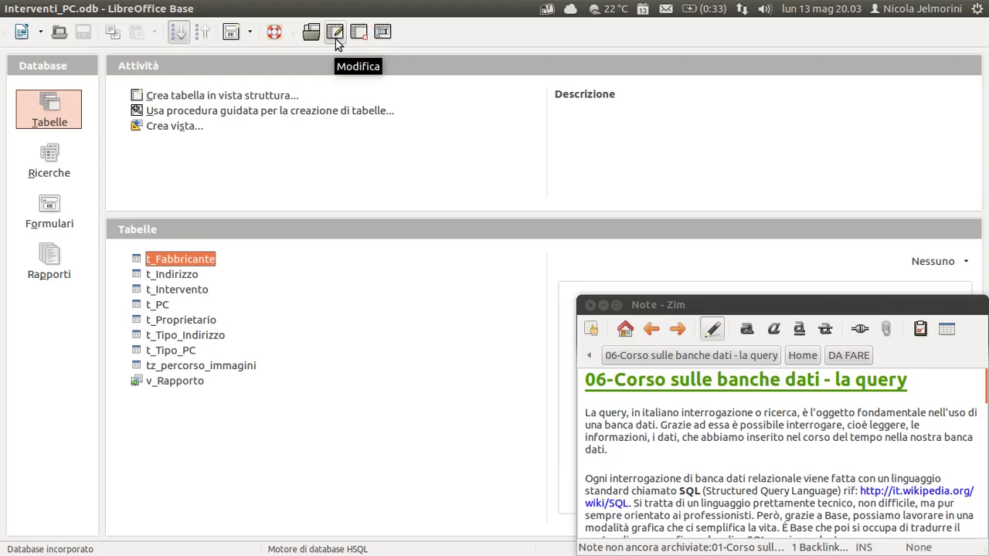
right_click(175, 259)
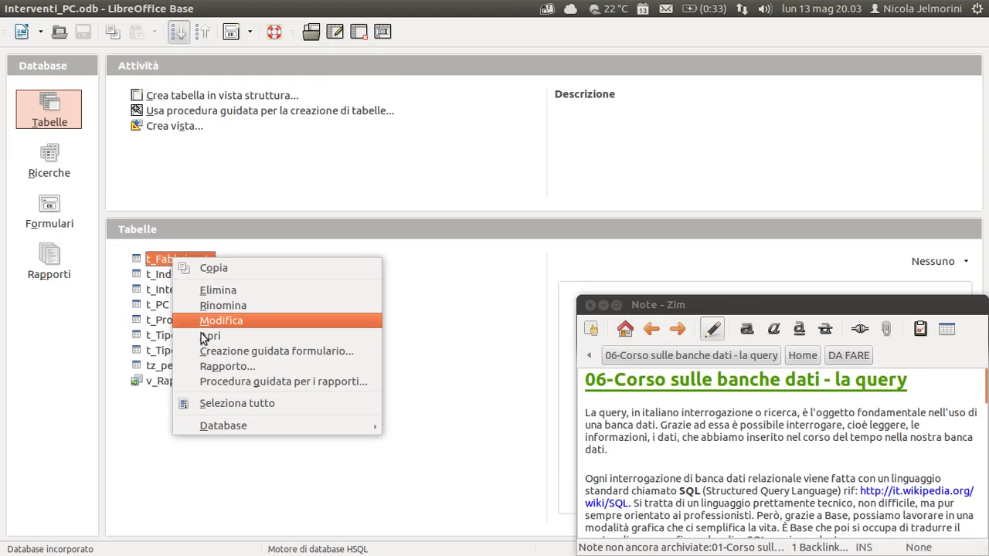
left_click(316, 51)
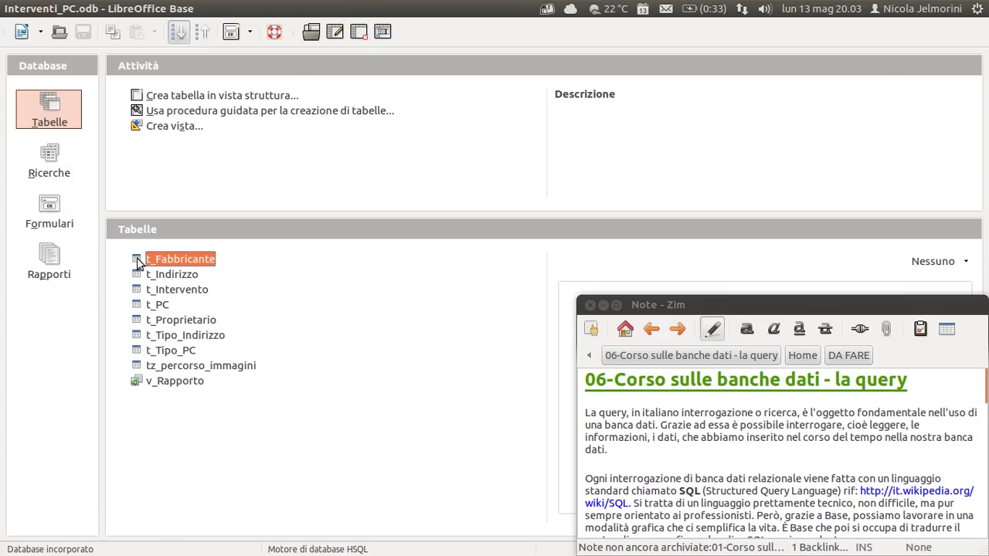
Open t_Fabbricante's data view and shrink it to a compact upper-left window above the table list.
double_click(137, 264)
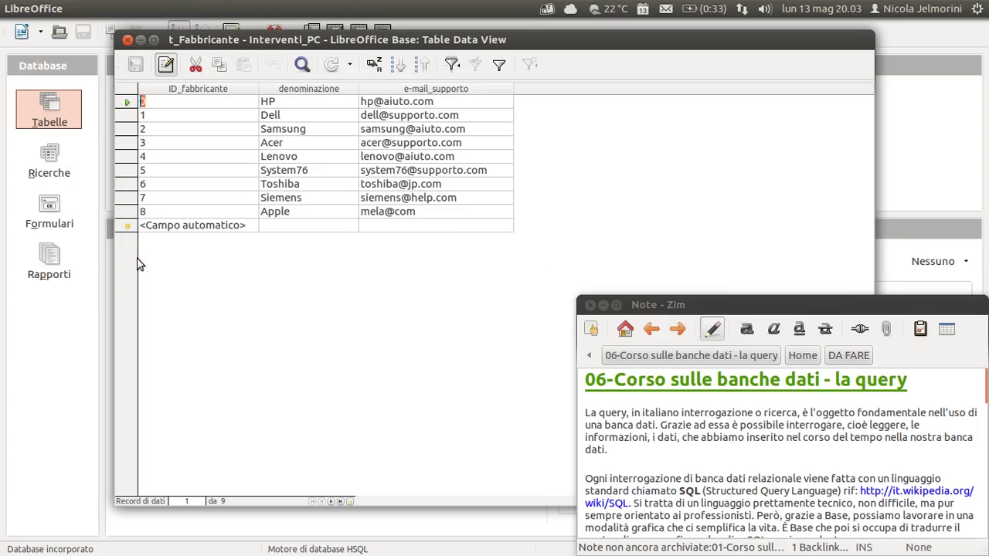
left_click_drag(313, 39, 266, 52)
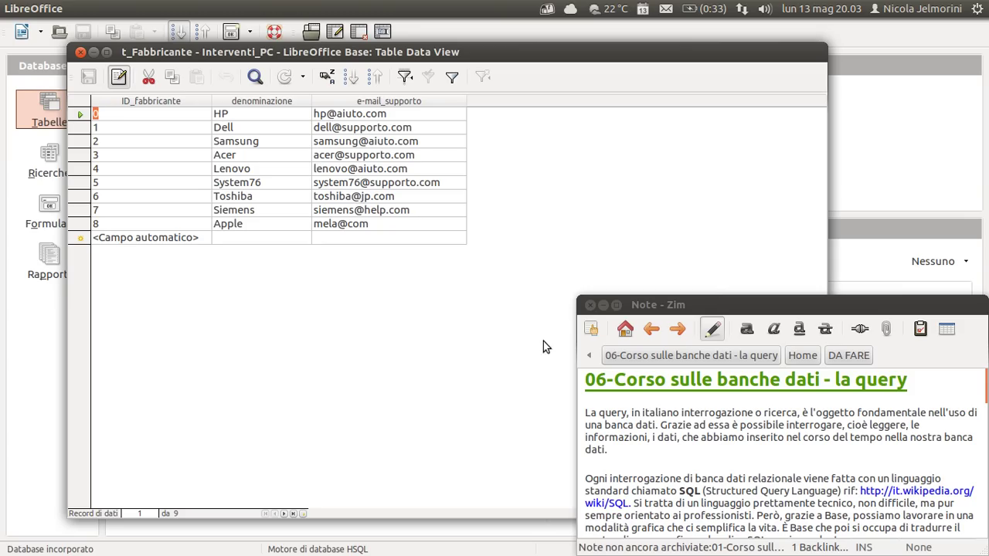
left_click_drag(406, 58, 369, 48)
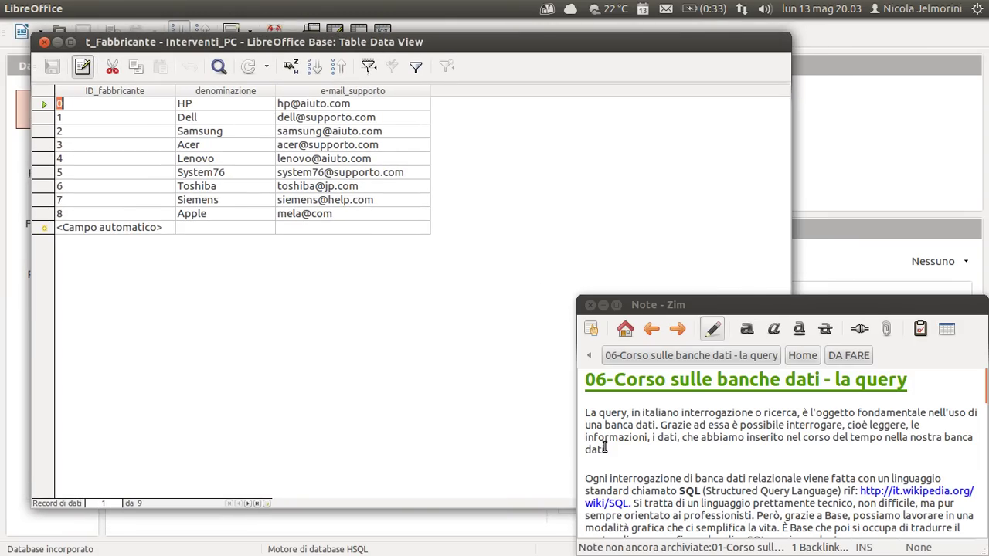
left_click_drag(757, 268, 486, 271)
left_click_drag(278, 506, 276, 311)
left_click_drag(271, 50, 243, 30)
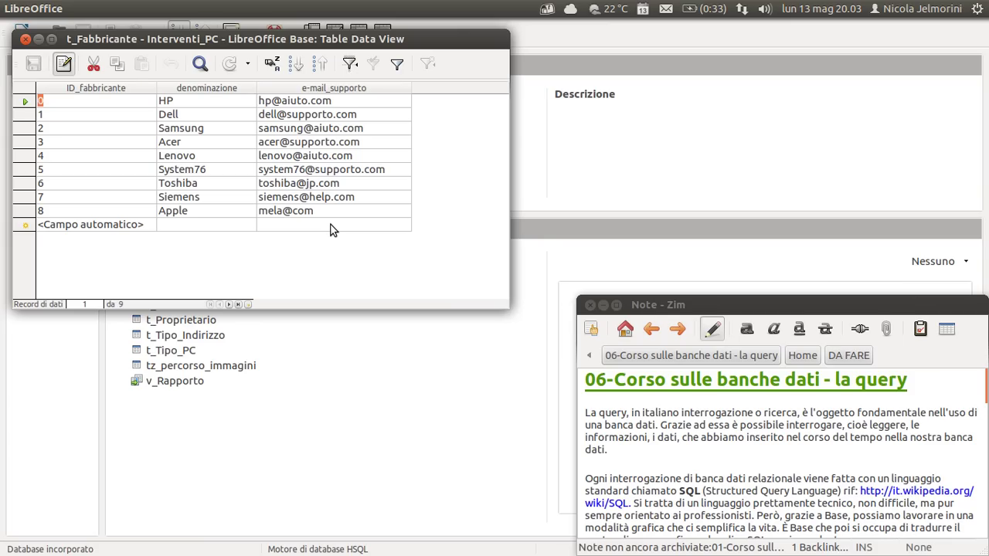
left_click_drag(279, 39, 306, 36)
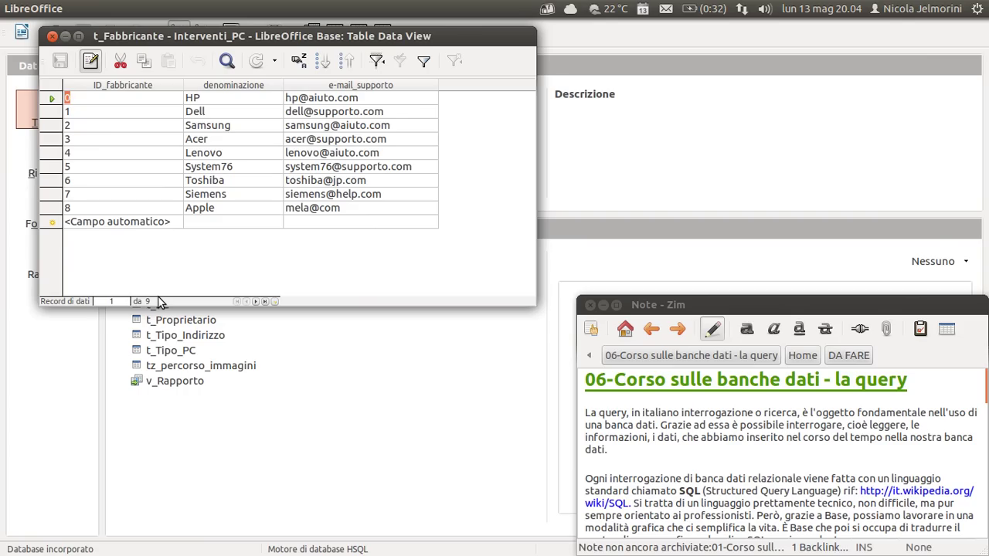
left_click(108, 302)
left_click(108, 302)
left_click(51, 126)
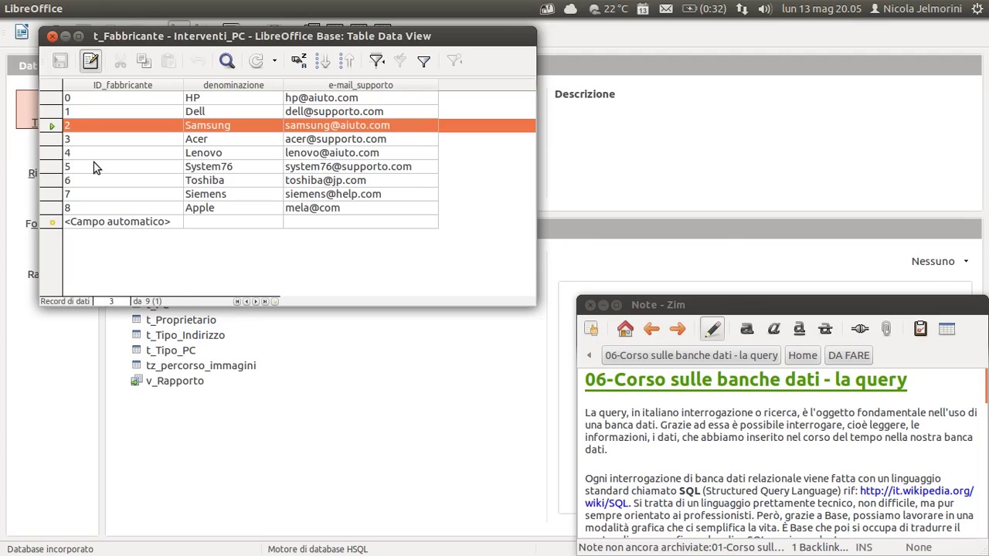
left_click(52, 99)
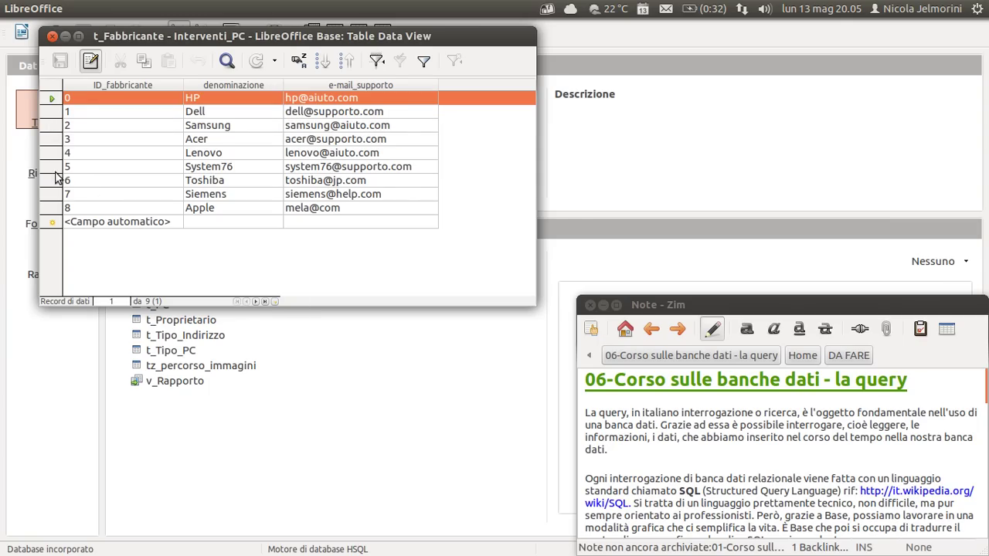
left_click(52, 184)
left_click(51, 209)
left_click(50, 99)
left_click(52, 113)
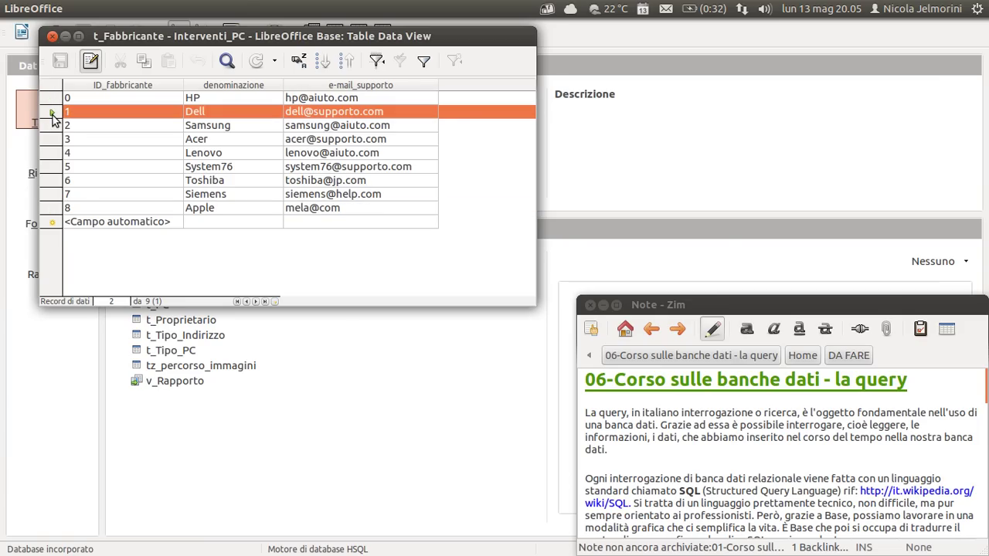
left_click(52, 127)
left_click(52, 140)
left_click(51, 155)
left_click(51, 168)
left_click(52, 181)
left_click(52, 196)
left_click(51, 208)
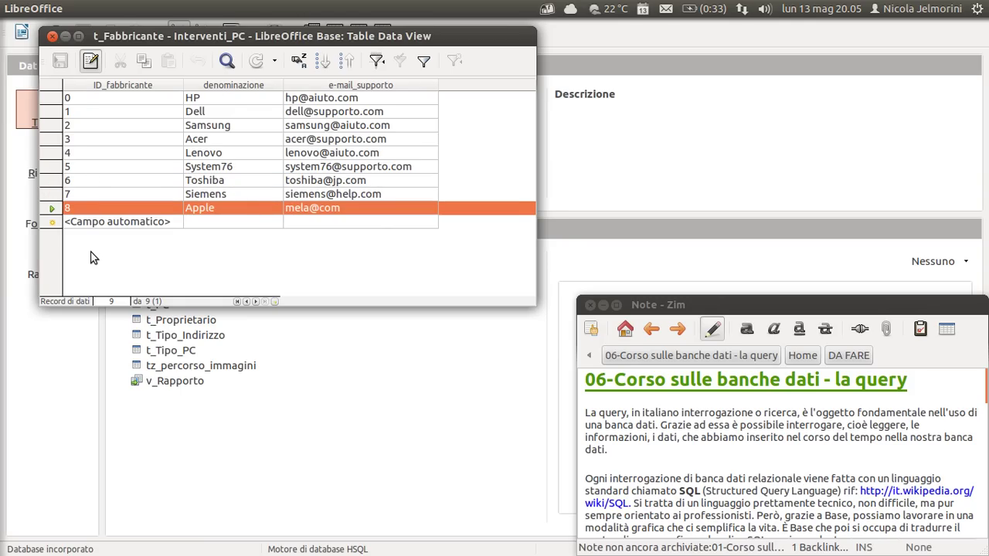
Nudge the t_Fabbricante data window right and go to the empty new-record row.
left_click_drag(229, 36, 246, 36)
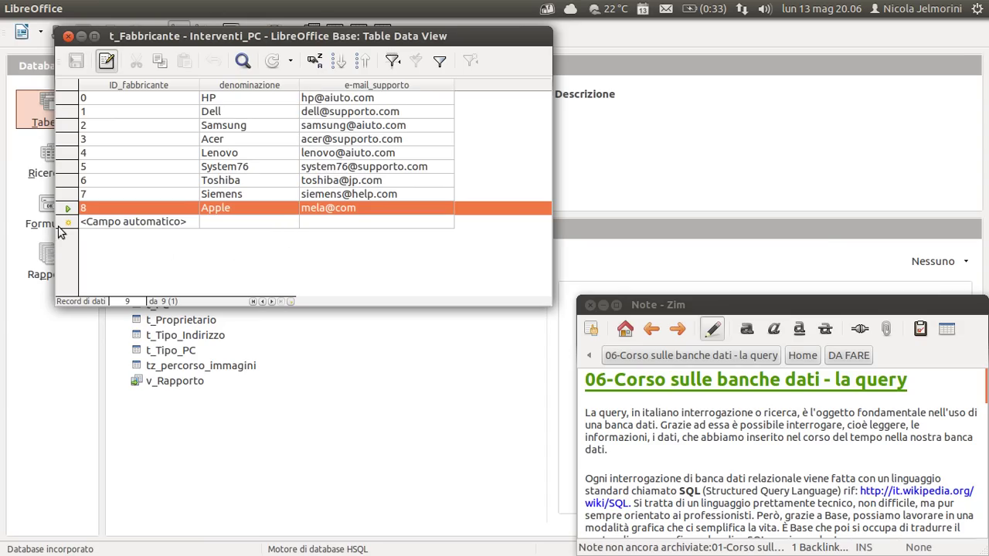
left_click(127, 224)
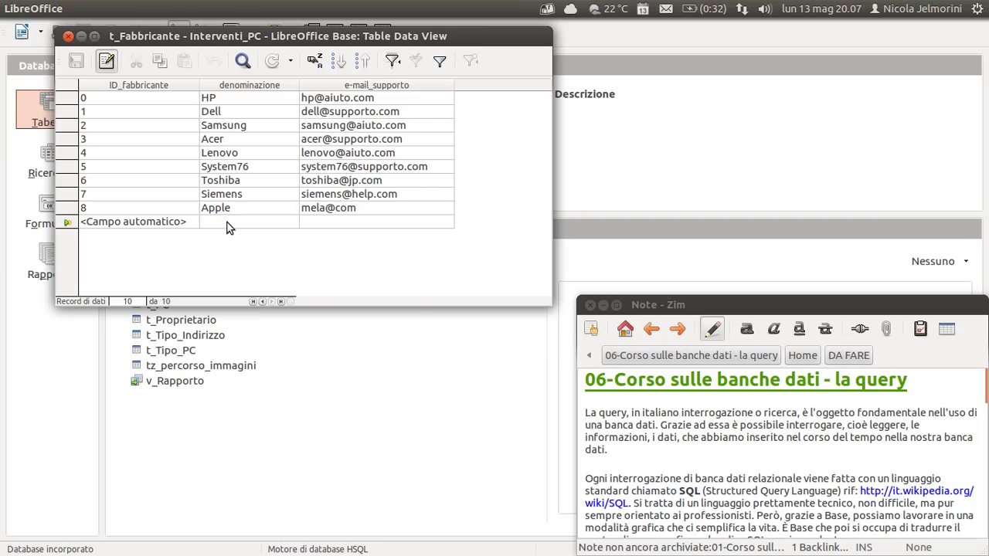
Start a new t_Fabbricante record with denominazione 'Sony'.
left_click(402, 35)
left_click_drag(402, 35, 383, 41)
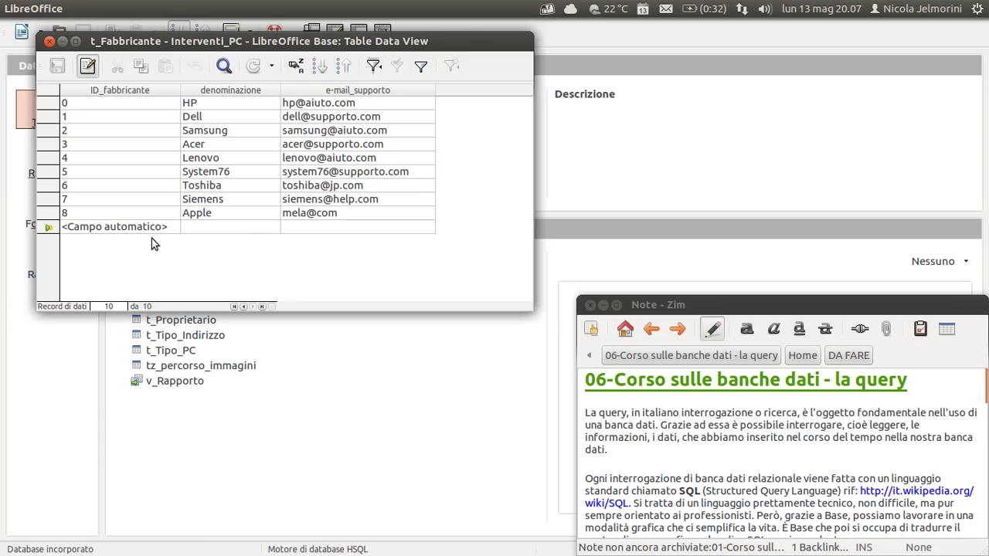
left_click(46, 231)
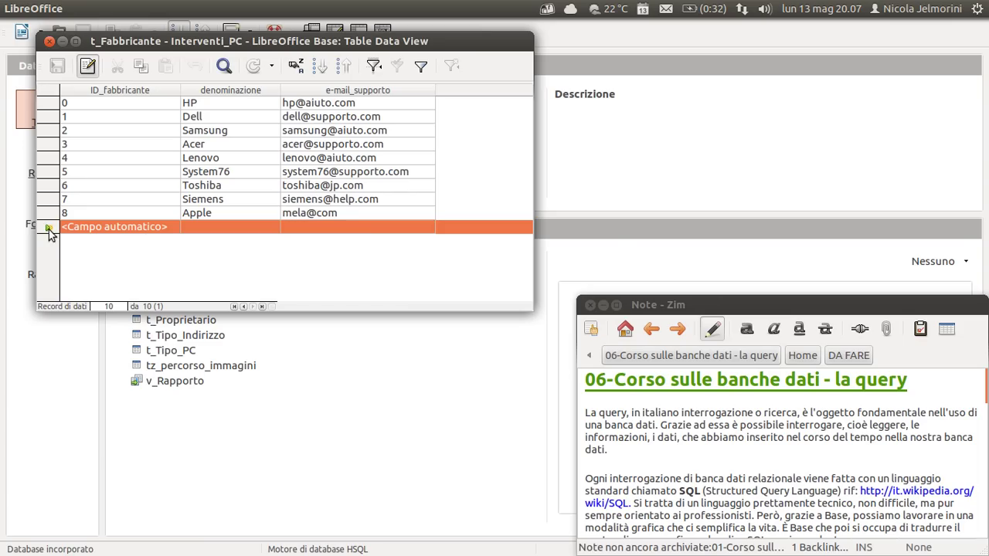
left_click(222, 229)
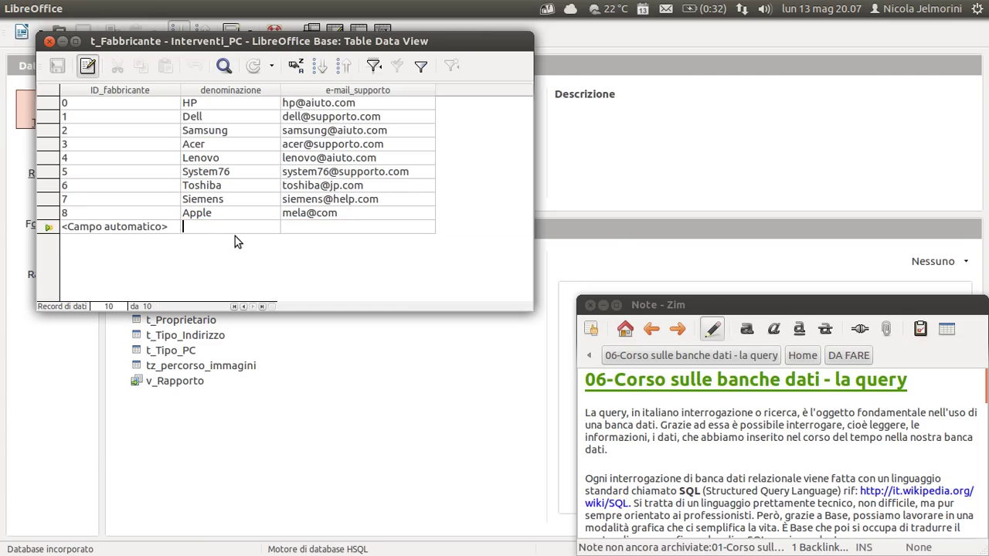
type("Sony")
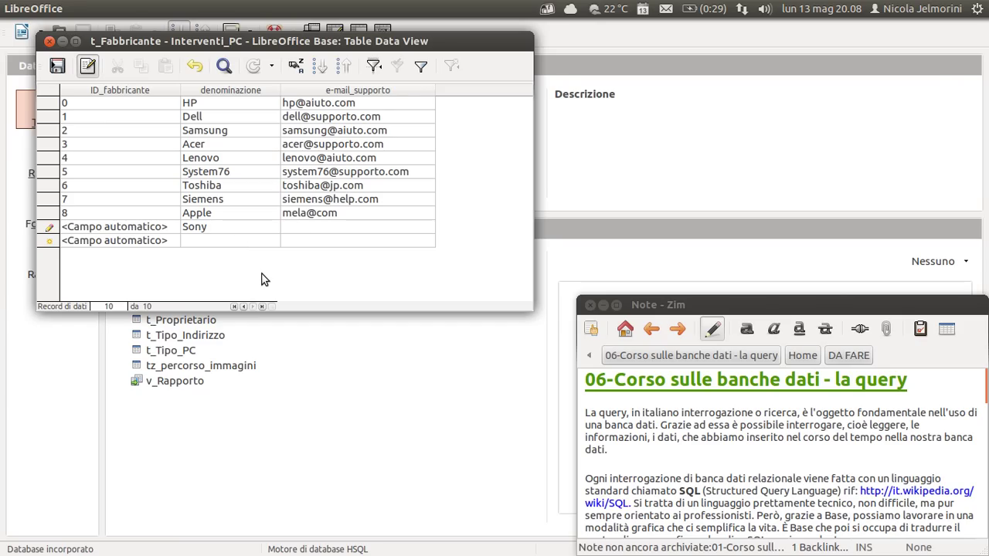
key("Tab")
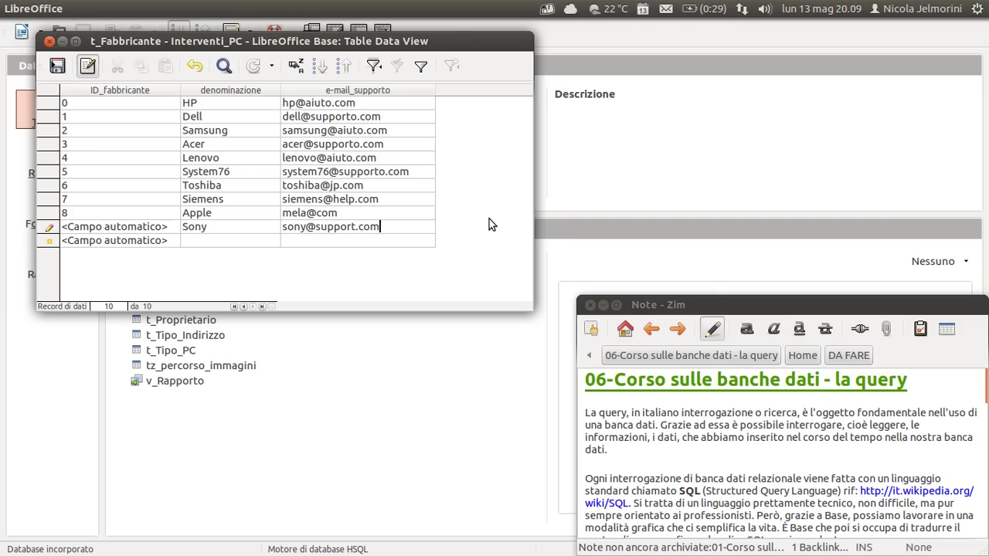
key("Return")
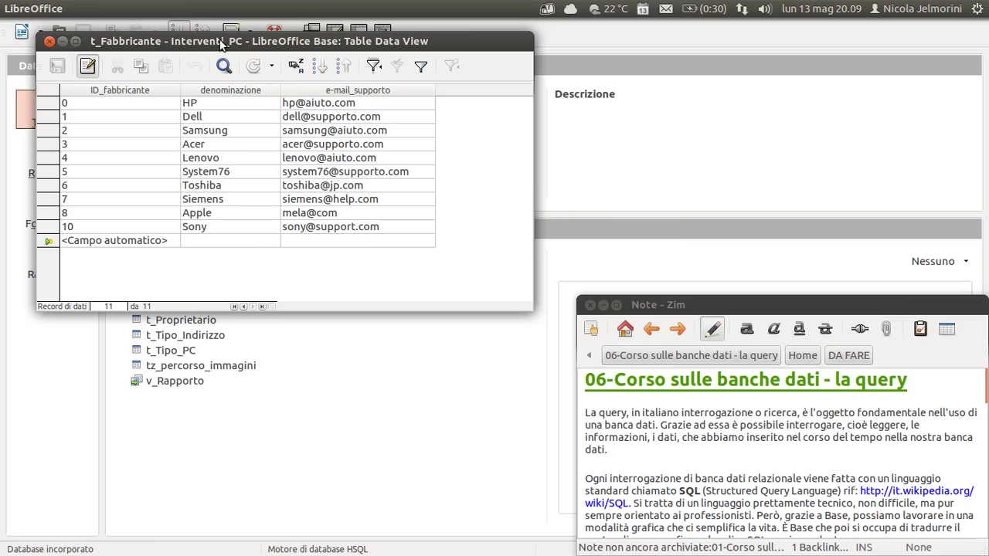
left_click_drag(225, 43, 236, 65)
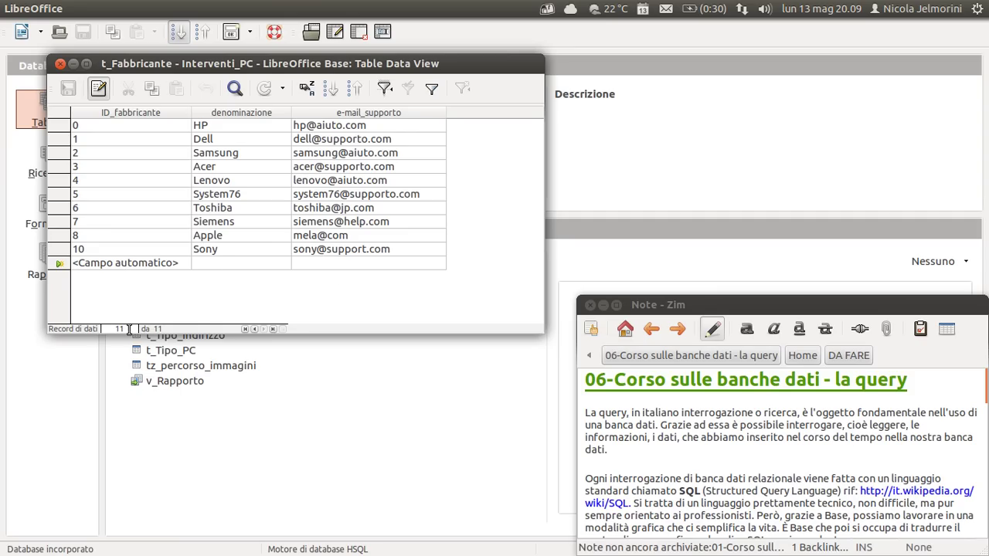
left_click(97, 248)
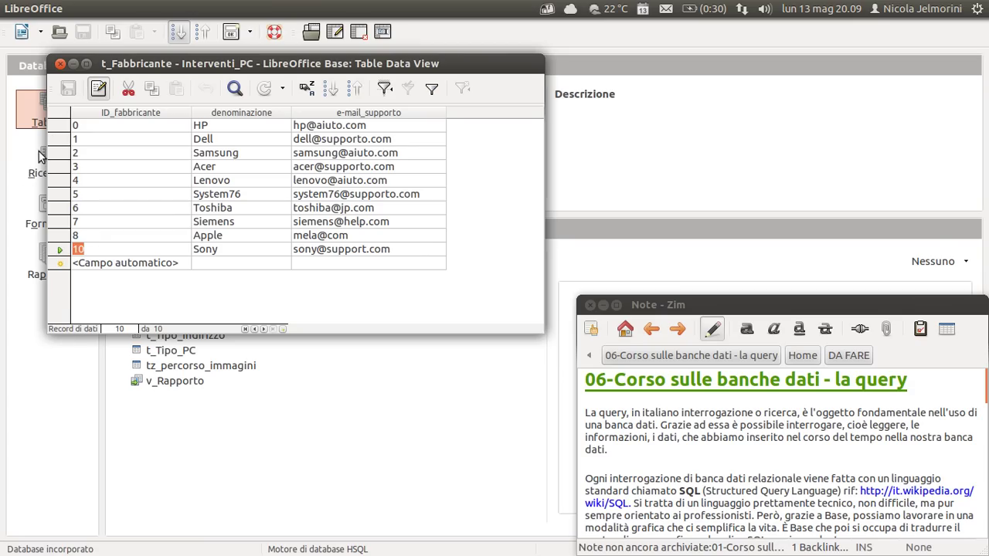
left_click(58, 126)
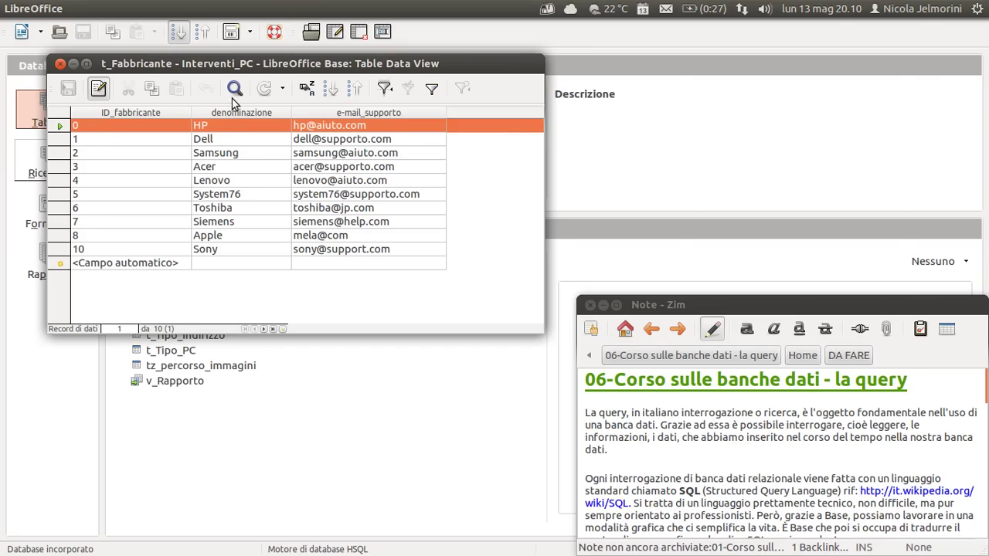
left_click_drag(232, 67, 683, 25)
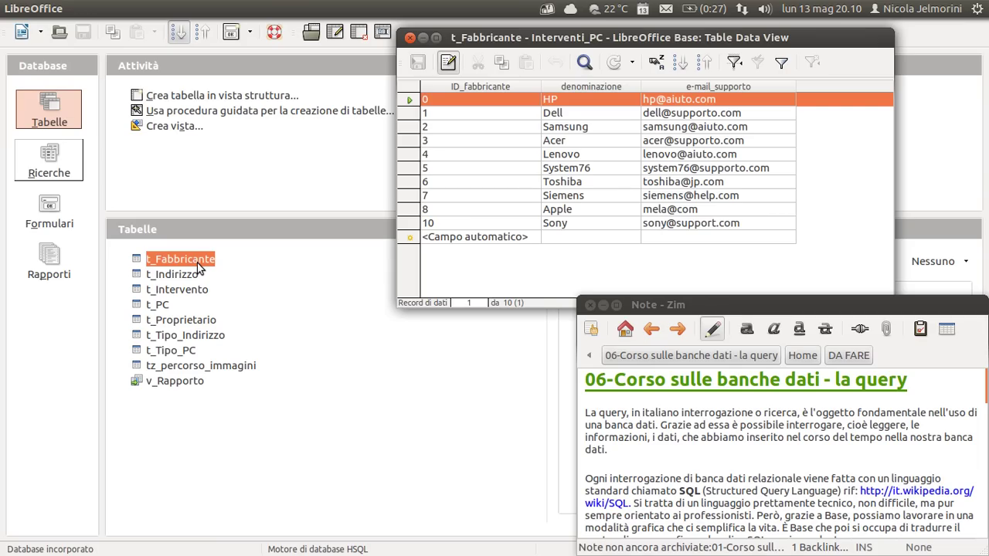
Open t_Fabbricante in design view via Modifica and move its window up and left.
right_click(159, 260)
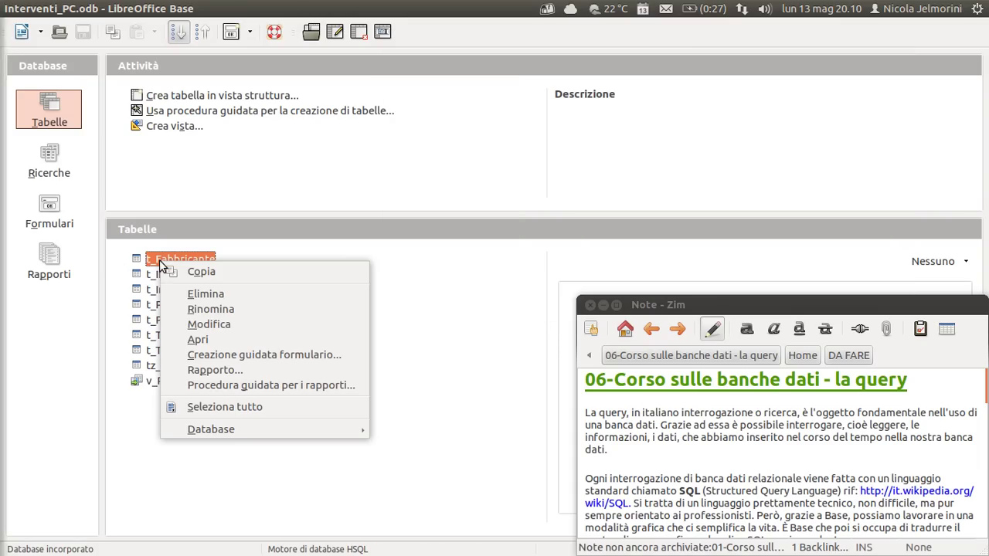
left_click(193, 325)
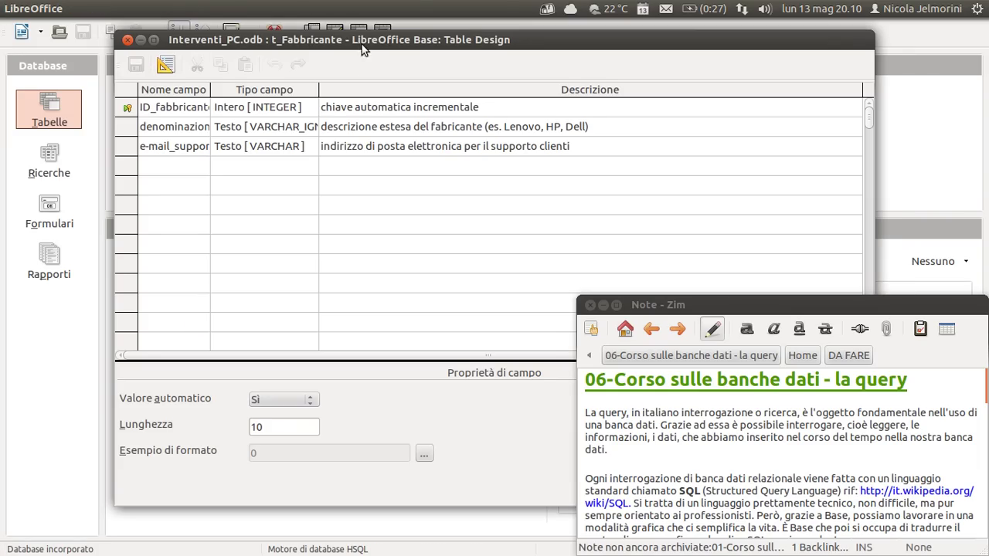
left_click_drag(364, 44, 274, 38)
key("alt+Tab")
key("alt+Tab")
key("alt+Tab")
key("alt+Tab")
key("alt+Tab")
key("alt+Tab")
key("alt+Tab")
key("alt+Tab")
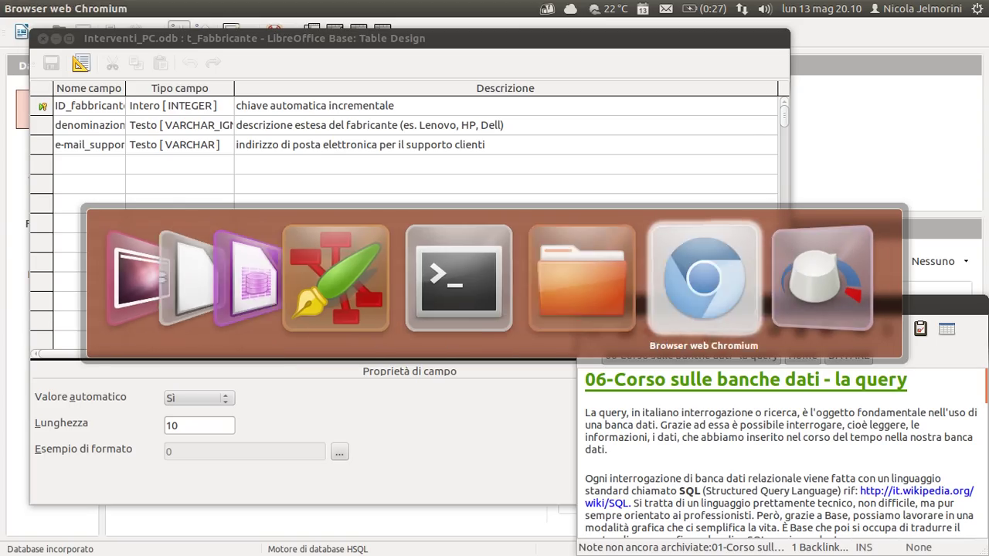
key("alt+Tab")
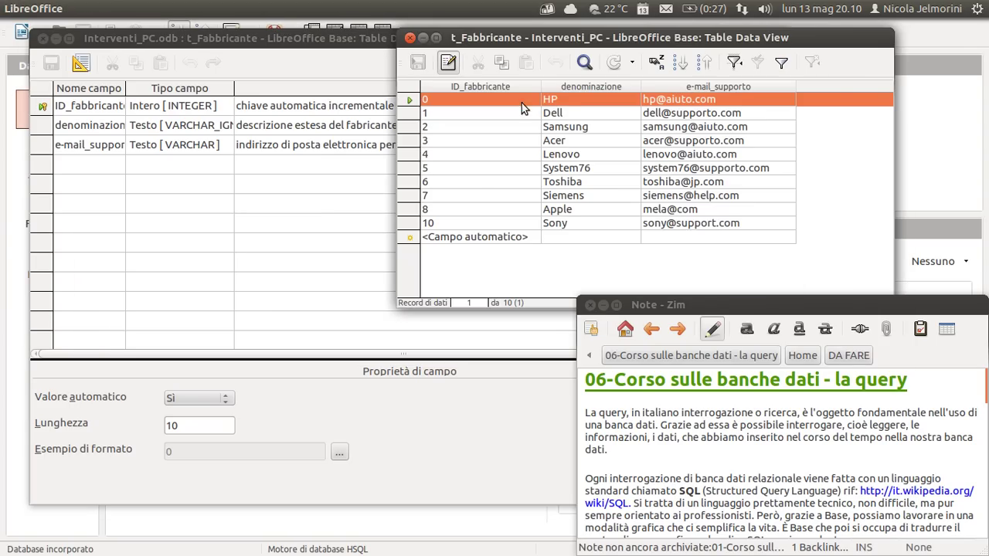
Arrange the Table Design window beside the data view, narrowing it to reveal the records.
left_click_drag(603, 37, 686, 31)
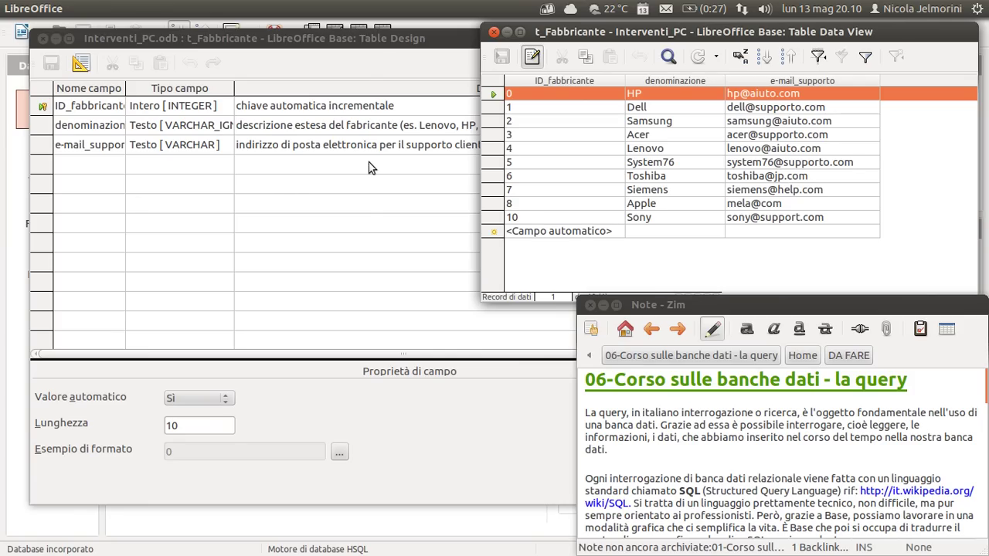
left_click(377, 40)
left_click_drag(377, 39, 351, 48)
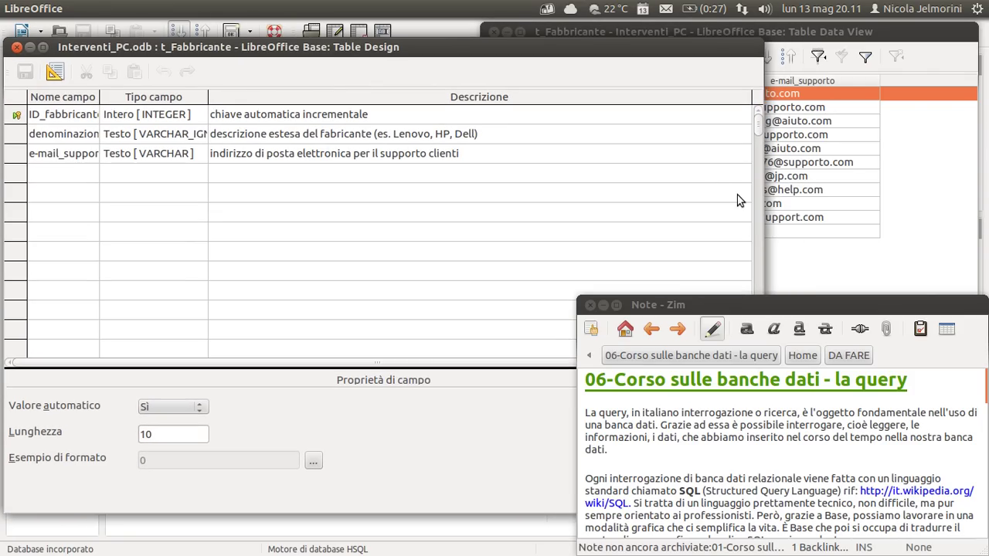
middle_click(740, 199, "alt")
left_click_drag(740, 200, 497, 195)
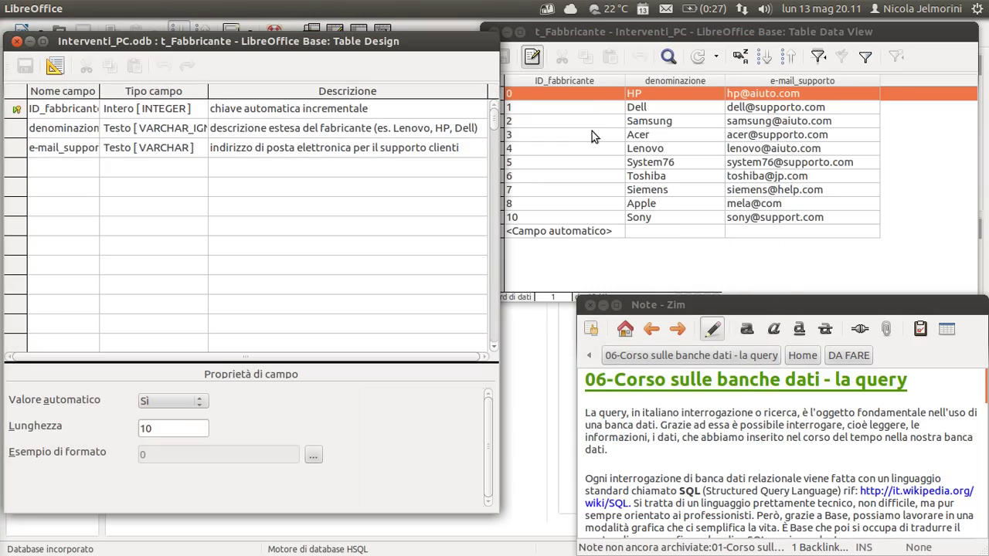
mouse_move(567, 81)
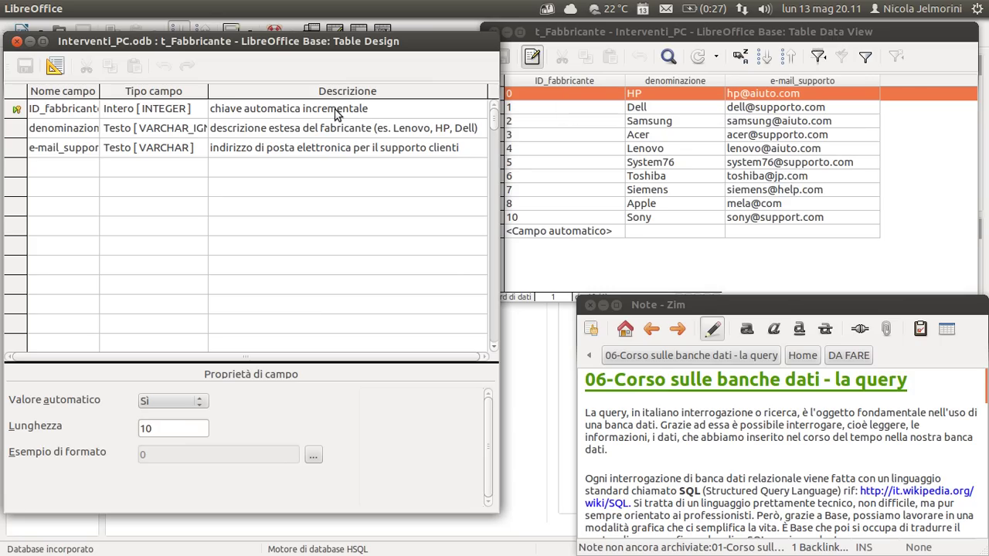
mouse_move(702, 84)
Close the t_Fabbricante Table Design window and move the data view to the upper left.
left_click(18, 45)
left_click_drag(618, 33, 184, 30)
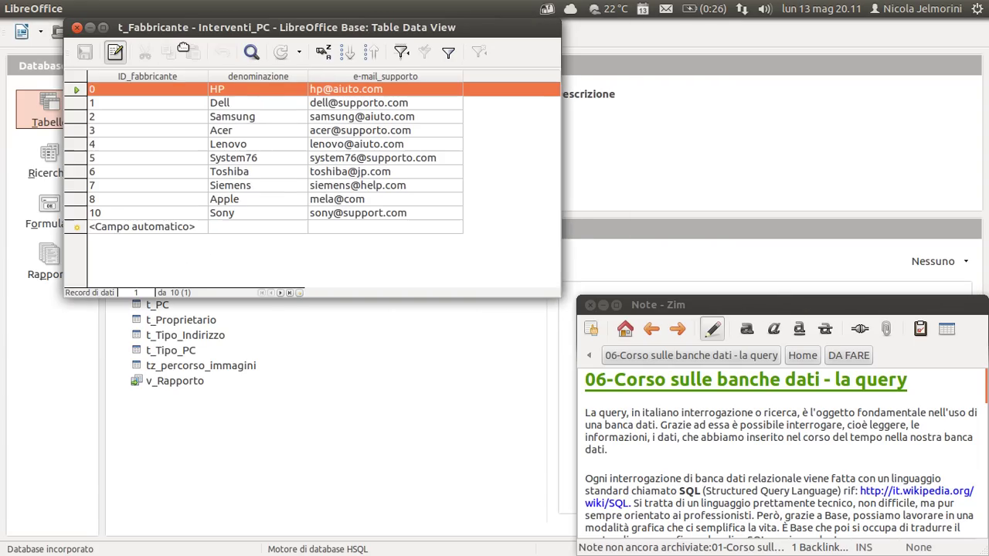
left_click_drag(281, 28, 269, 46)
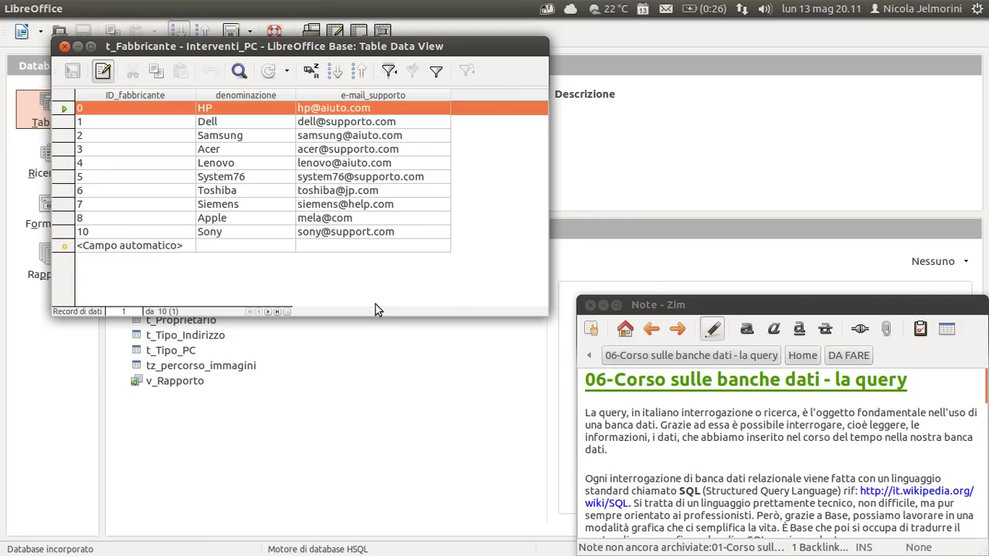
left_click_drag(269, 49, 247, 61)
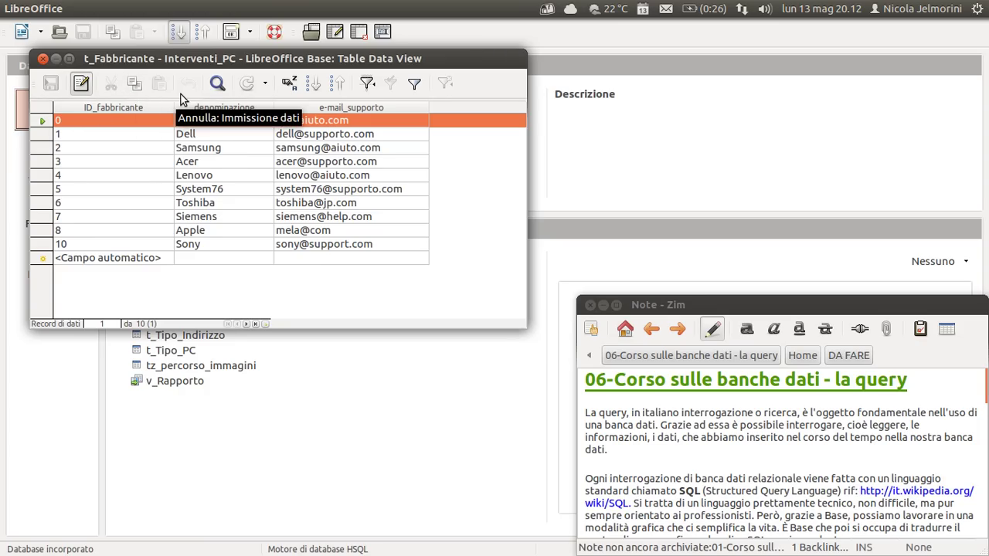
left_click(219, 88)
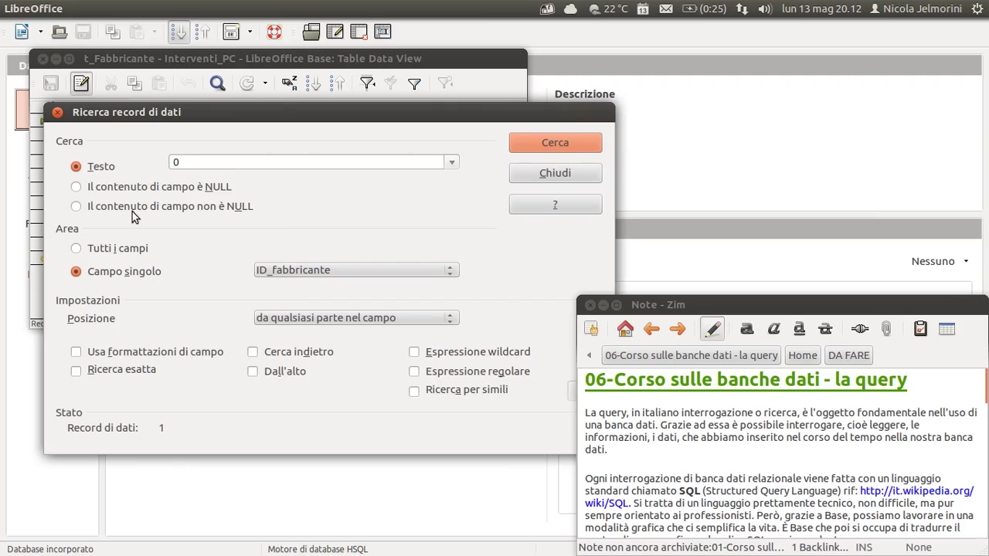
left_click_drag(219, 111, 261, 98)
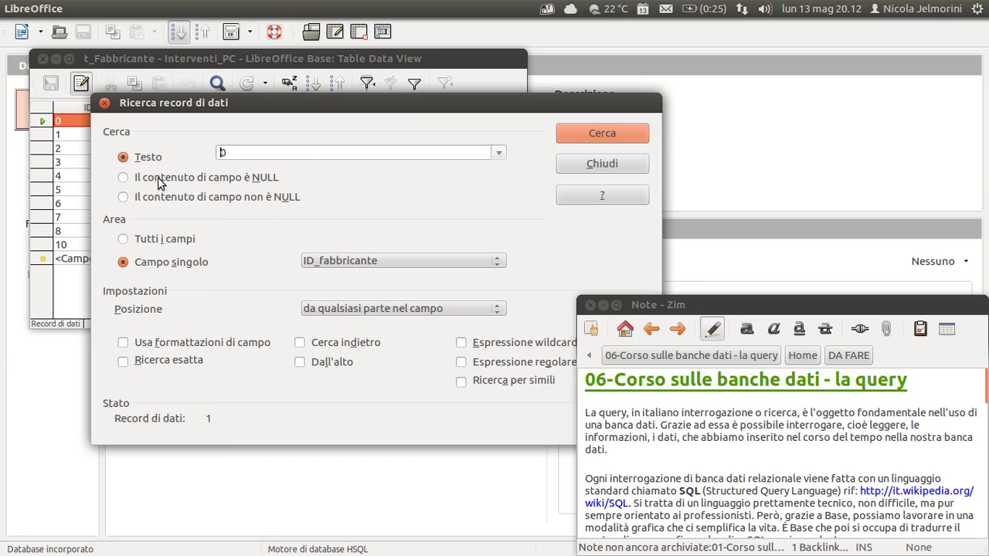
left_click(124, 178)
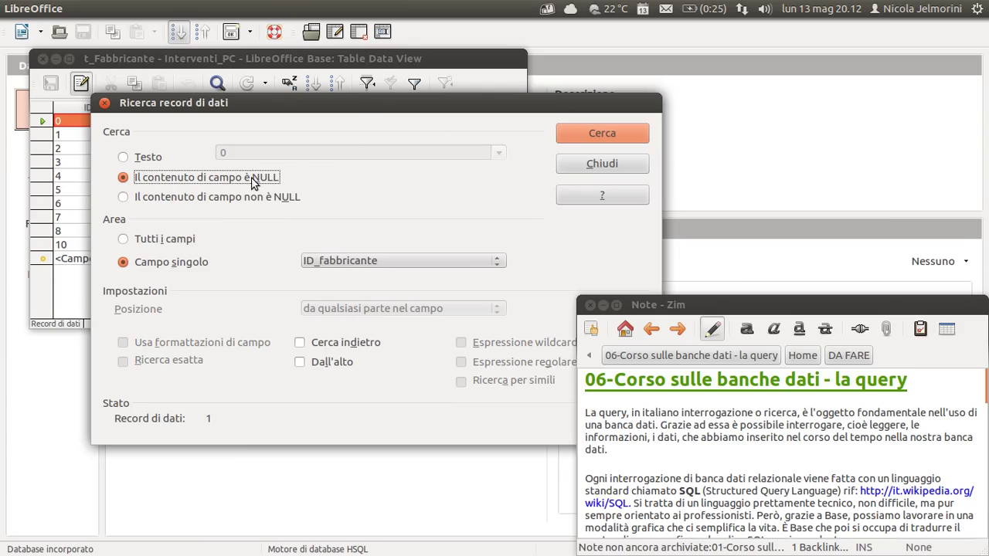
left_click_drag(352, 111, 310, 95)
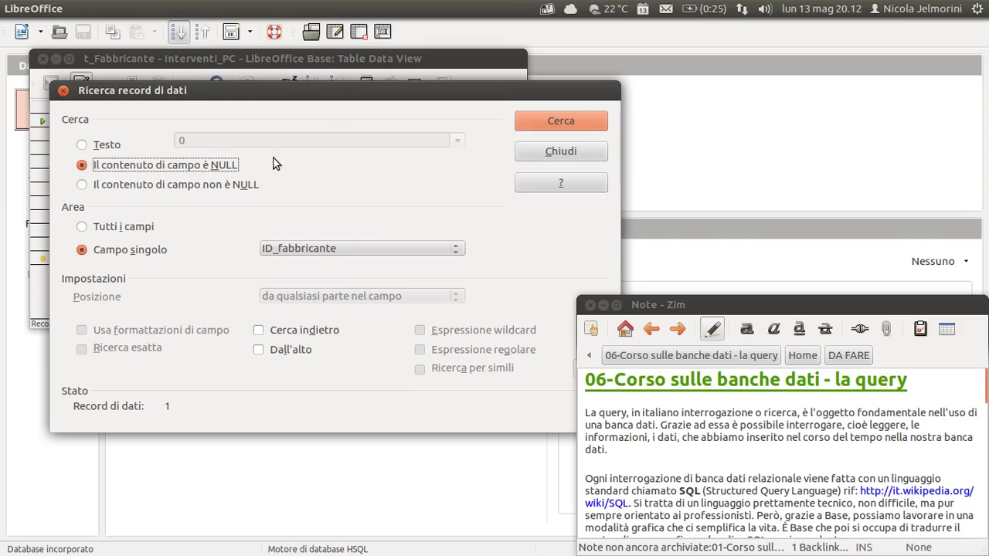
left_click_drag(395, 92, 503, 130)
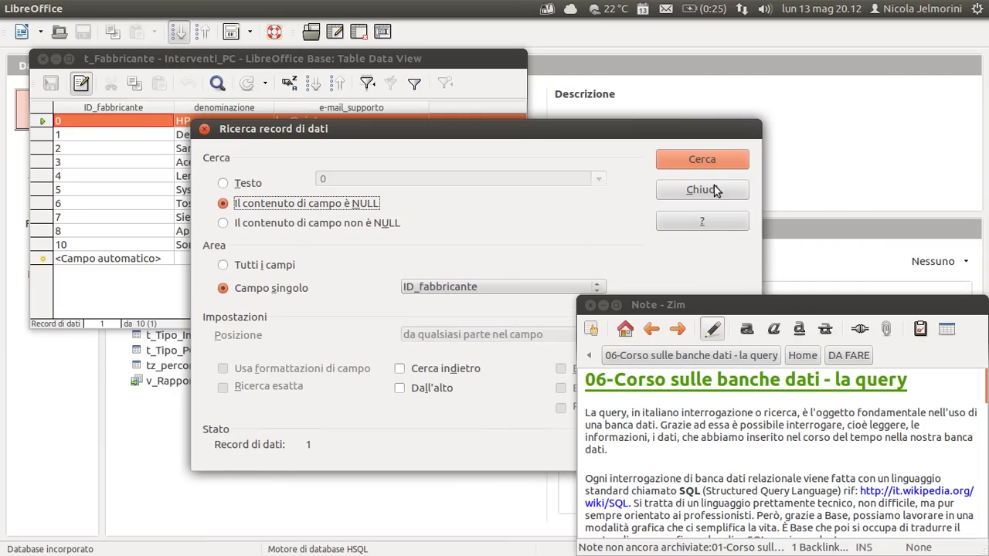
left_click(716, 190)
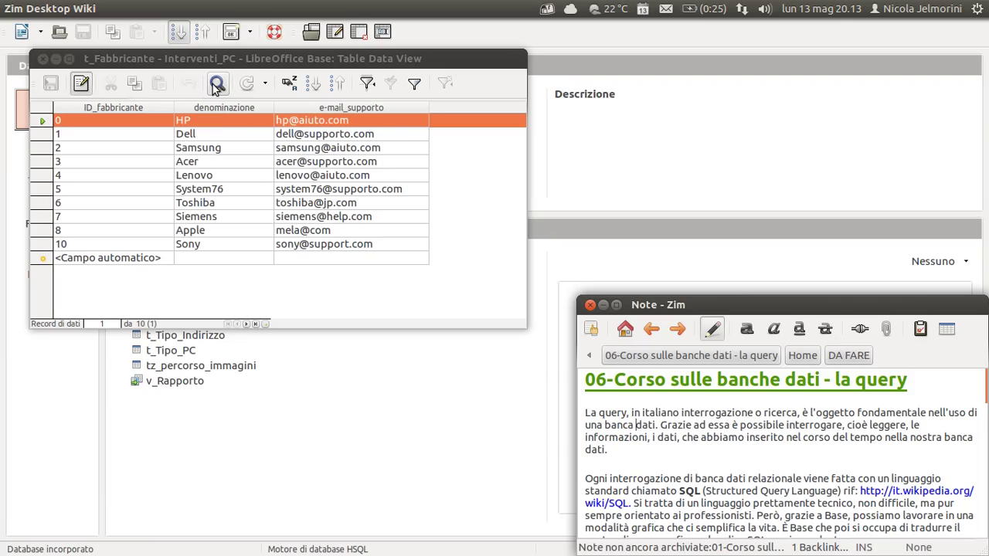
Open the record search dialog, reposition it, and set it back to searching for text.
left_click(218, 85)
left_click_drag(342, 31, 509, 123)
left_click_drag(507, 159, 503, 113)
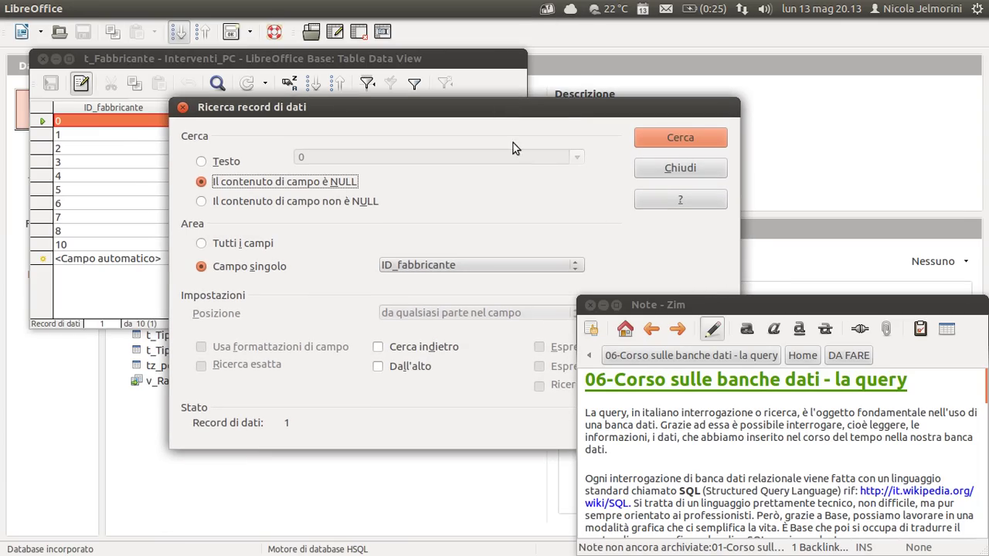
left_click(201, 162)
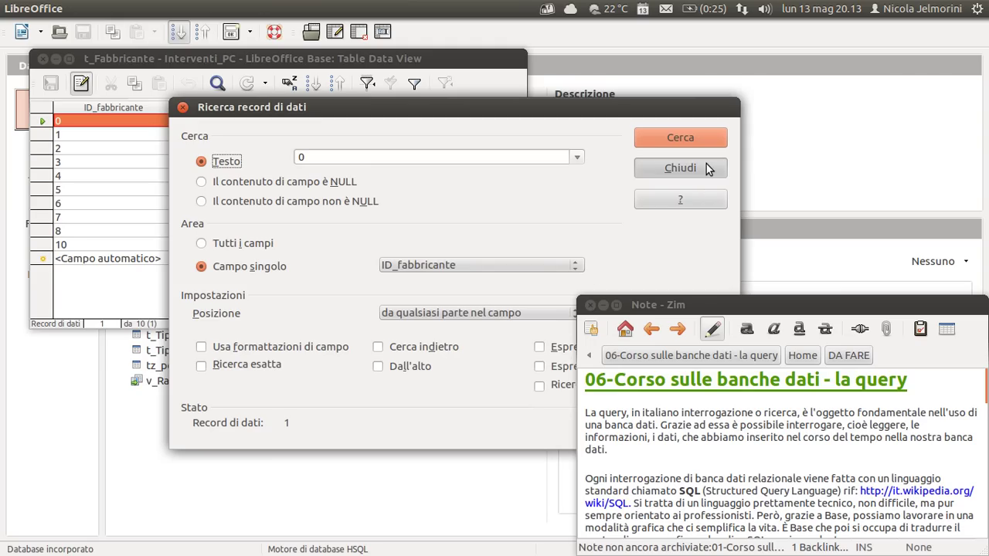
left_click(679, 167)
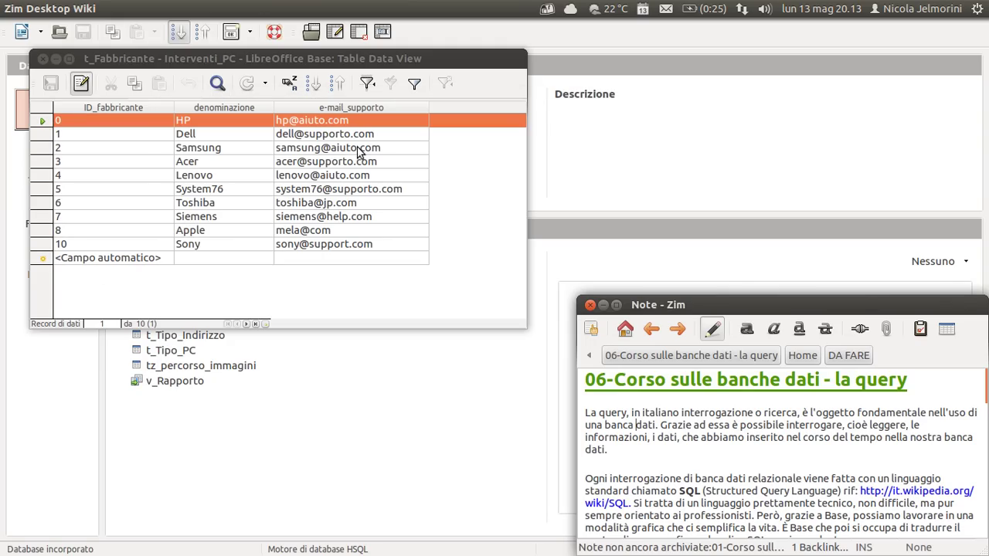
Limit the record search to the single field ID_fabbricante, then close the dialog.
left_click(215, 83)
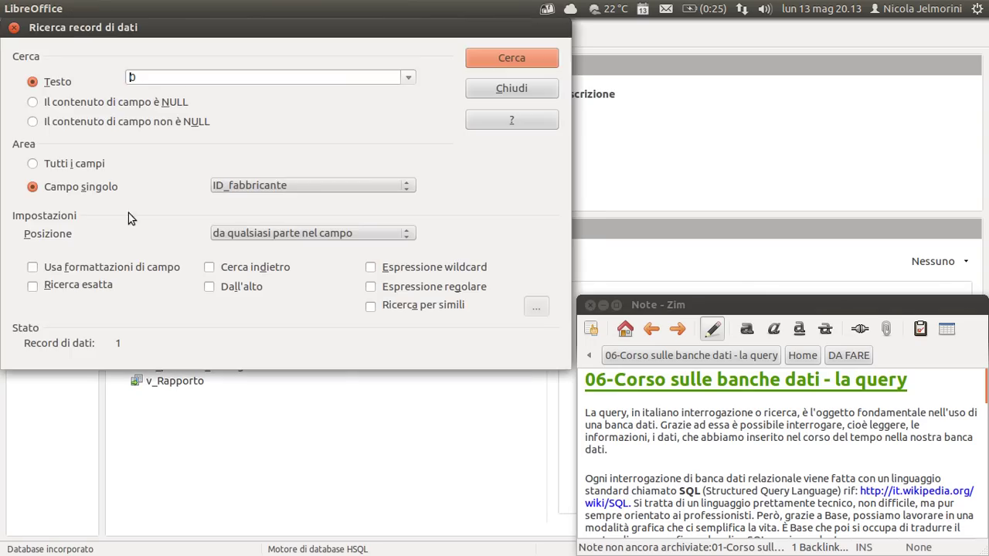
left_click(70, 166)
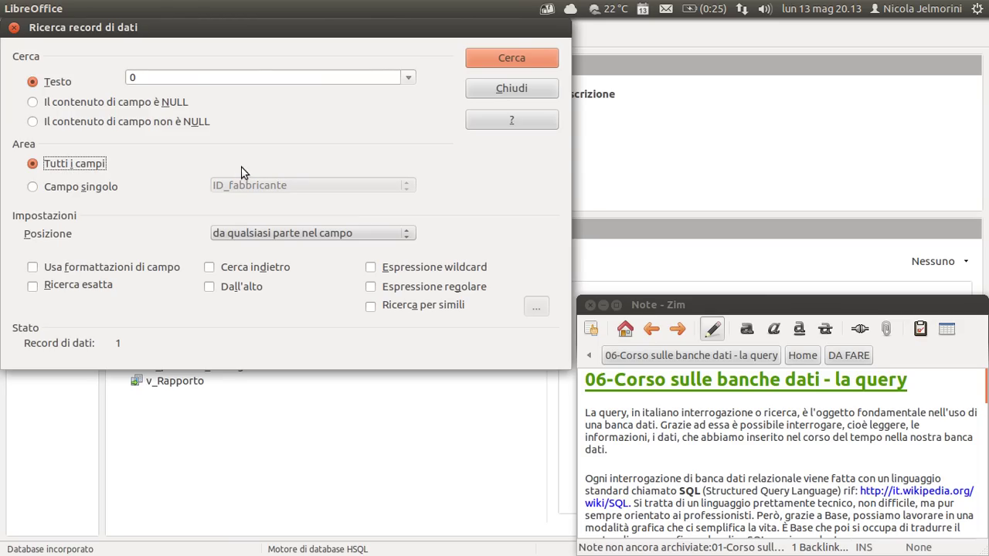
left_click(74, 187)
left_click(298, 185)
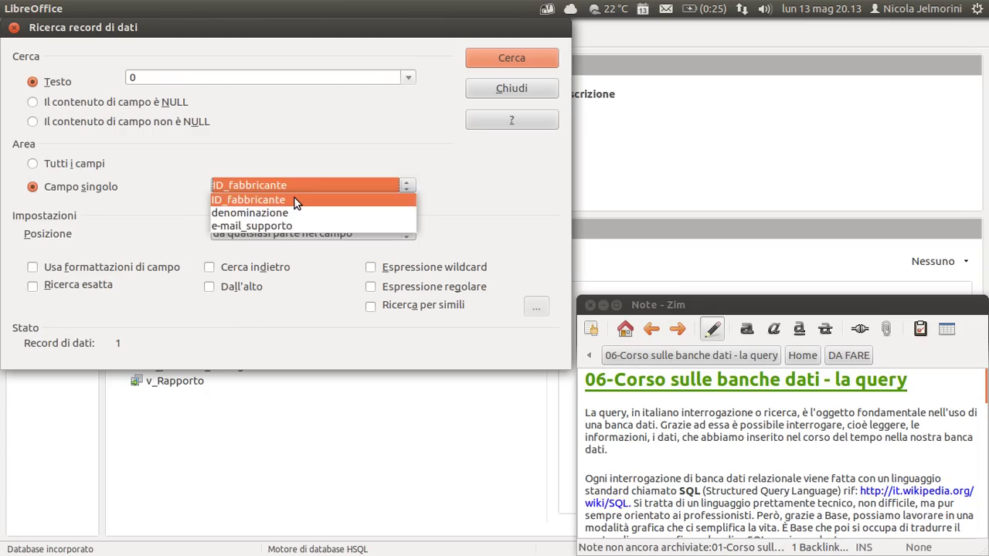
left_click(278, 192)
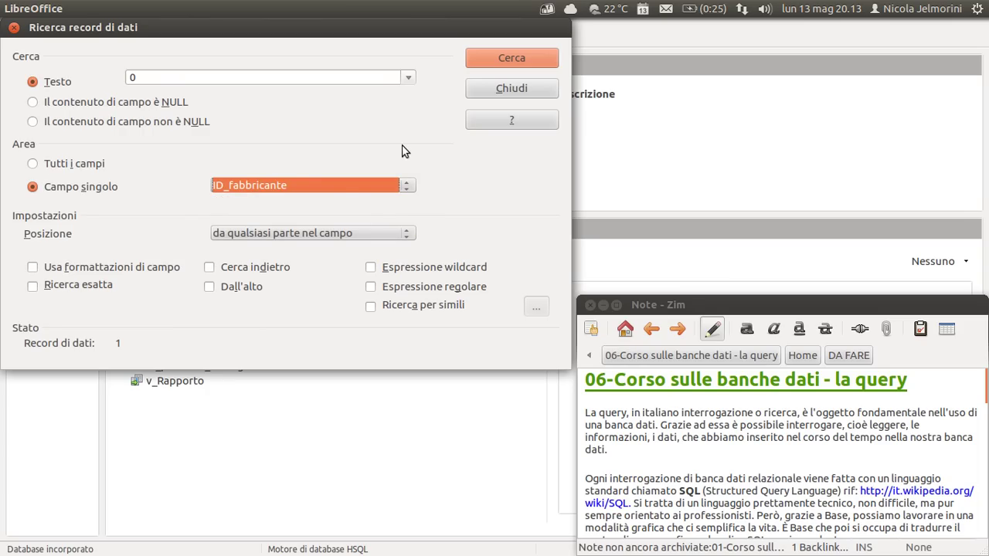
left_click(511, 88)
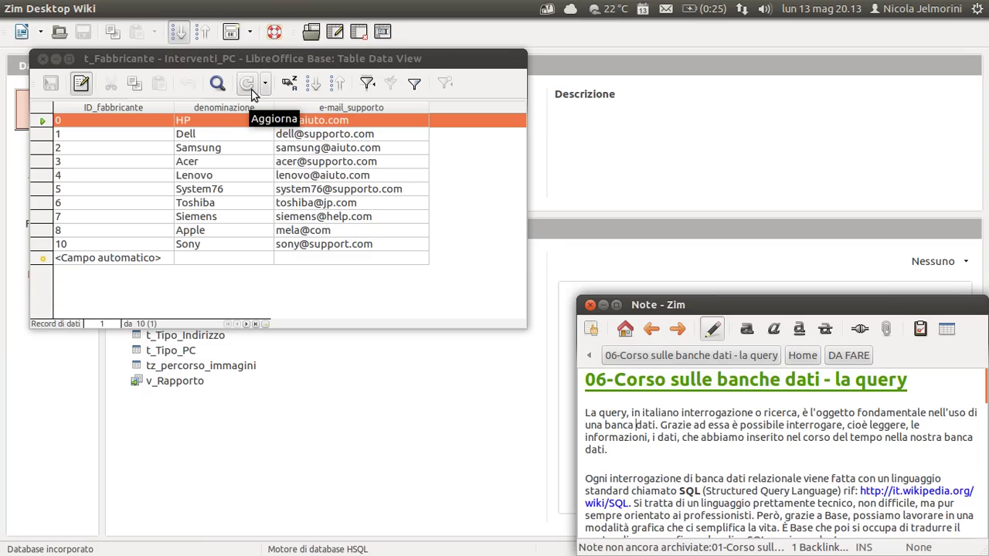
Sort the t_Fabbricante records by denominazione in ascending order.
left_click(290, 86)
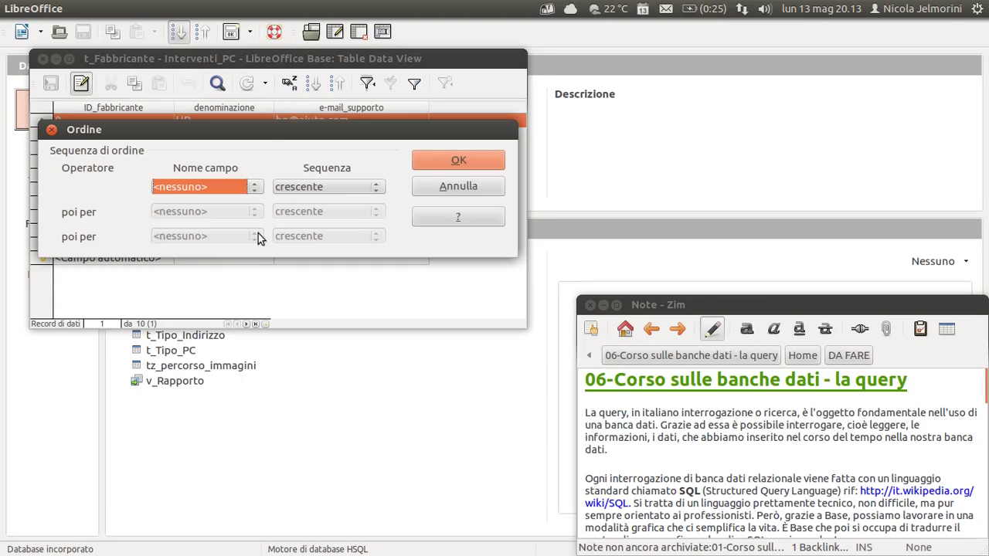
left_click_drag(270, 129, 291, 201)
left_click(258, 258)
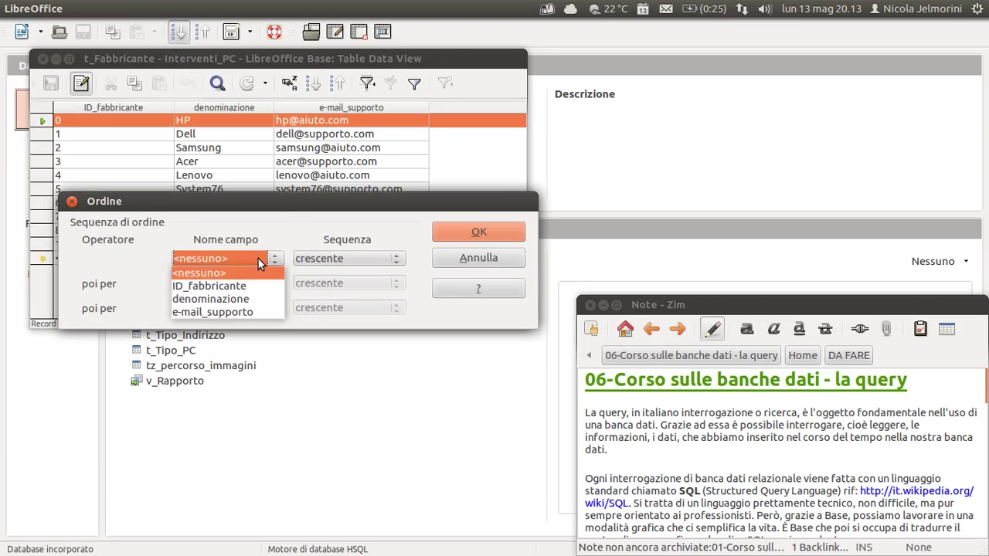
left_click(232, 299)
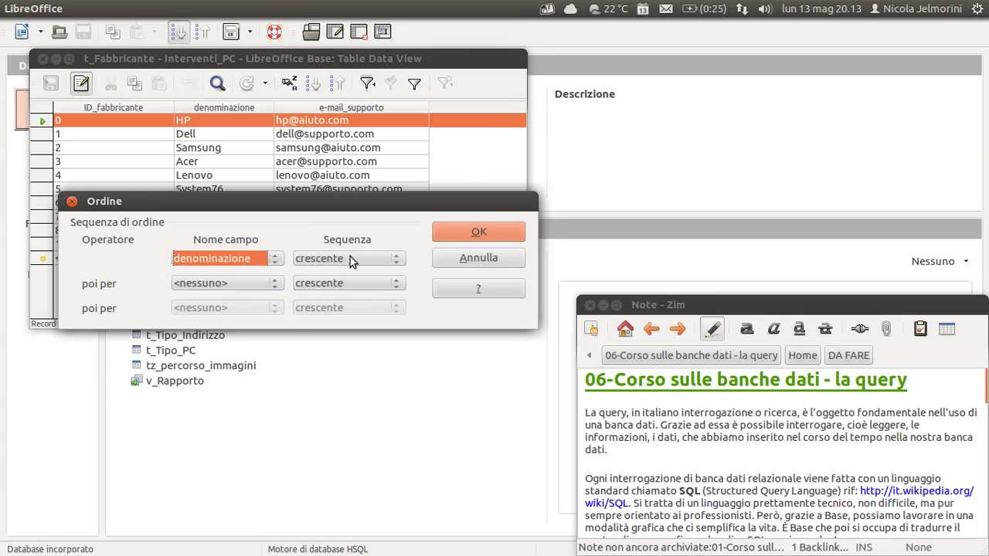
left_click(472, 229)
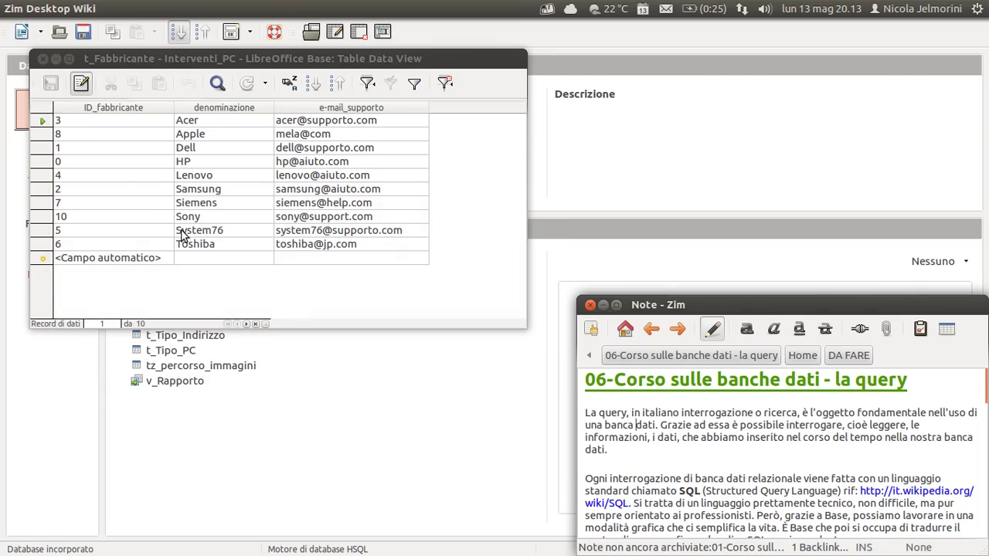
Widen the denominazione column so the manufacturer names fit.
left_click(230, 108)
left_click_drag(274, 107, 229, 107)
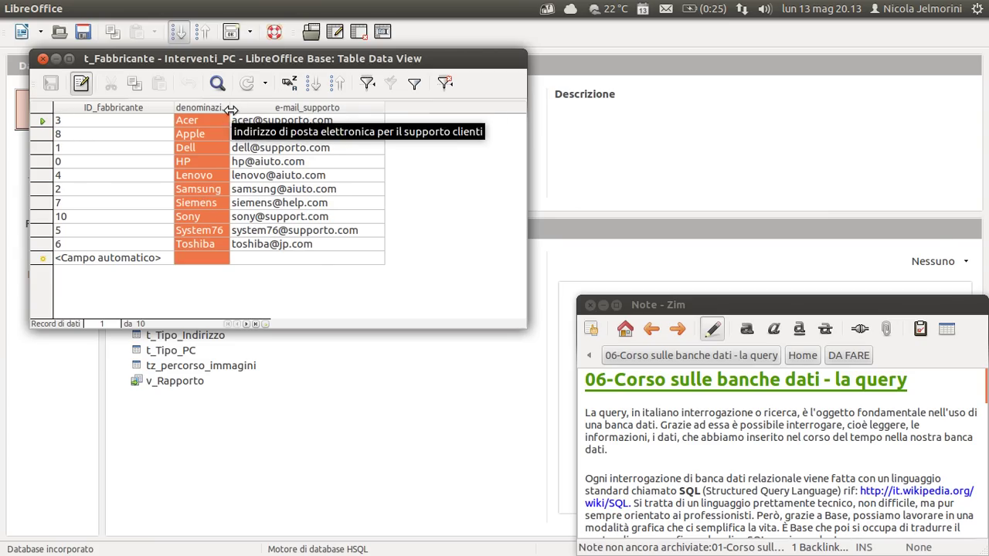
left_click_drag(232, 112, 301, 114)
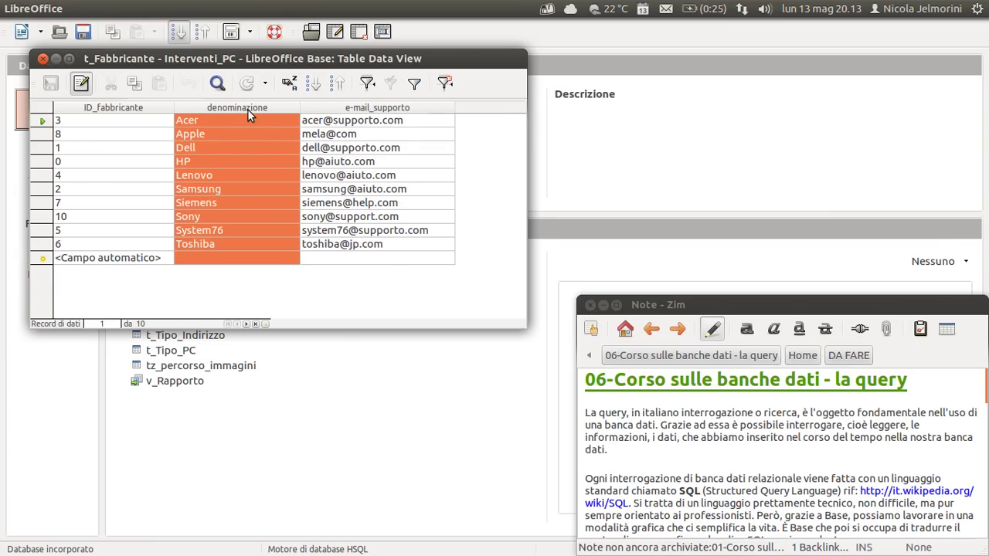
right_click(245, 109)
left_click(385, 307)
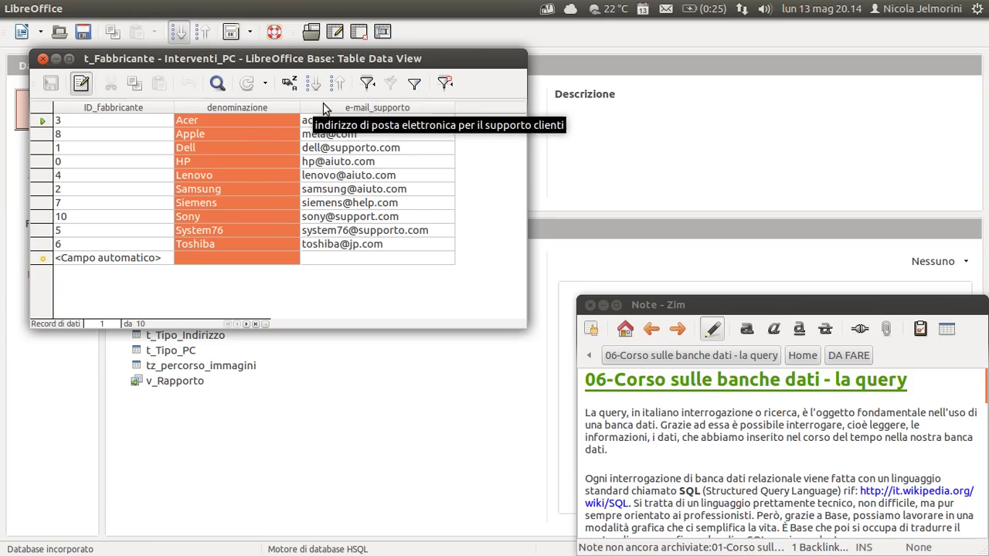
Sort the records by the e-mail_supporto column in descending order.
left_click(289, 83)
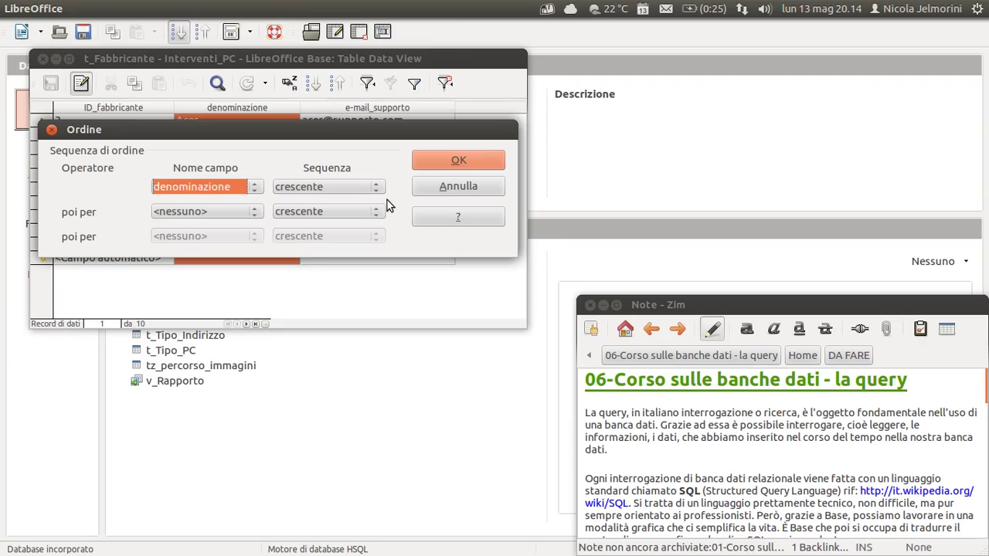
left_click(442, 185)
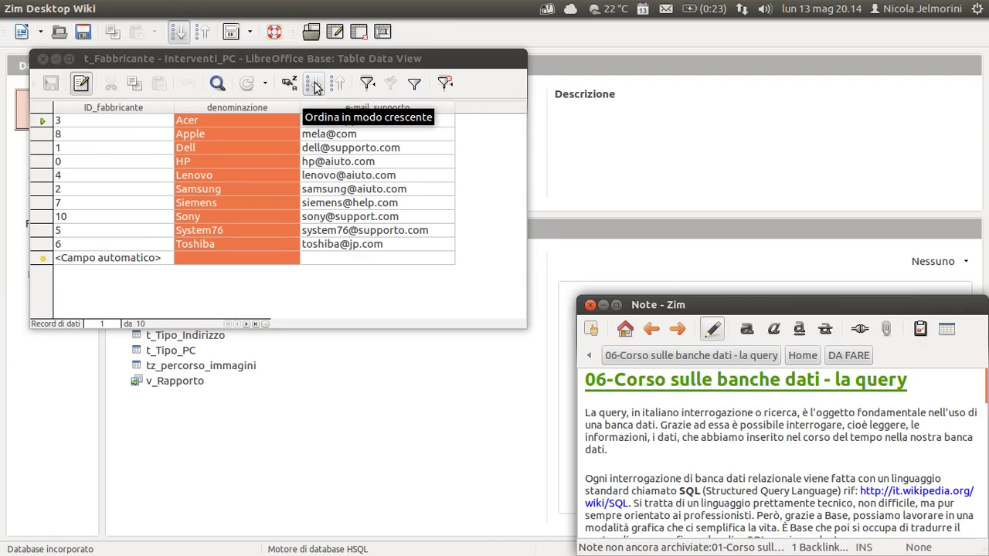
left_click(344, 108)
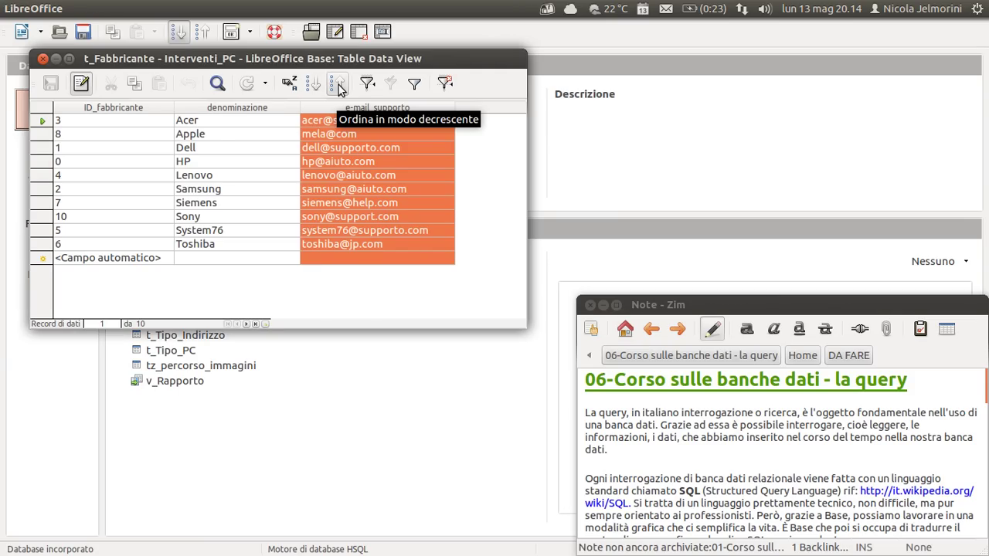
left_click(338, 84)
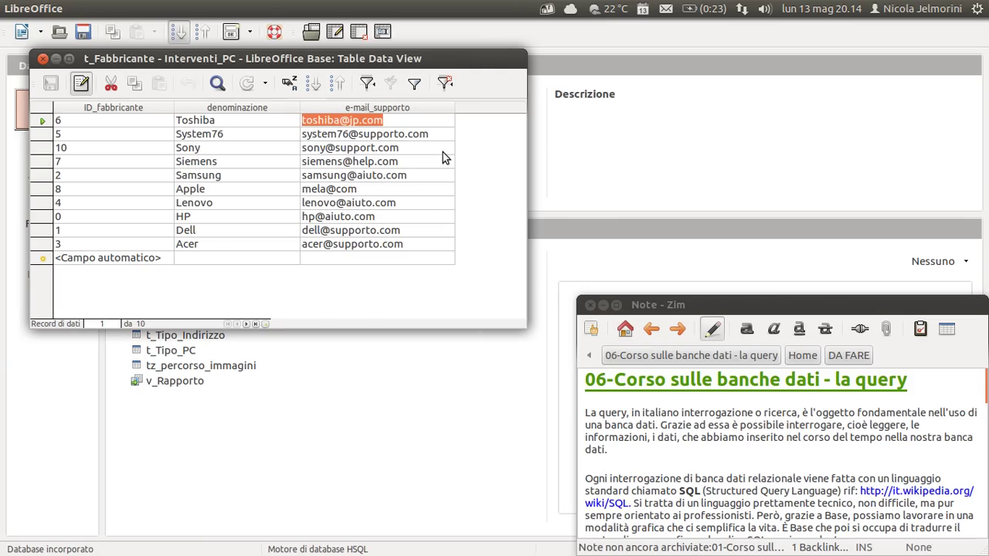
left_click(436, 115)
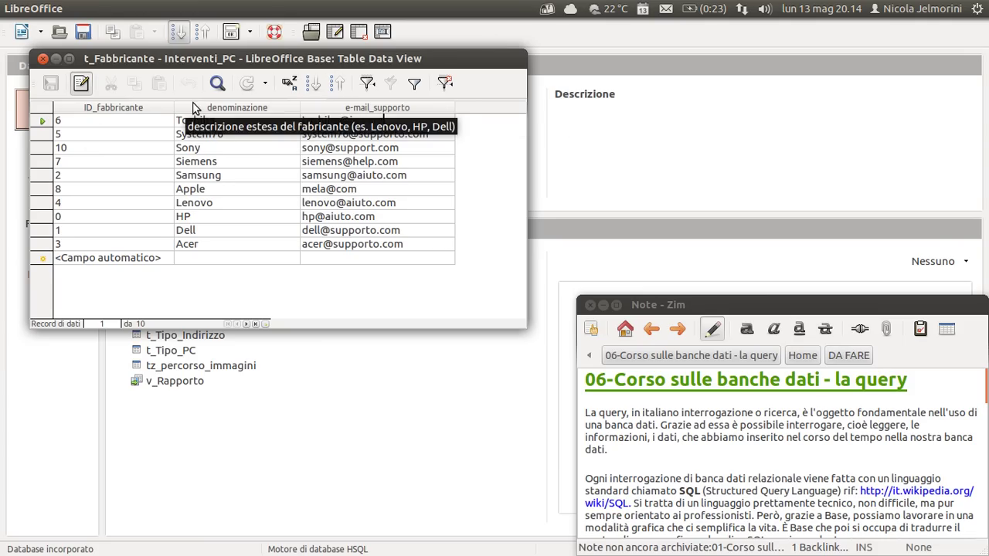
Check the sort settings without changing them, then select the denominazione column.
left_click(288, 82)
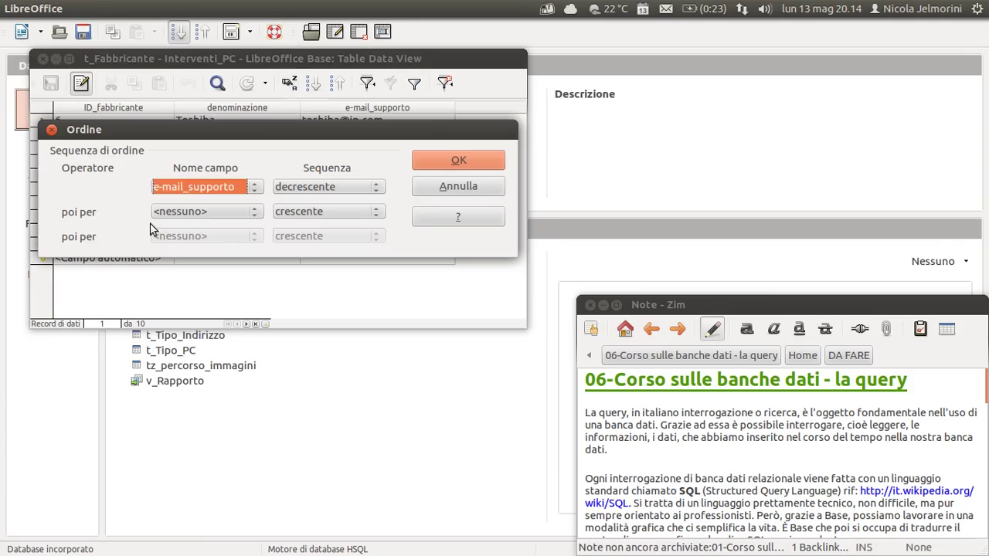
left_click(429, 191)
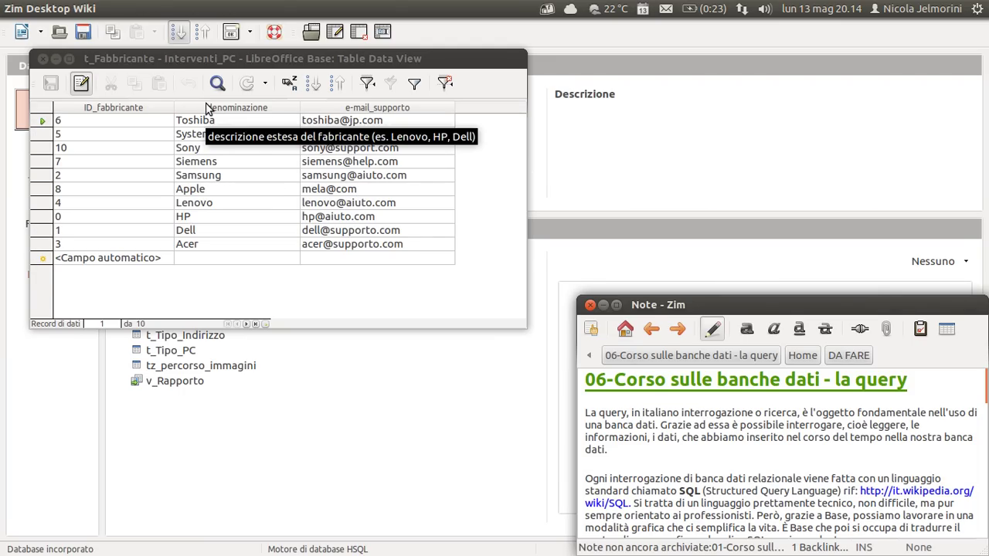
left_click(229, 107)
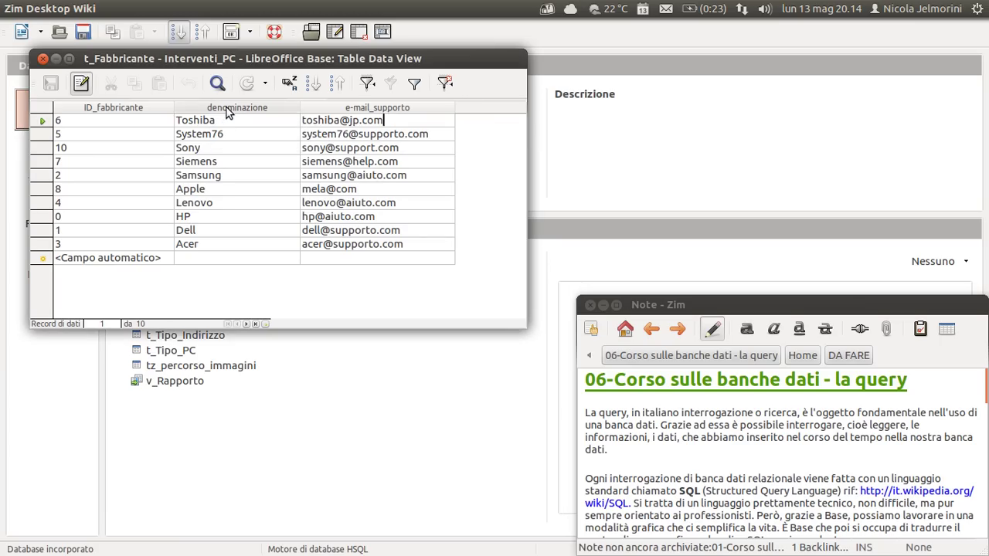
Sort by name ascending, then apply and remove an Acer AutoFilter twice, leaving all ten shown.
left_click(313, 86)
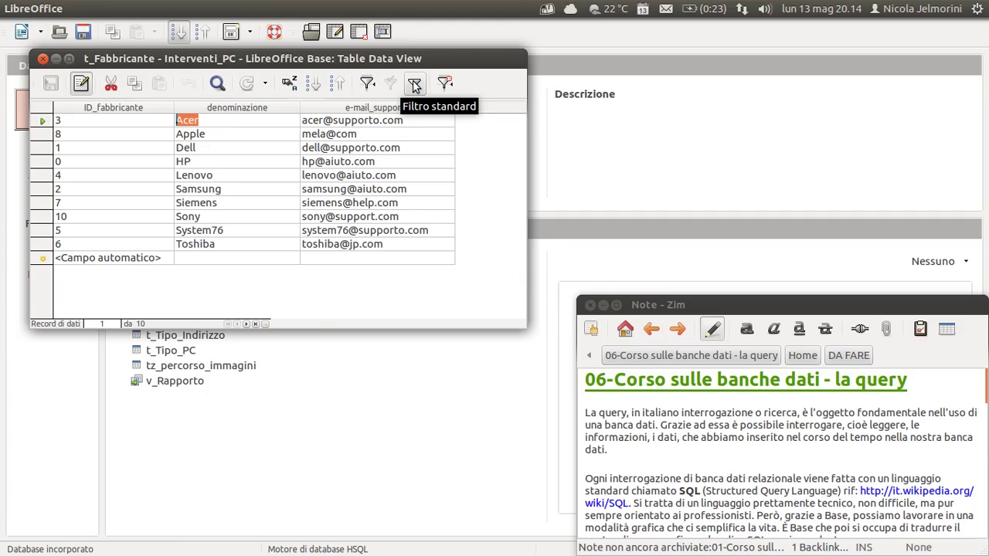
left_click(367, 83)
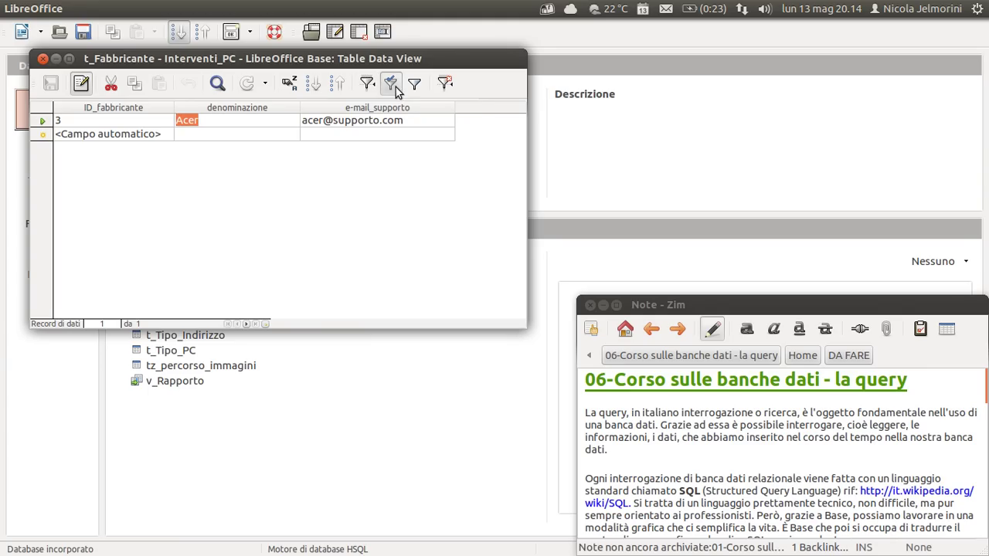
left_click(390, 84)
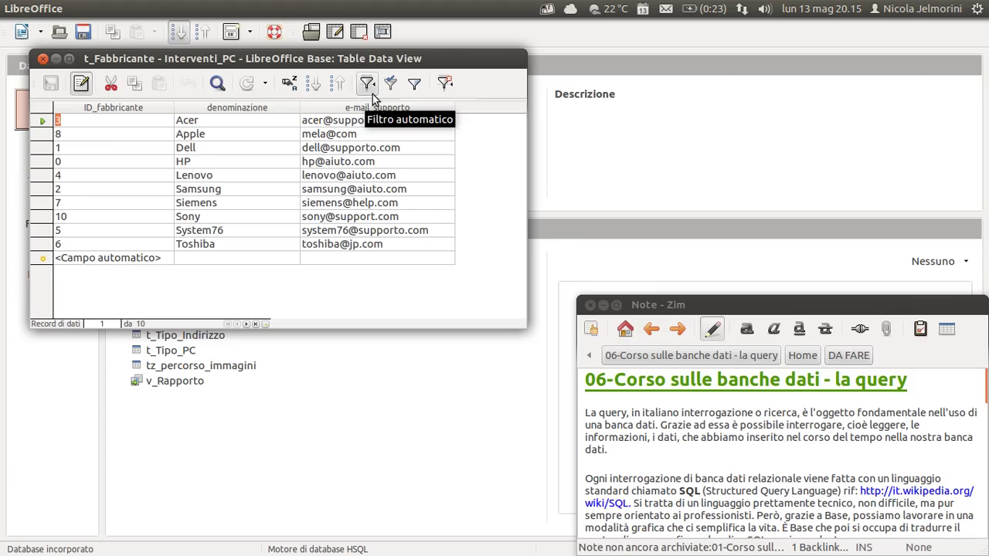
left_click(237, 109)
left_click(368, 85)
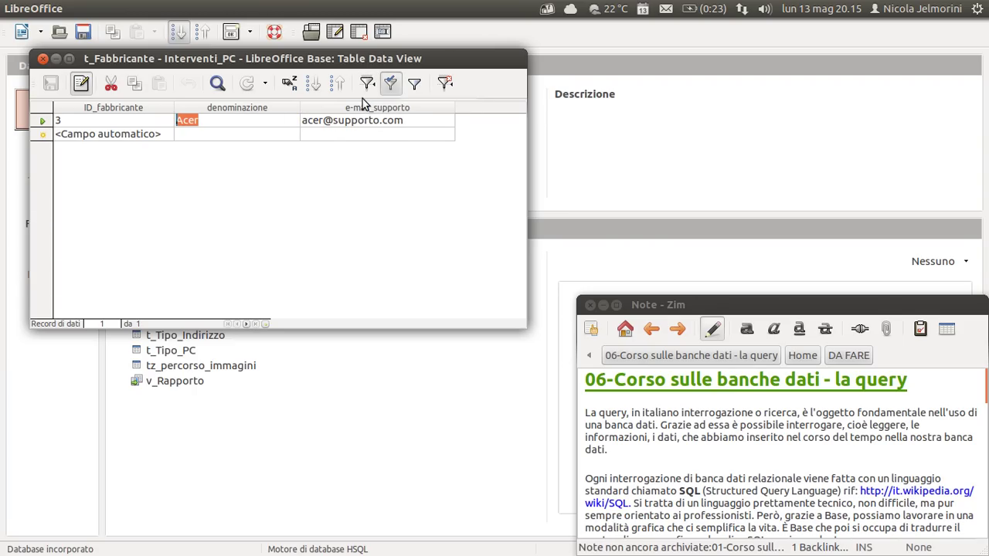
left_click(391, 85)
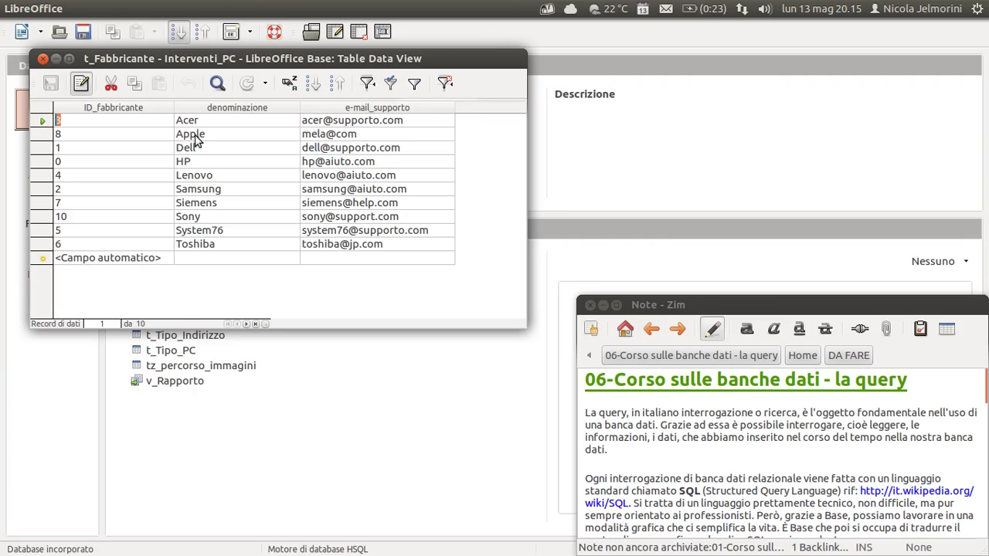
Apply a standard filter showing only manufacturers with denominazione = 'Acer'.
left_click(412, 85)
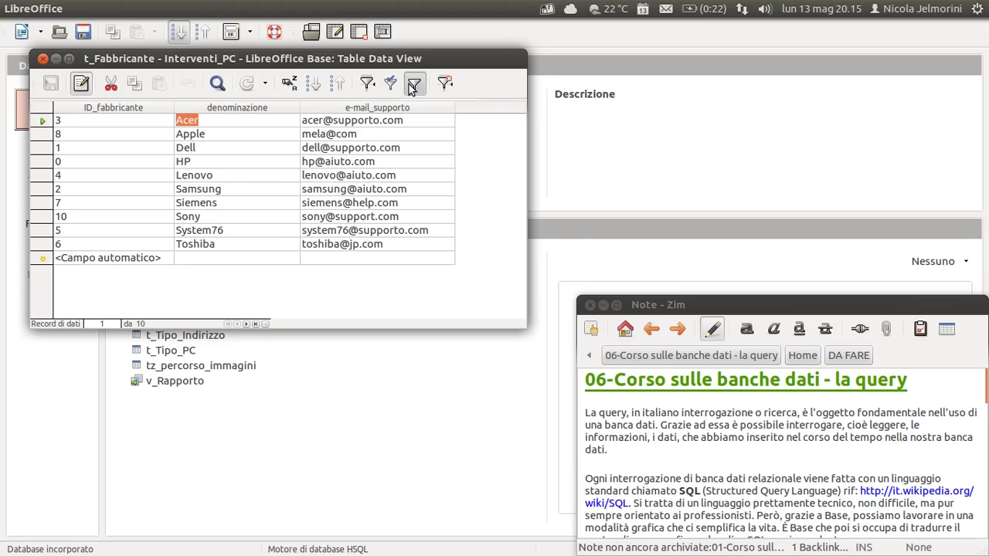
left_click_drag(225, 135, 234, 197)
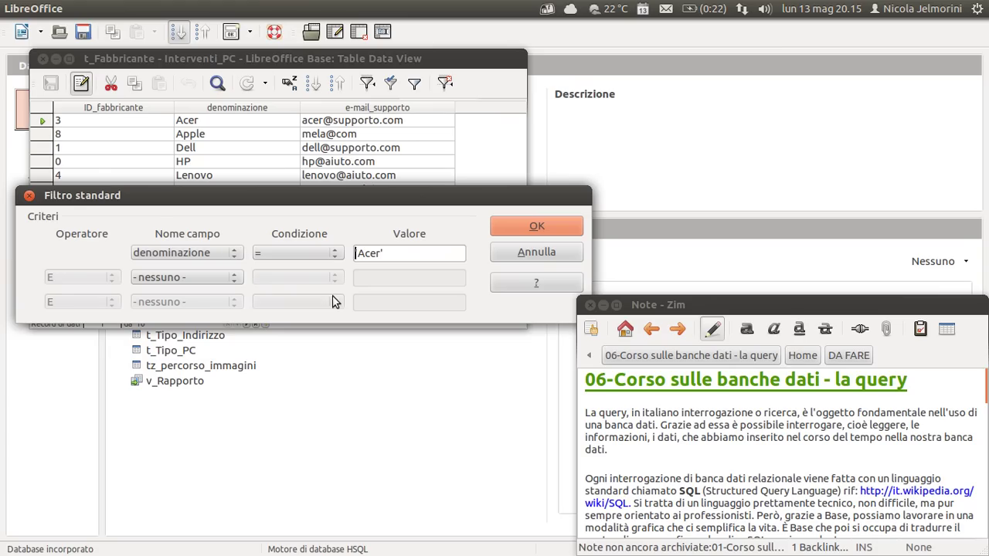
left_click(235, 261)
left_click(199, 250)
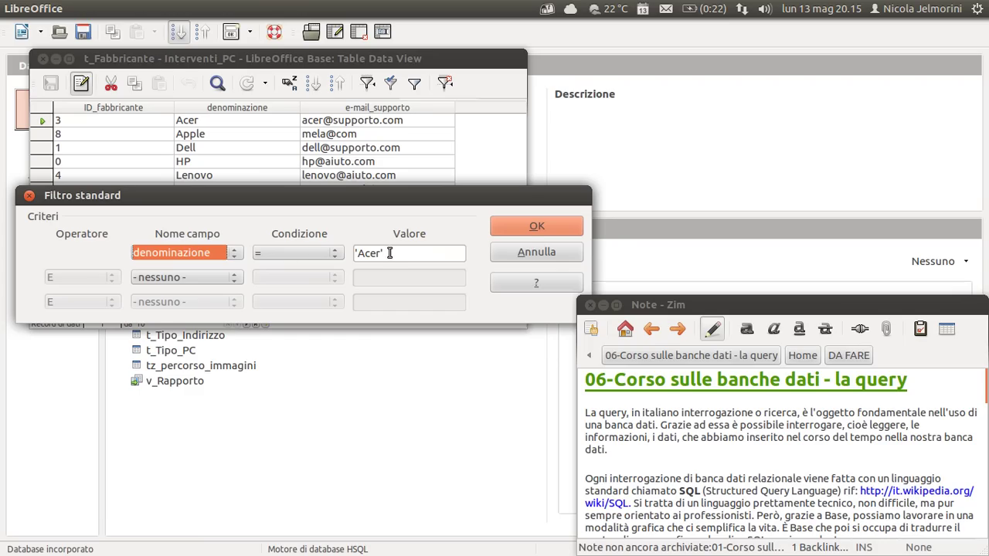
left_click(525, 230)
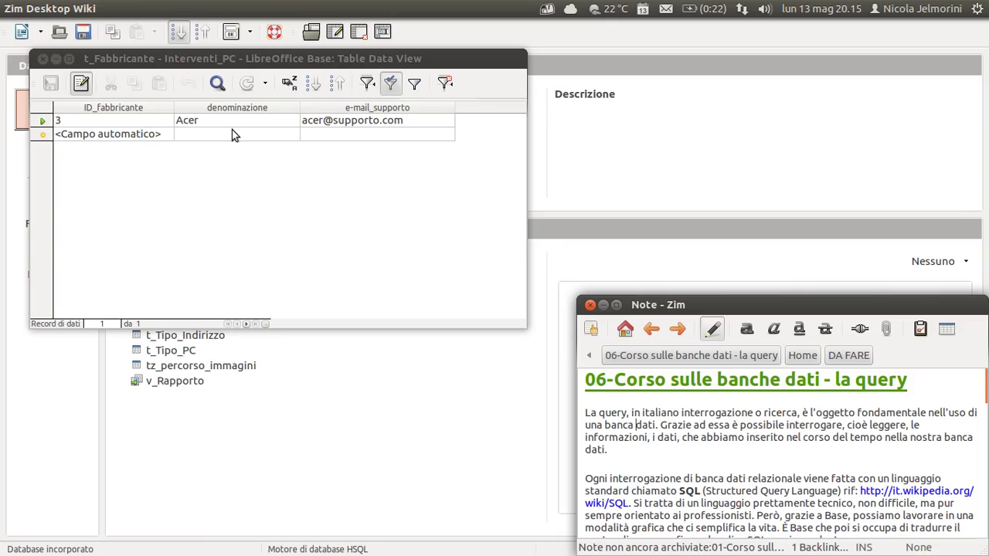
Remove the filter, then start an ID_fabbricante condition in the standard filter and cancel it.
left_click(391, 83)
left_click(414, 84)
left_click(163, 213)
left_click(158, 241)
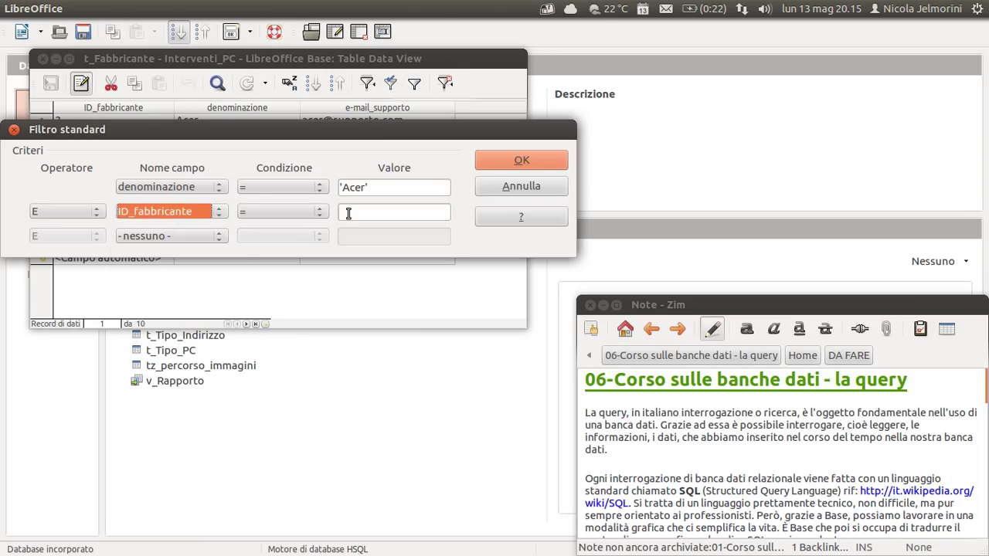
left_click(509, 187)
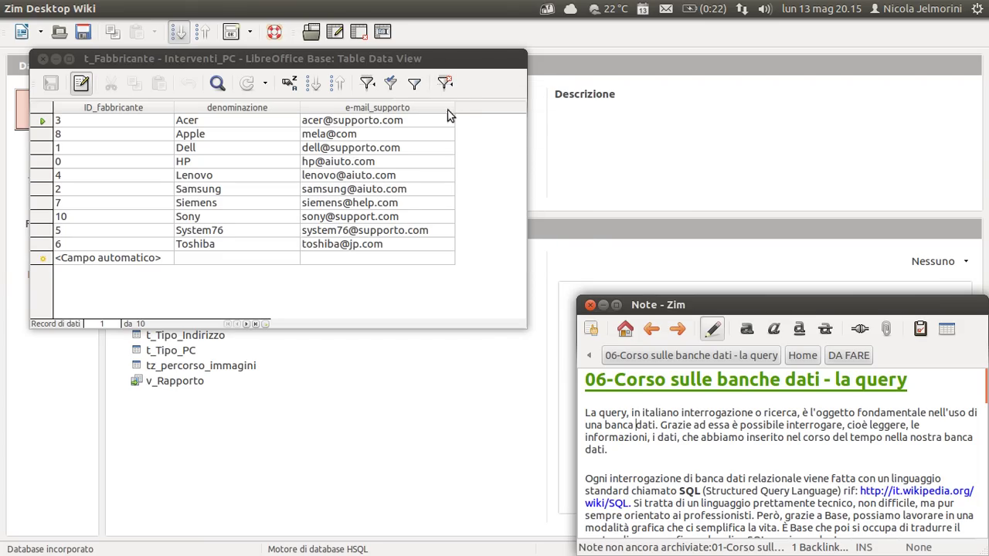
Remove the name sort, try sorting by denominazione ascending, and restore ID order (HP through Sony).
left_click(445, 85)
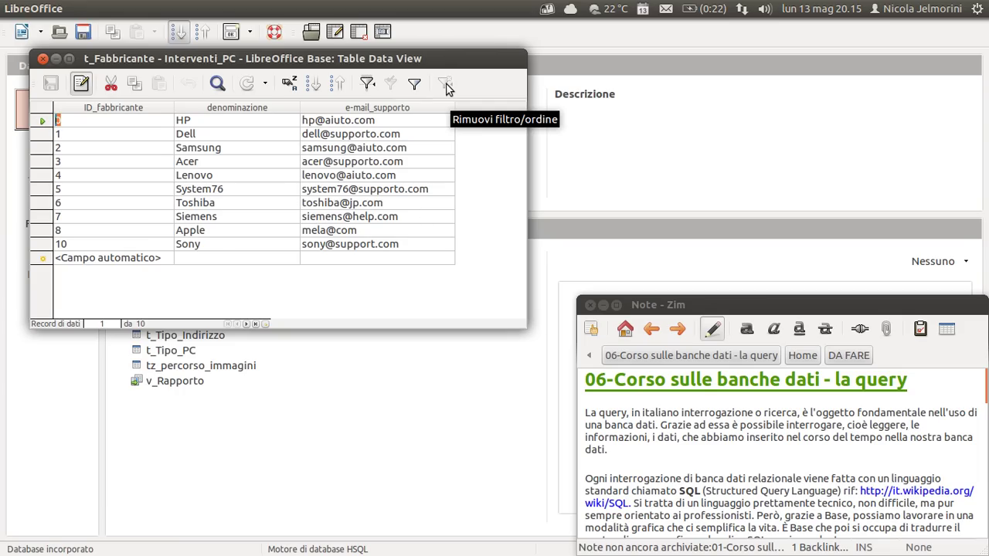
left_click(223, 117)
left_click(313, 83)
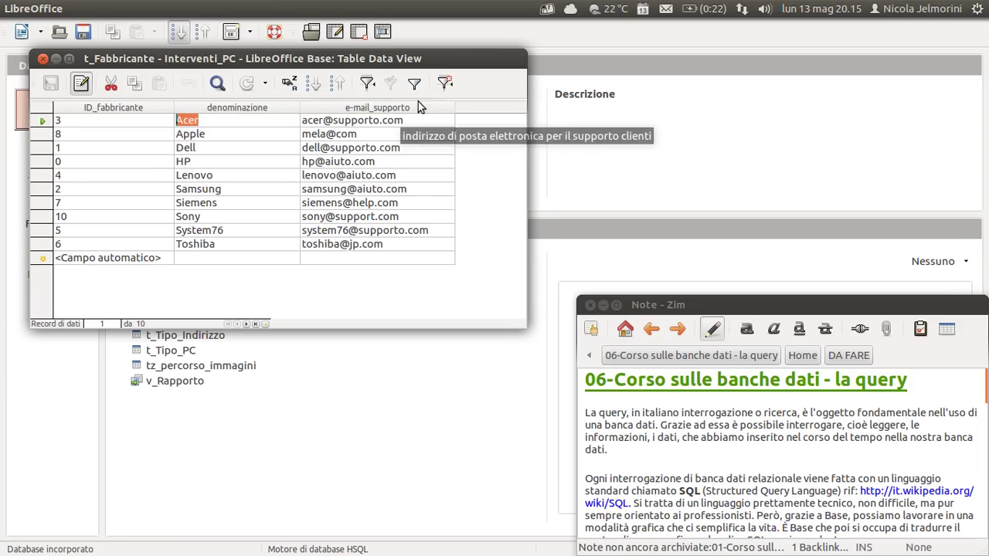
left_click(445, 82)
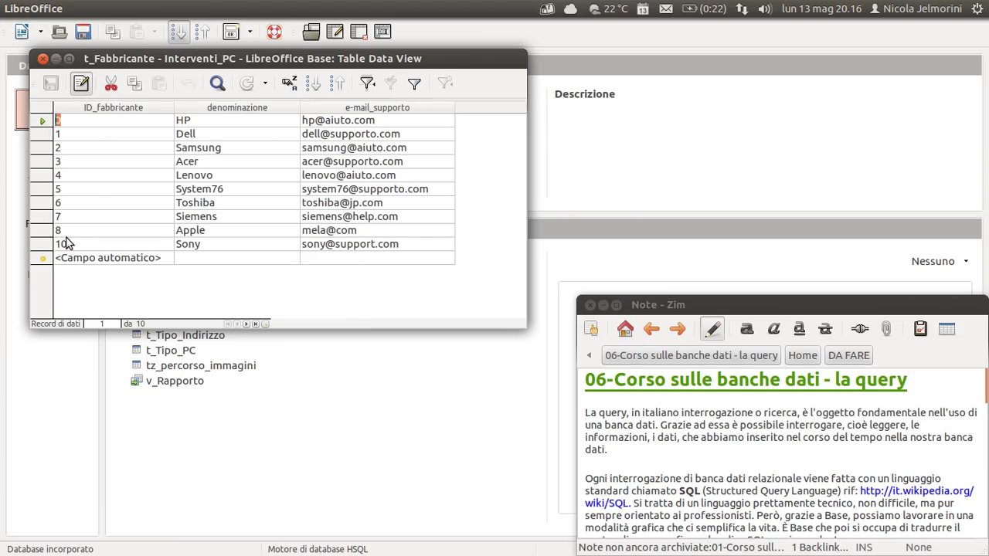
left_click(278, 121)
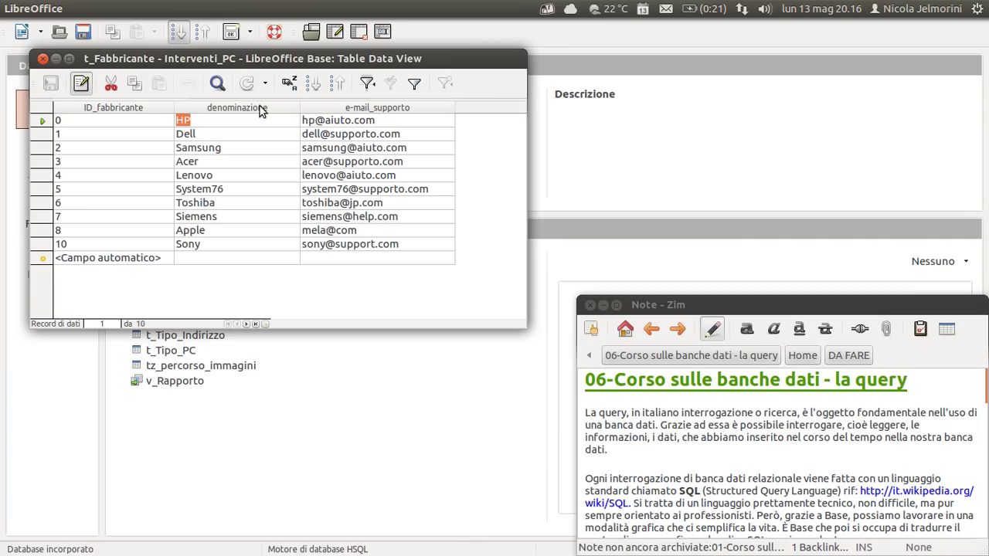
left_click(86, 128)
left_click_drag(272, 66, 280, 71)
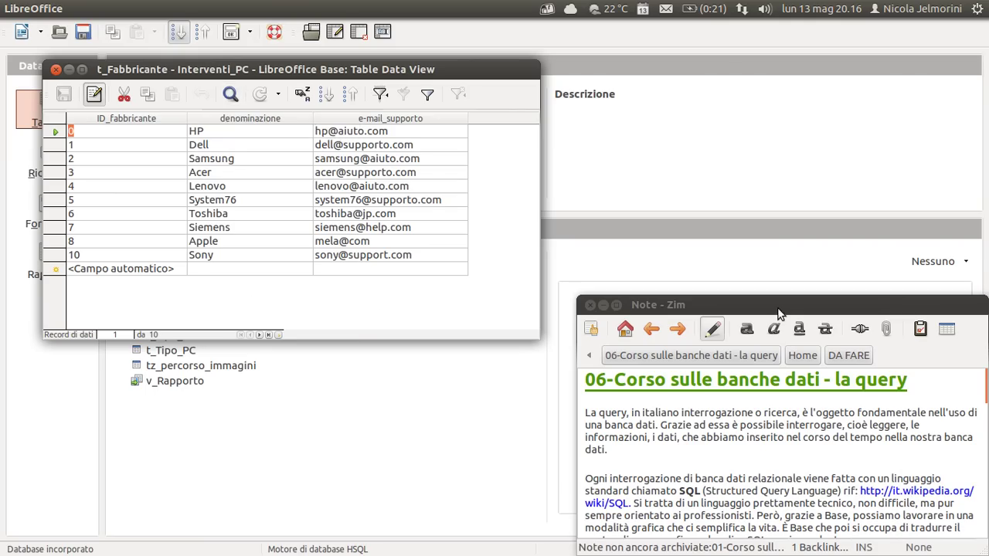
Search ID_fabbricante for 2, landing on Samsung as record 3, then close the search.
left_click(231, 93)
left_click_drag(294, 29, 326, 184)
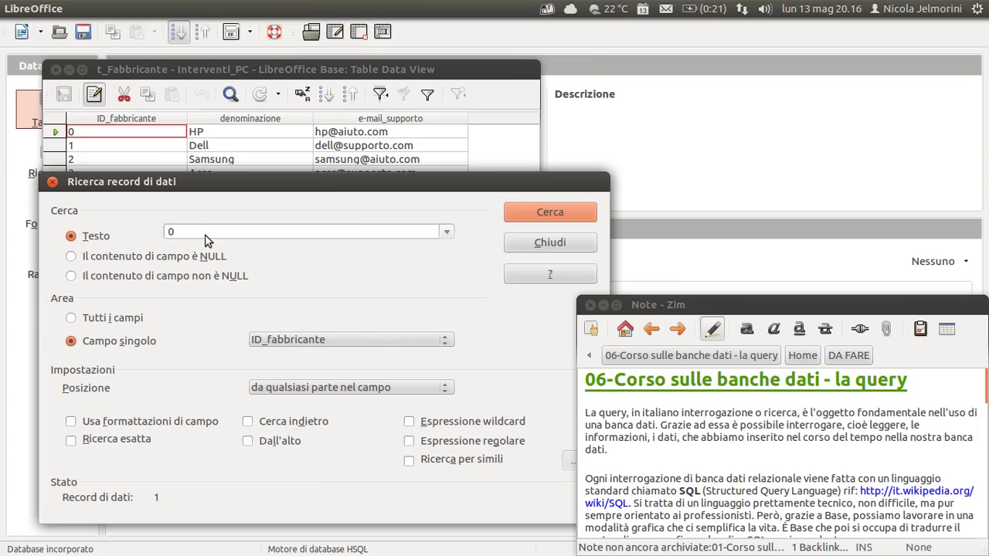
left_click_drag(193, 233, 133, 221)
type("2")
left_click(534, 214)
left_click_drag(193, 191, 545, 17)
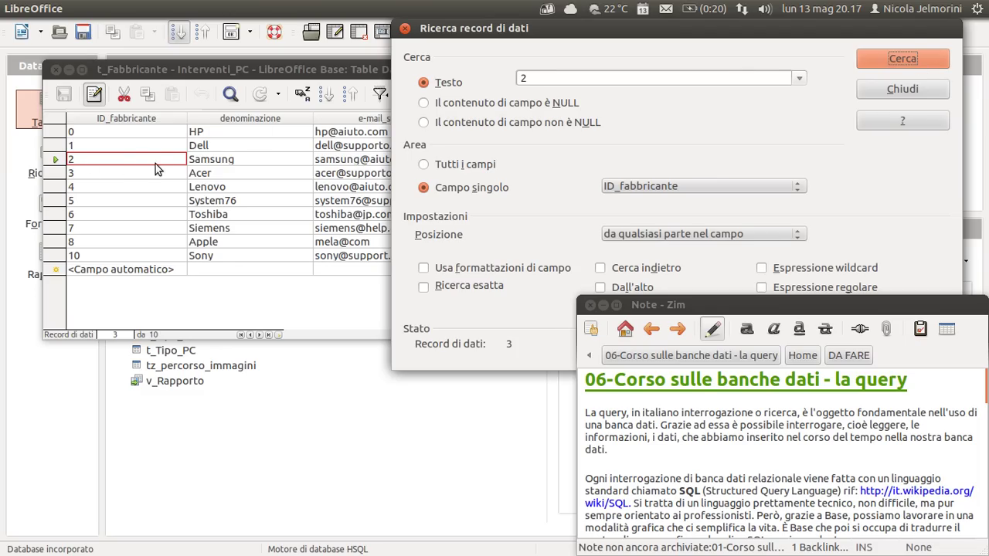
left_click(876, 91)
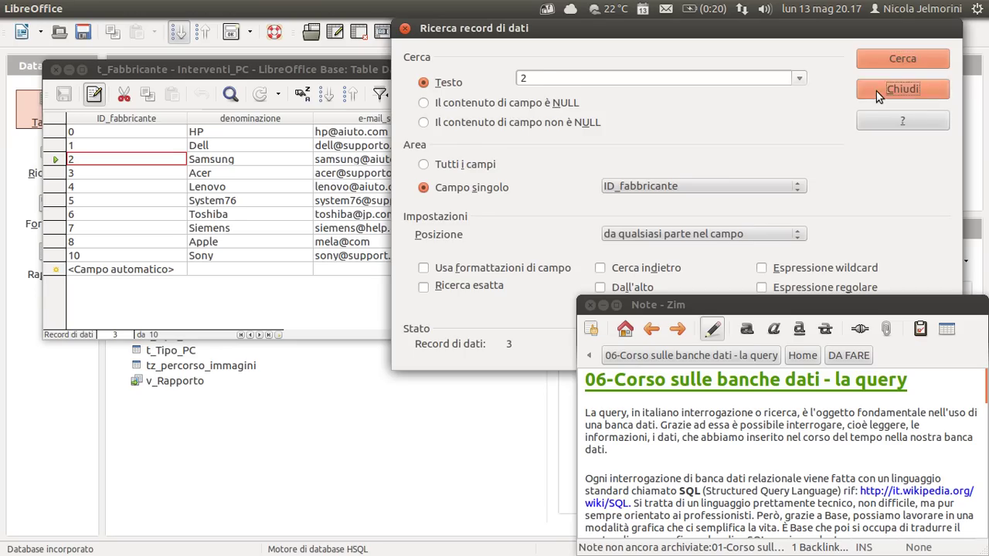
left_click(232, 94)
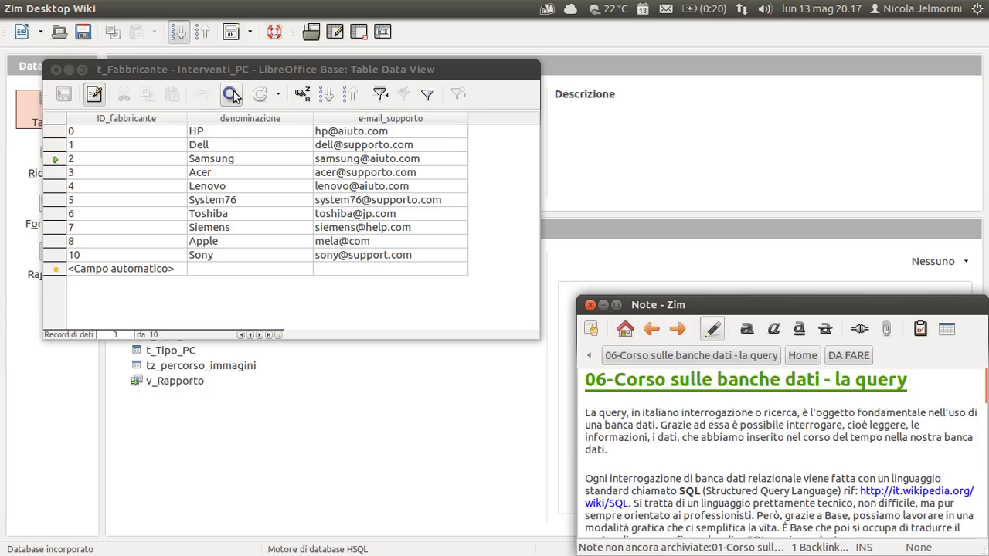
left_click(255, 311)
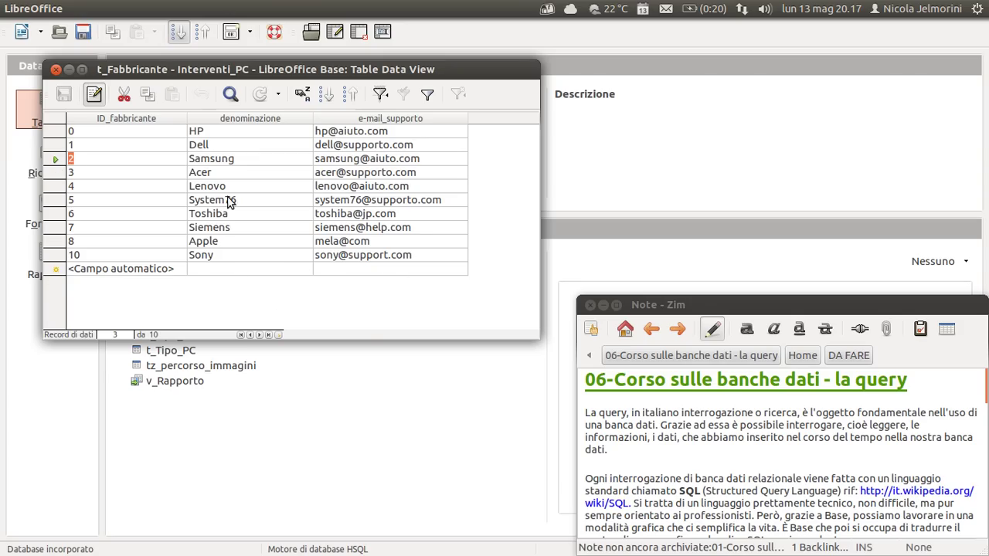
left_click(214, 254)
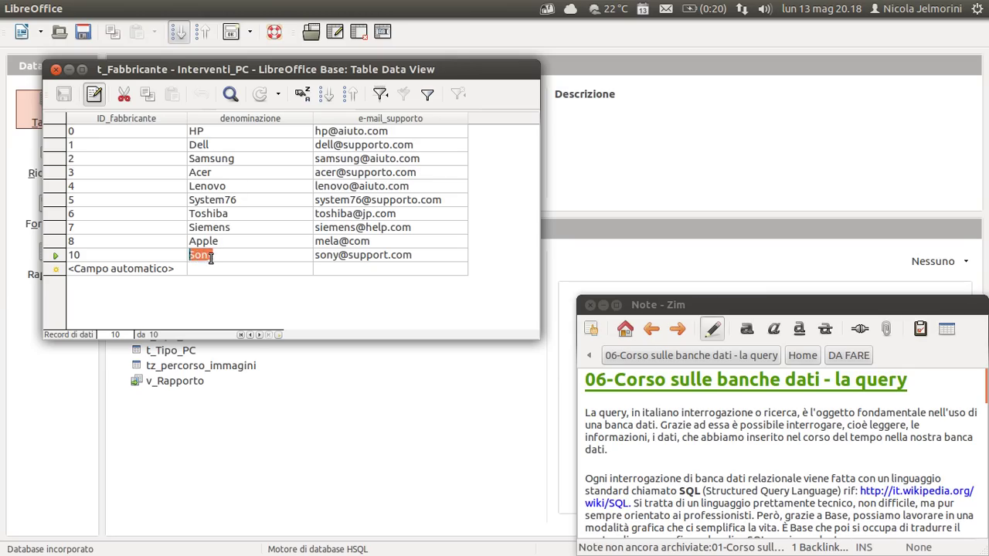
left_click(195, 255)
key("Right")
key("Right")
key("Right")
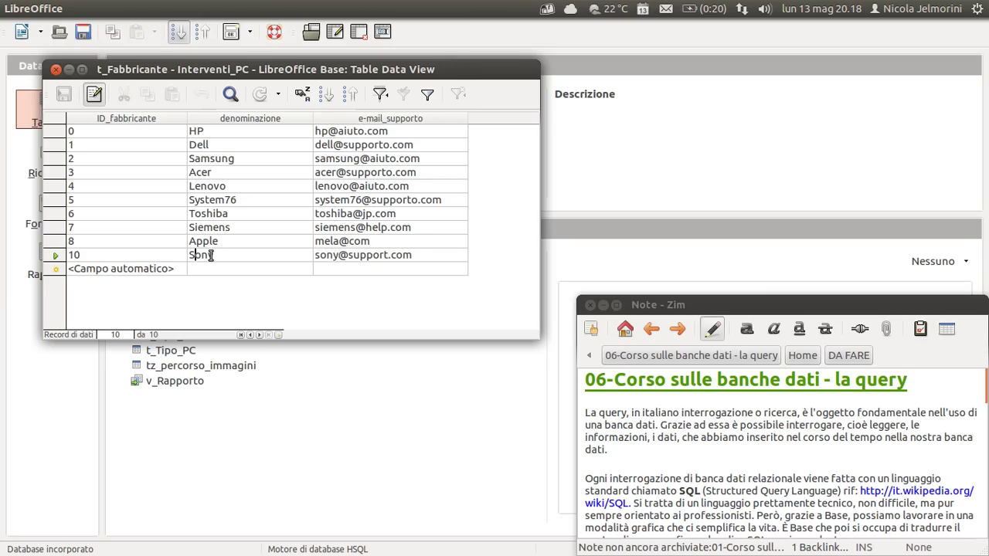
key("Tab")
left_click(360, 255)
key("Right")
key("Right")
type("o")
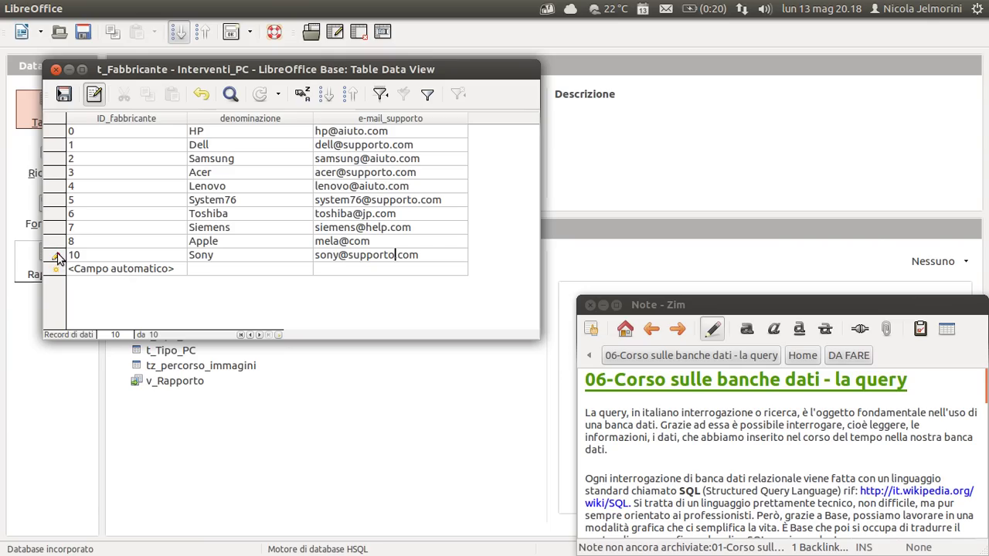
left_click(357, 270)
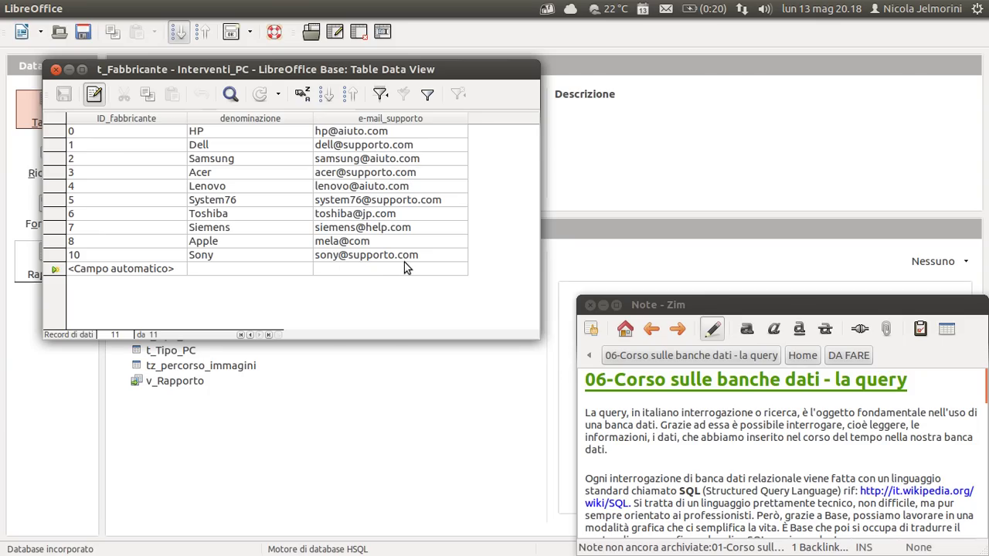
left_click(57, 257)
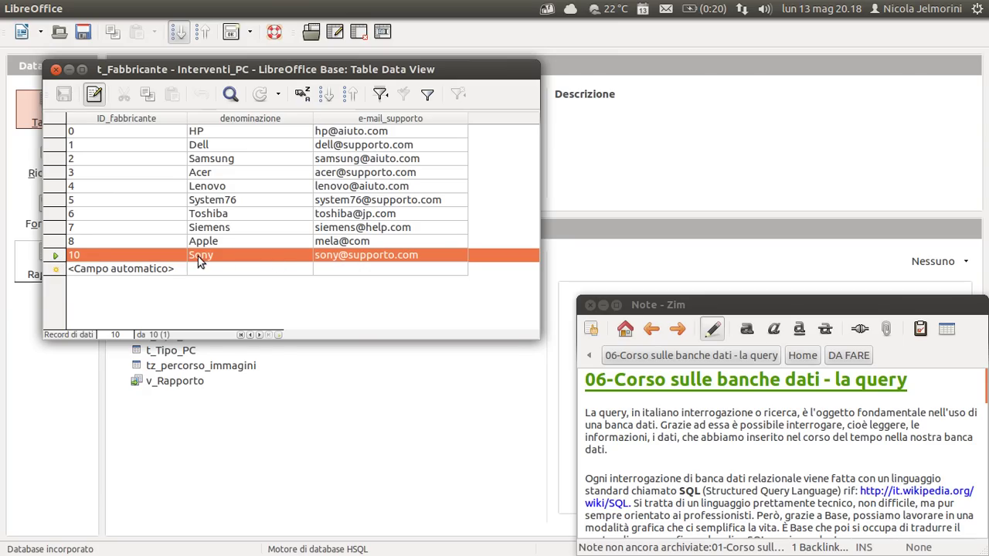
right_click(55, 256)
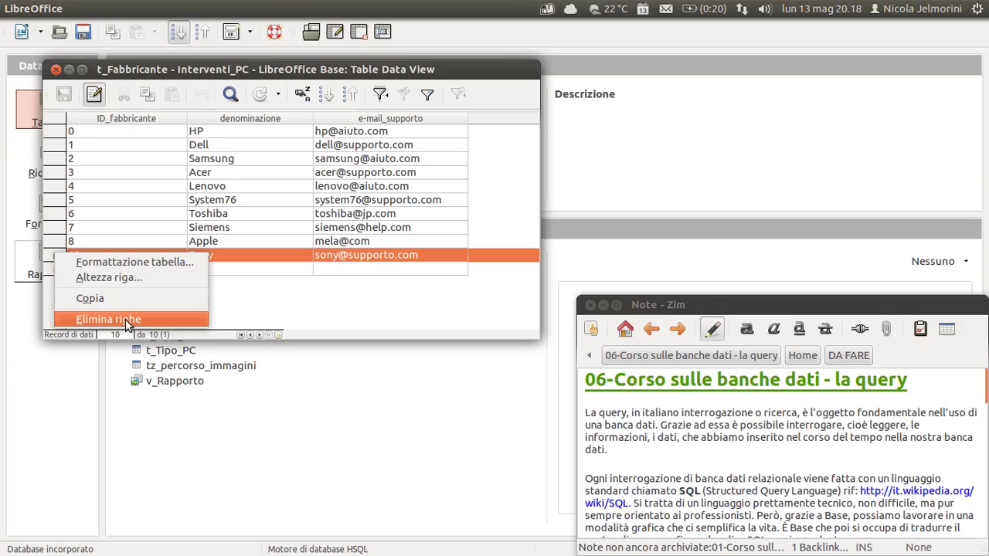
left_click(302, 303)
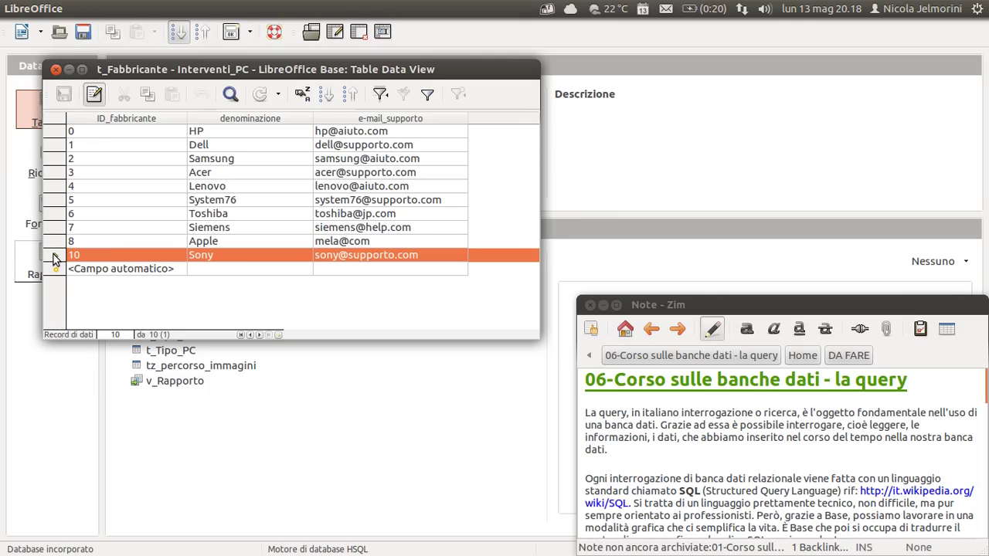
key("Delete")
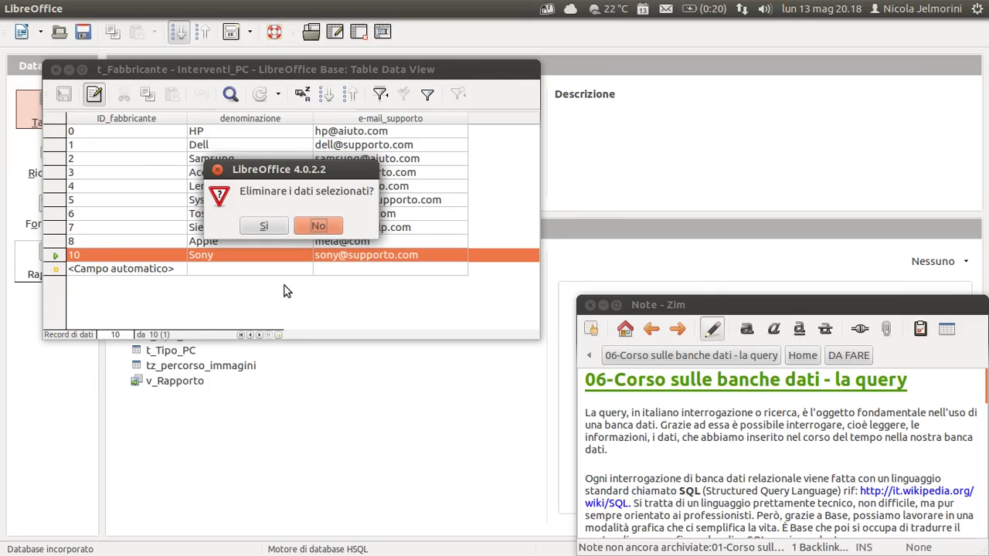
left_click_drag(302, 168, 324, 144)
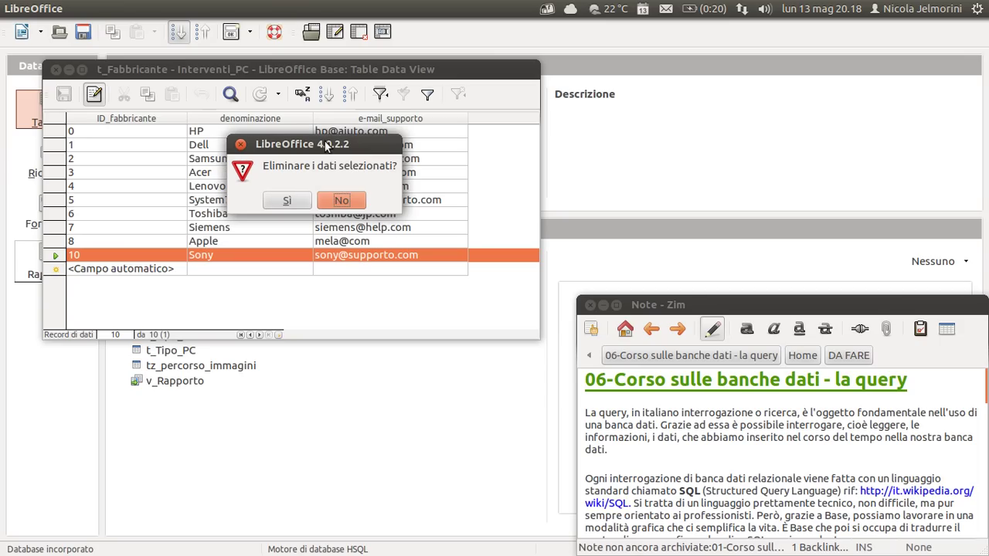
left_click(341, 200)
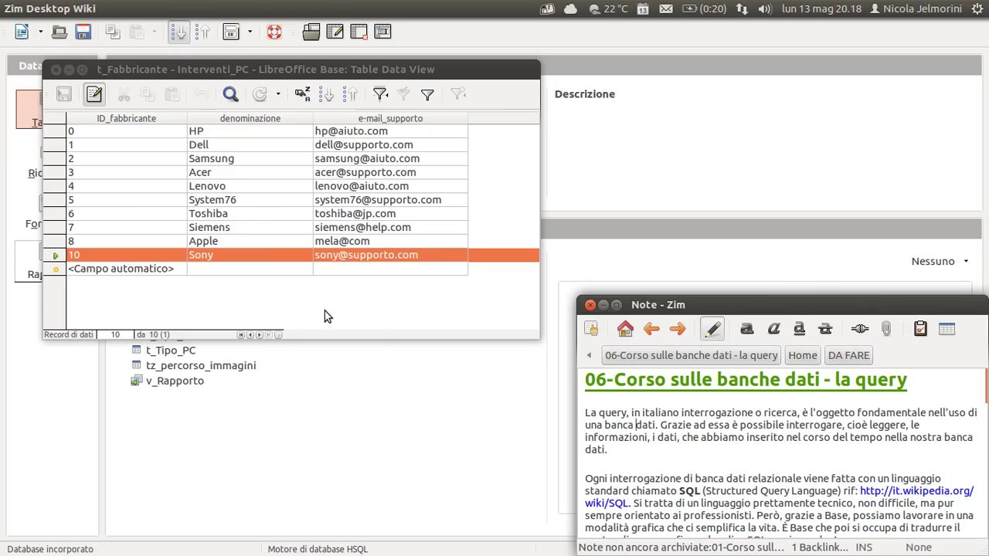
left_click(287, 312)
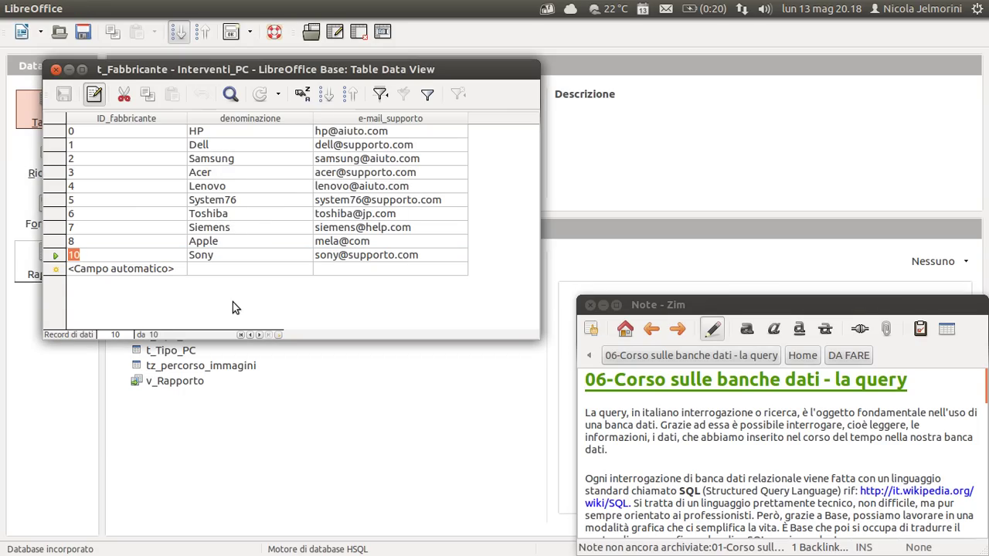
left_click(55, 255)
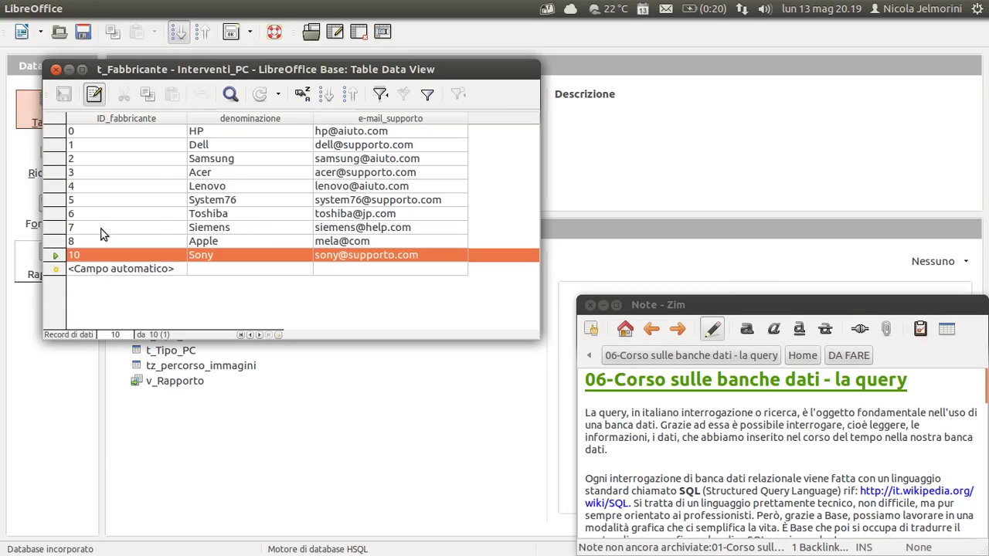
left_click(223, 229)
left_click(238, 227)
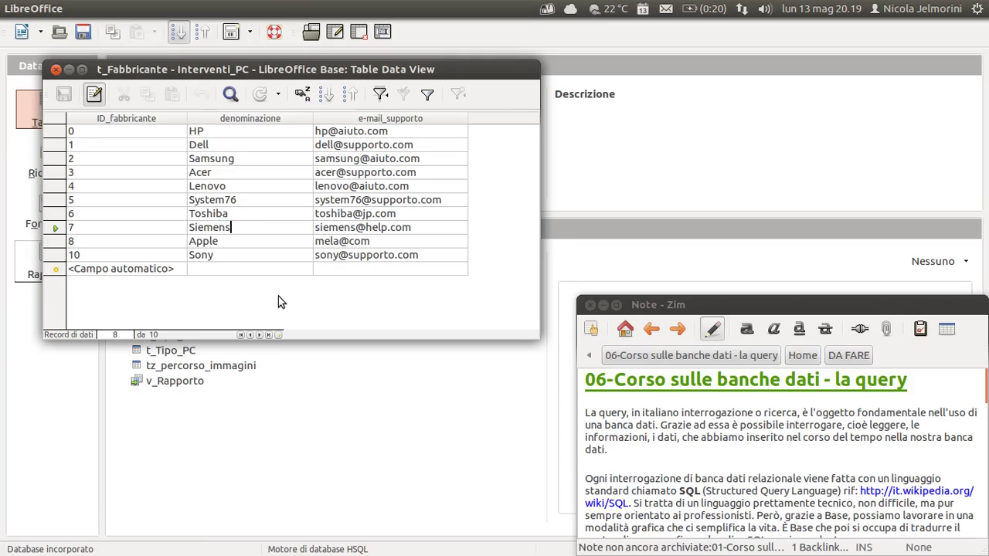
Close the t_Fabbricante data view and select t_Indirizzo in the Tabelle list.
left_click(56, 69)
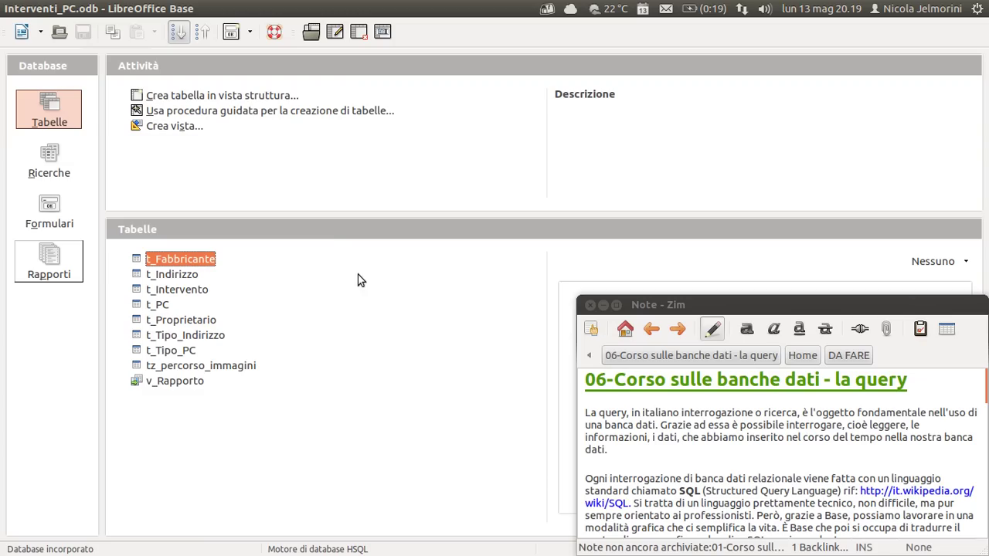
left_click(585, 415)
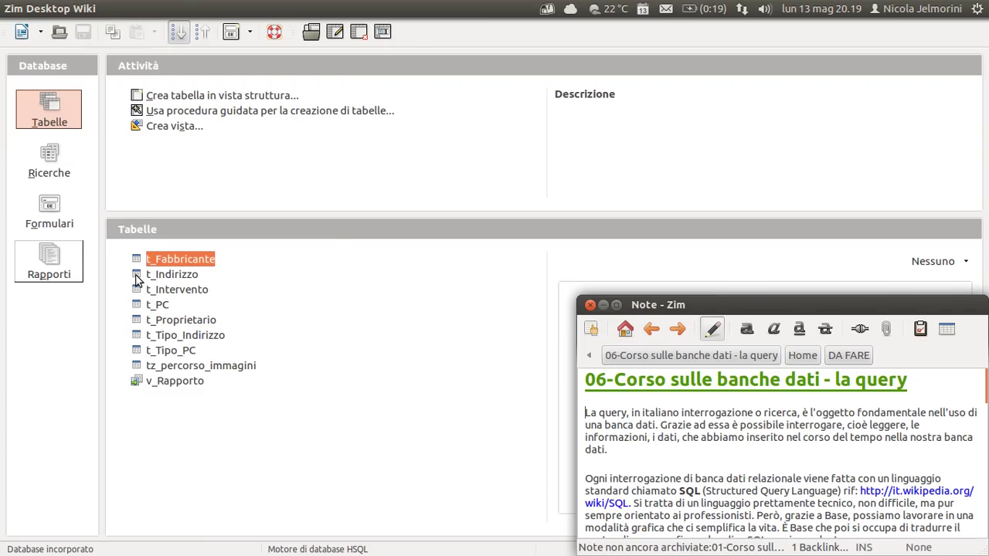
left_click(139, 280)
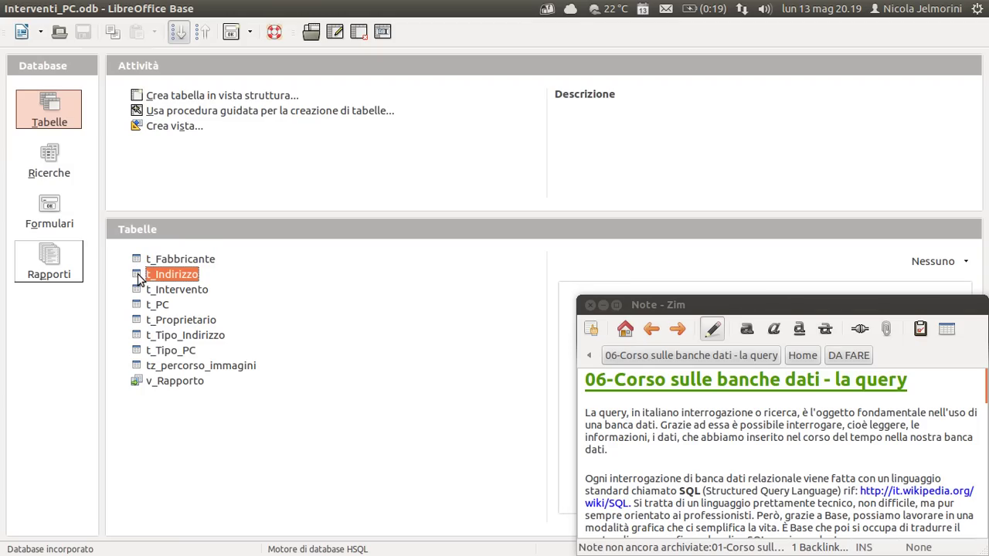
Open t_Indirizzo, drag the CAP column wider to show full postcodes, and close the window.
double_click(139, 280)
left_click_drag(456, 38, 358, 26)
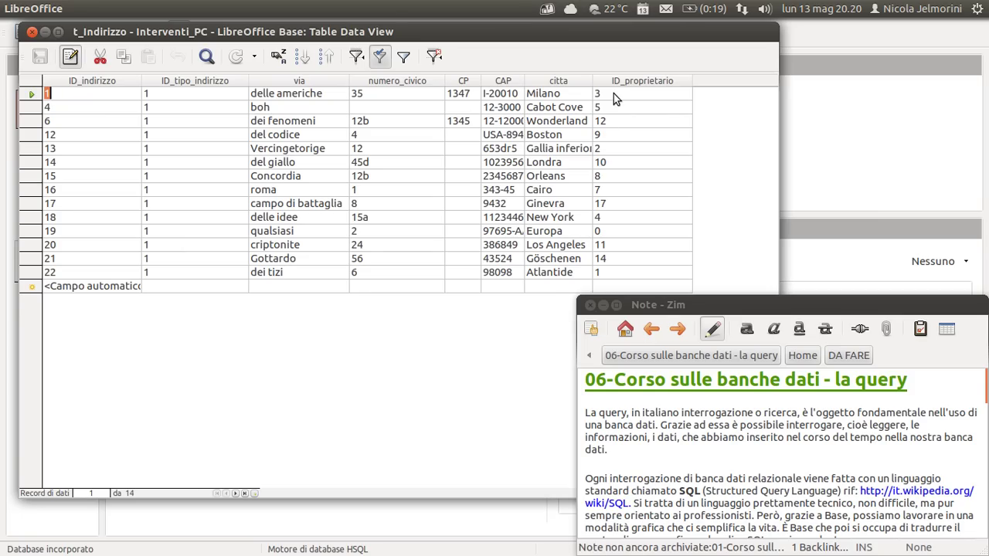
mouse_move(638, 84)
left_click(32, 31)
left_click_drag(525, 87, 577, 85)
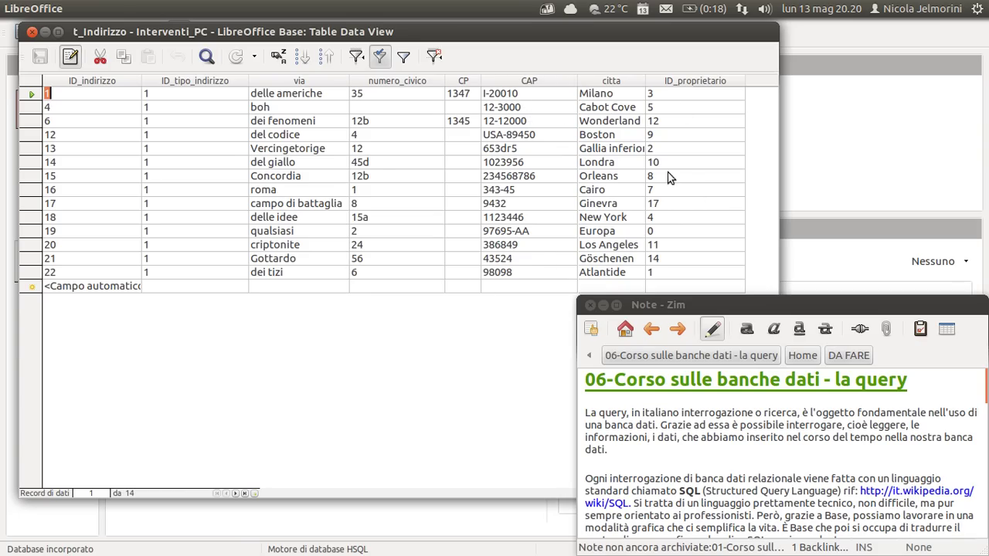
left_click(32, 31)
left_click(140, 291)
double_click(139, 294)
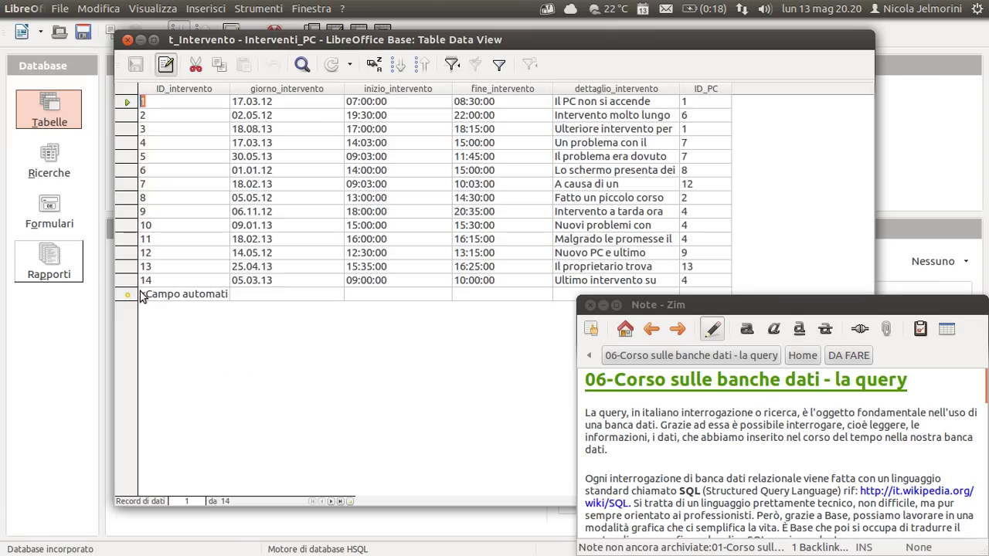
left_click_drag(455, 45, 384, 37)
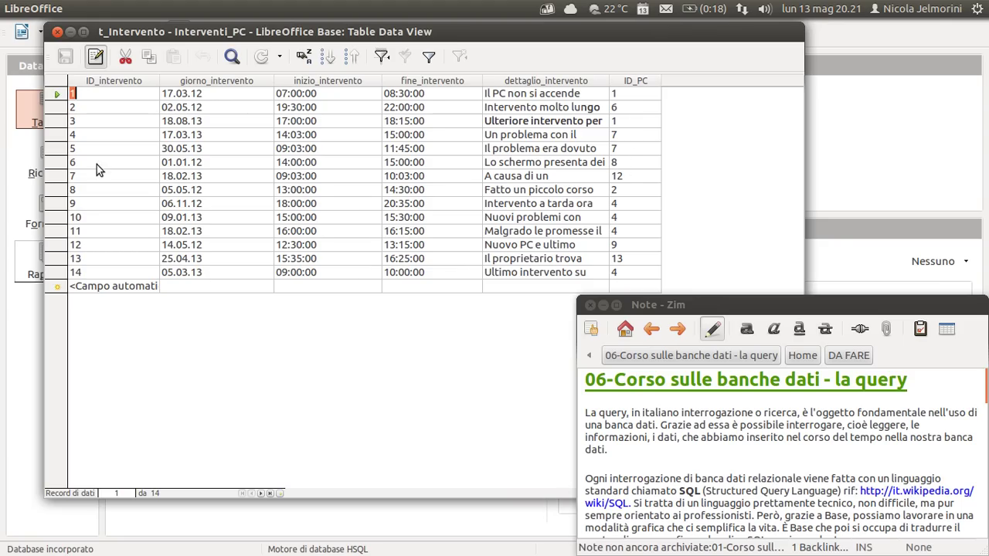
left_click(57, 32)
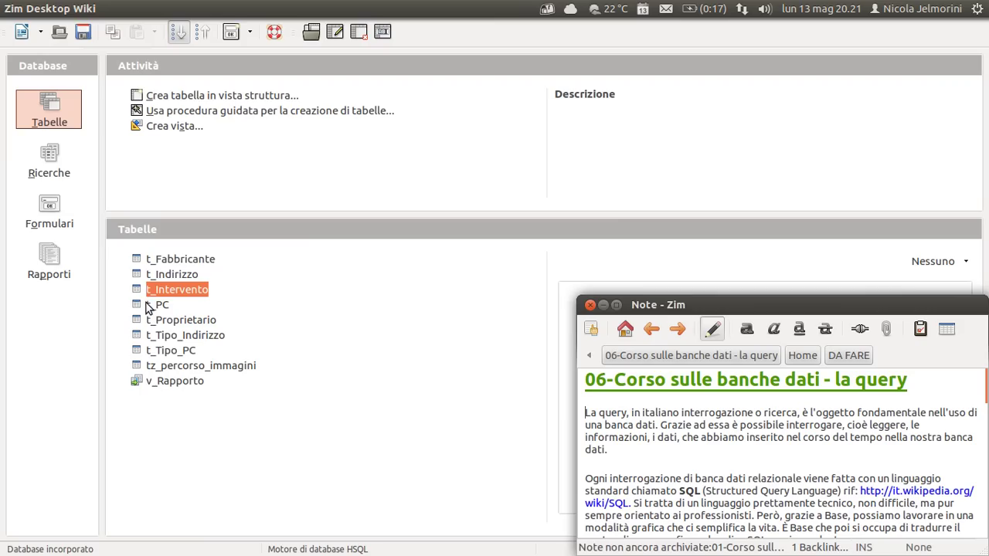
double_click(146, 304)
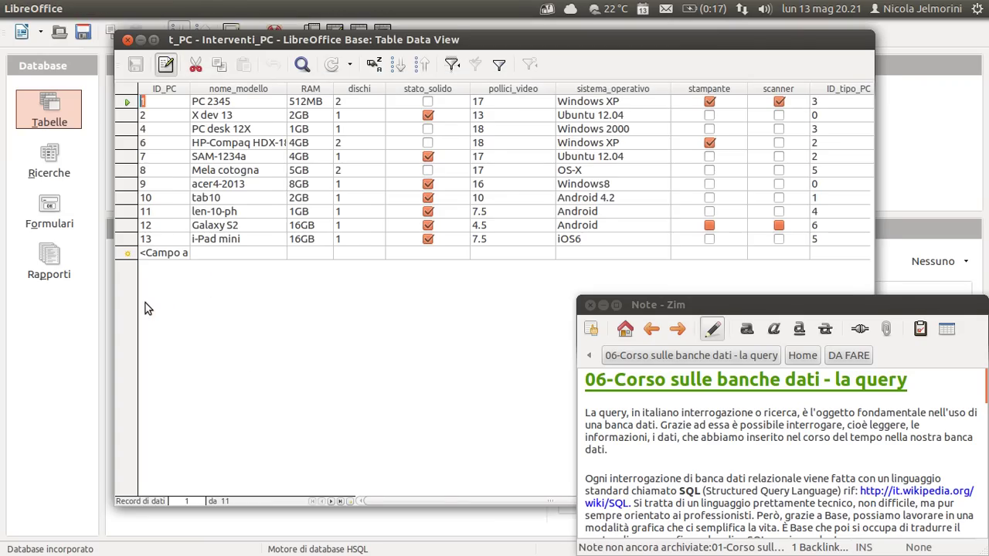
left_click_drag(458, 40, 375, 25)
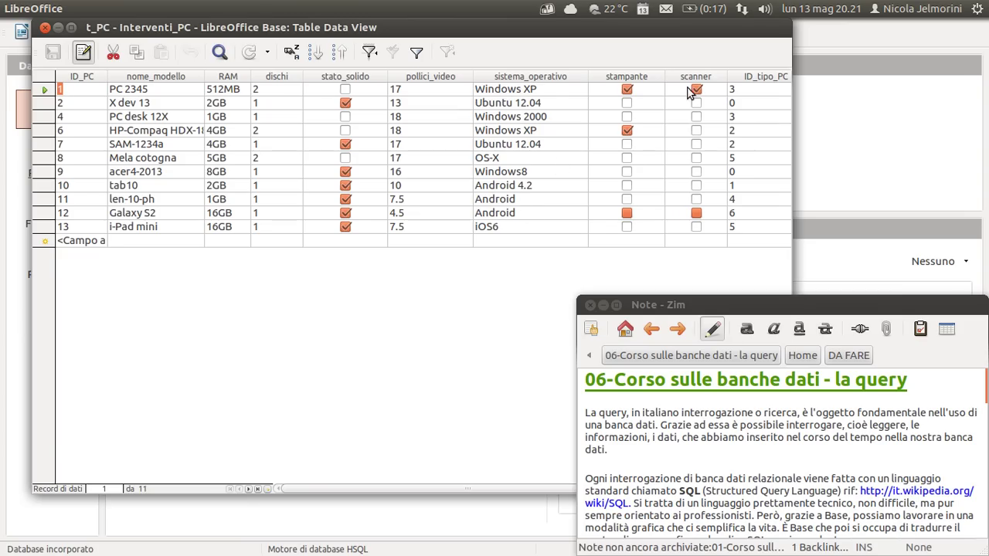
left_click(45, 28)
Open t_Proprietario, widen the Nome column for full first names, and close it with Ctrl+W.
left_click(152, 321)
double_click(152, 322)
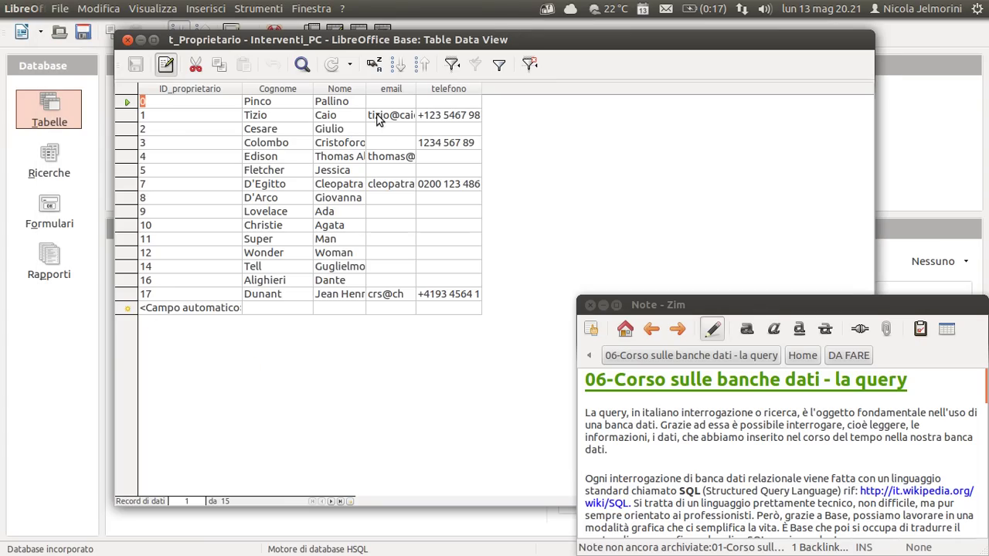
left_click_drag(365, 89, 417, 108)
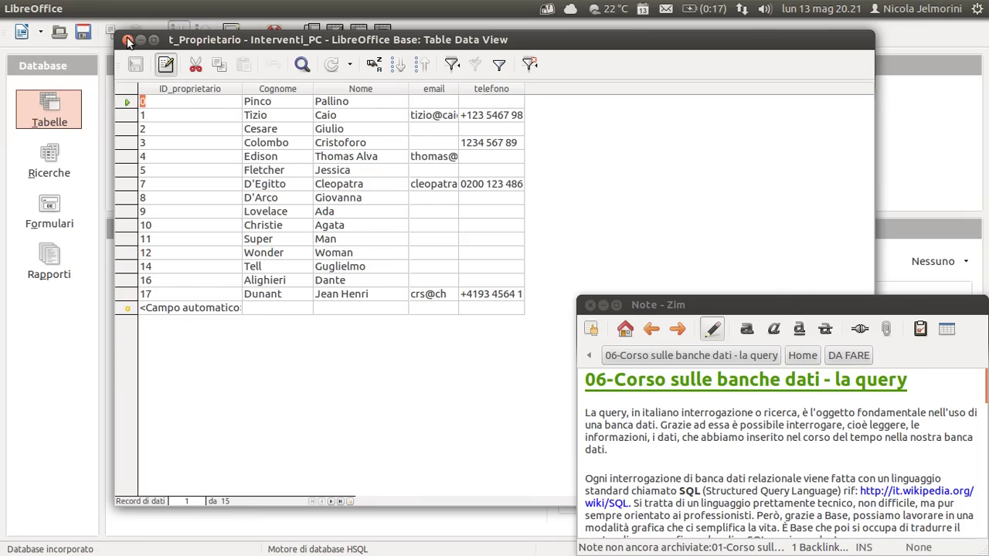
key("ctrl+w")
Open t_Tipo_Indirizzo, shrink and reposition its data window over the table list, then close it.
double_click(191, 335)
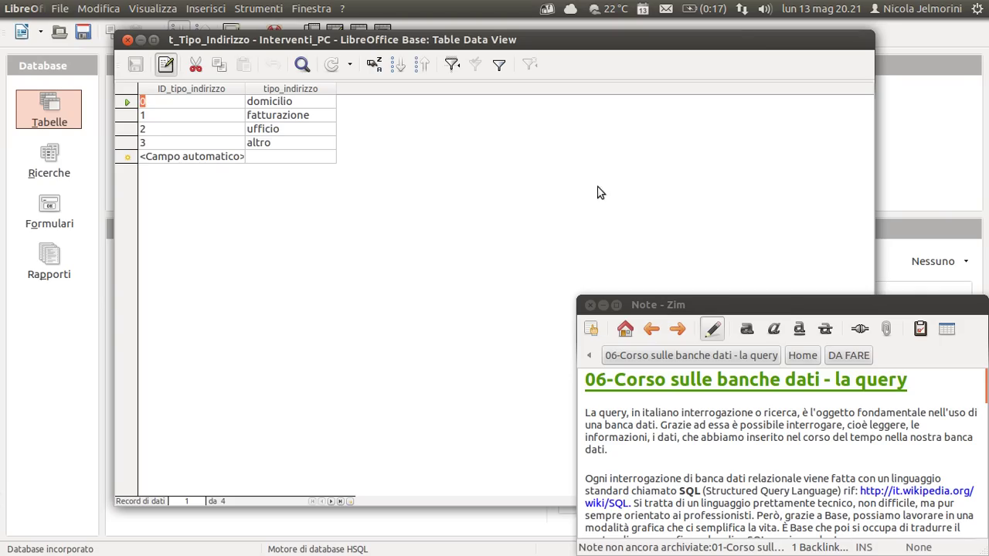
left_click_drag(872, 171, 428, 386)
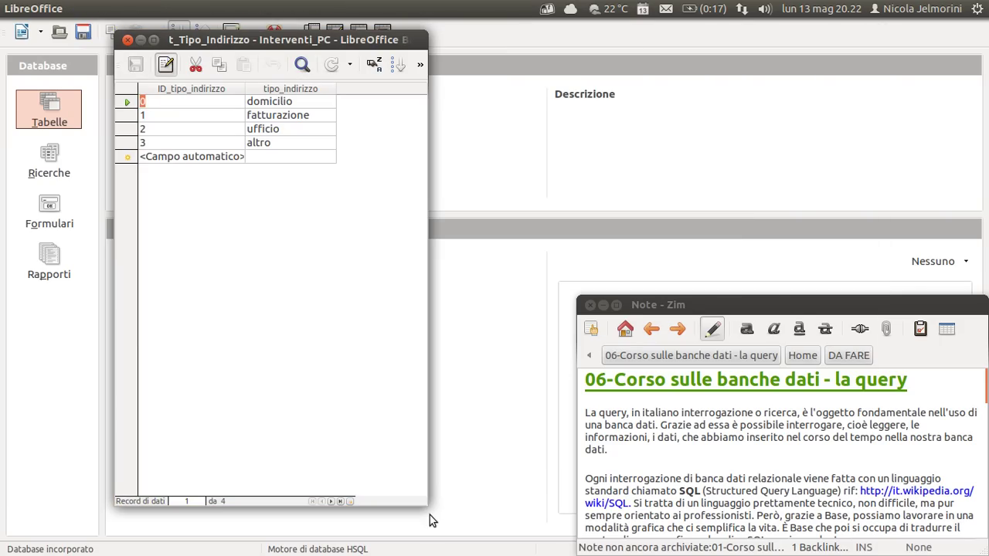
left_click_drag(426, 506, 424, 234)
left_click_drag(310, 39, 286, 54)
left_click(344, 194)
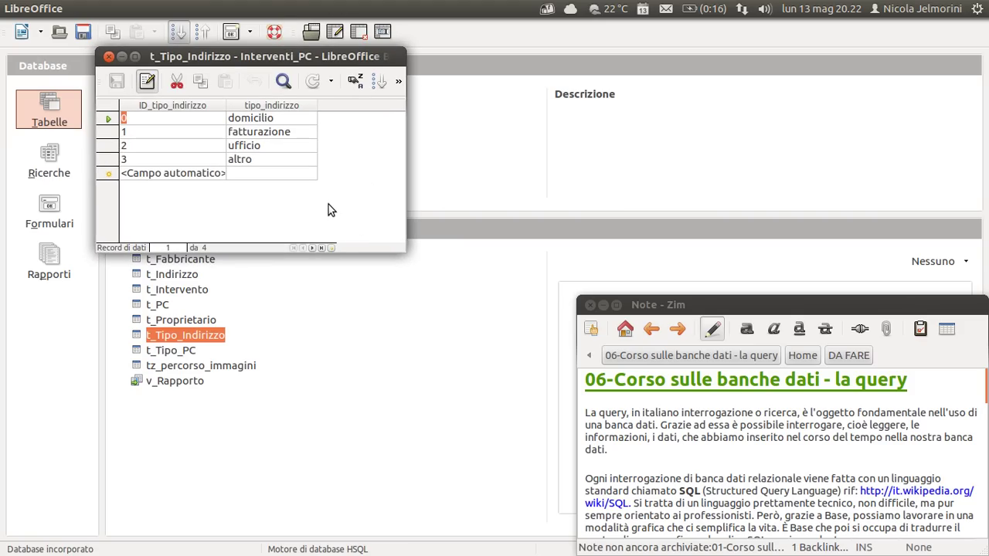
left_click_drag(260, 57, 285, 46)
left_click(341, 166)
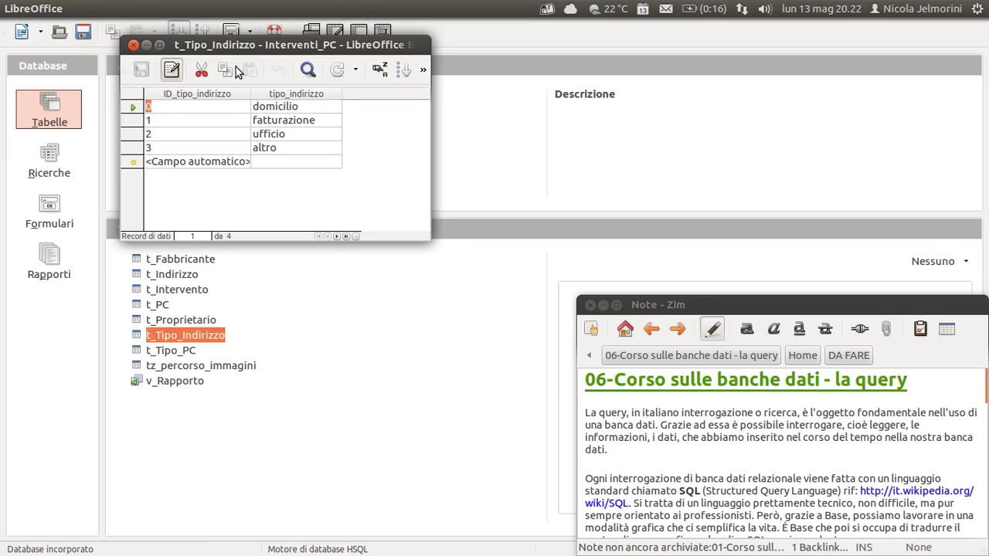
left_click_drag(215, 51, 233, 50)
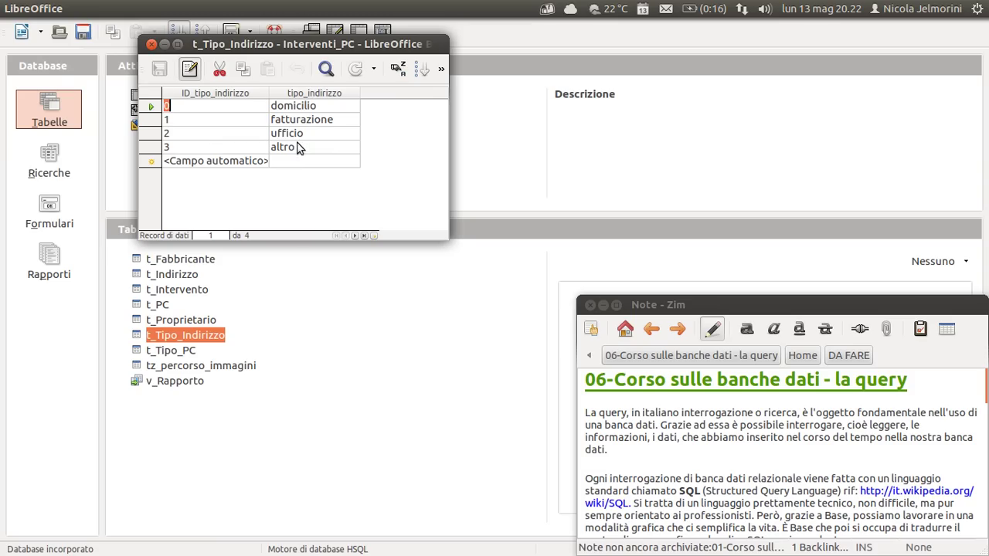
left_click(151, 45)
Open t_Tipo_PC to review its seven PC types, then close its data window.
double_click(179, 351)
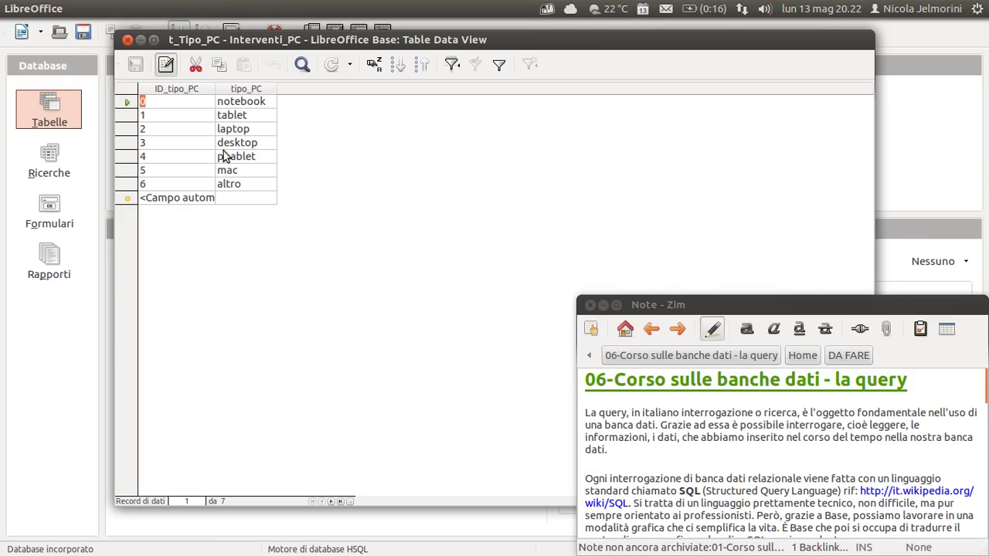
left_click(127, 39)
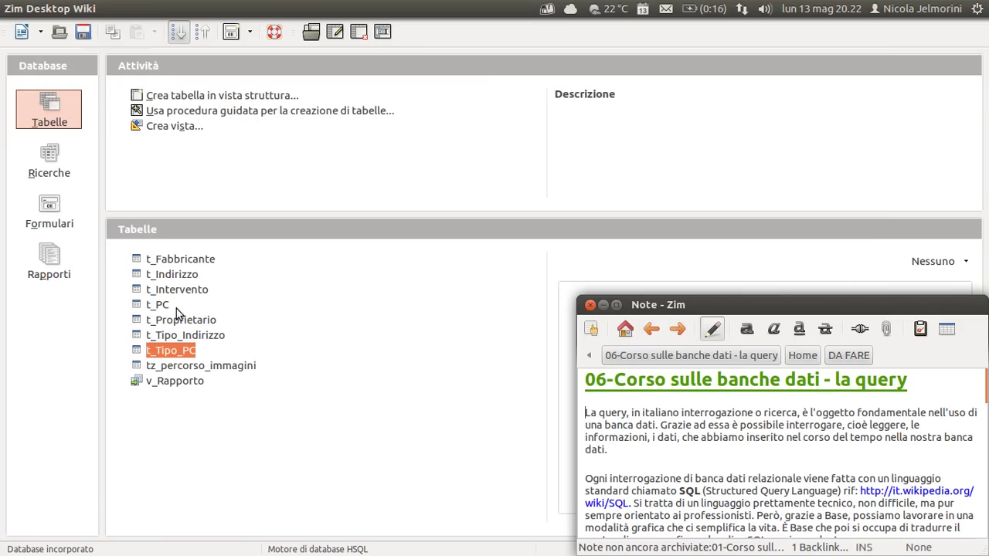
Select v_Rapporto, tz_percorso_immagini, t_Tipo_PC and finally t_Proprietario in the table list.
left_click(150, 366)
left_click(157, 383)
left_click(165, 368)
left_click(170, 383)
left_click(172, 368)
left_click(174, 383)
left_click(174, 353)
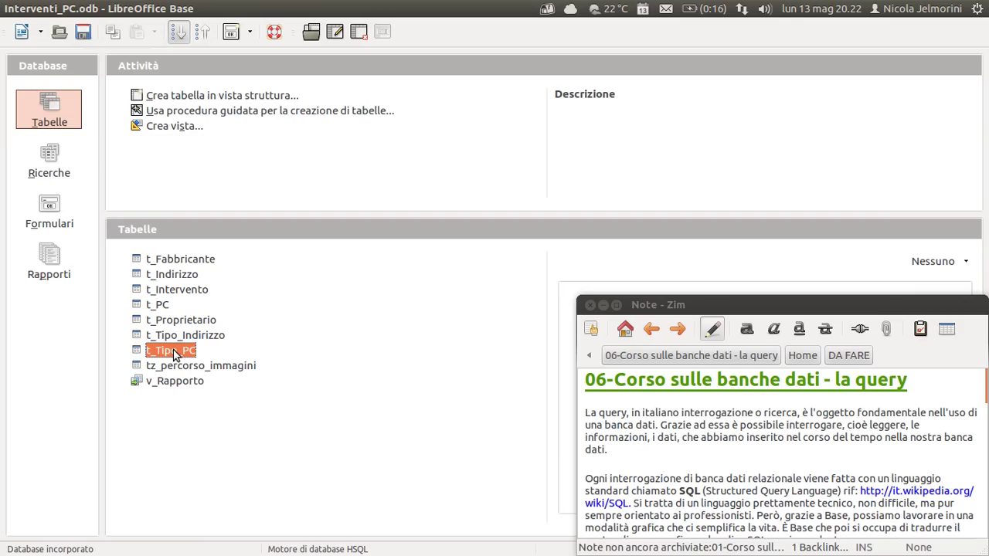
left_click(170, 258, "shift")
left_click(318, 324)
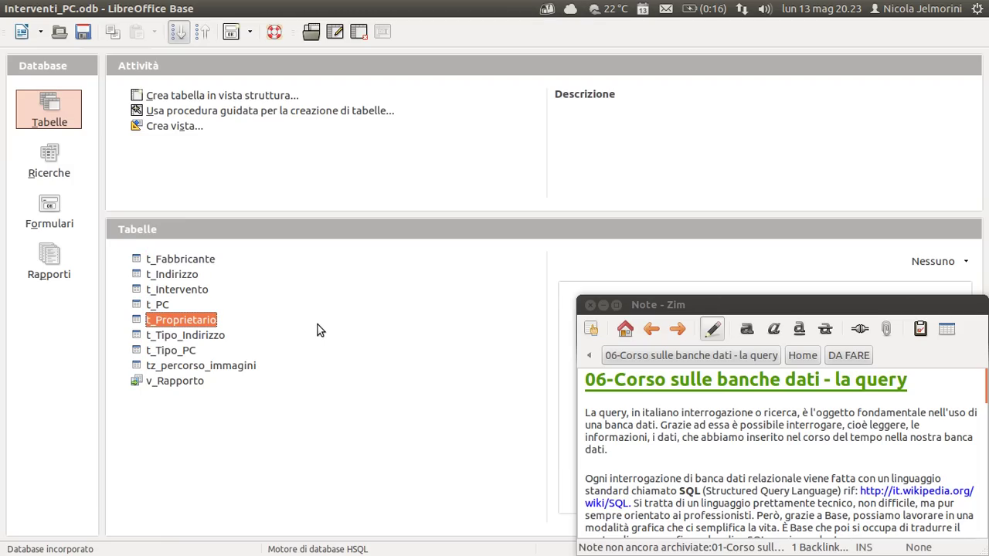
Scroll the Zim note down to its explanation of working with a relational database.
left_click(583, 464)
scroll(583, 463, "down", 1)
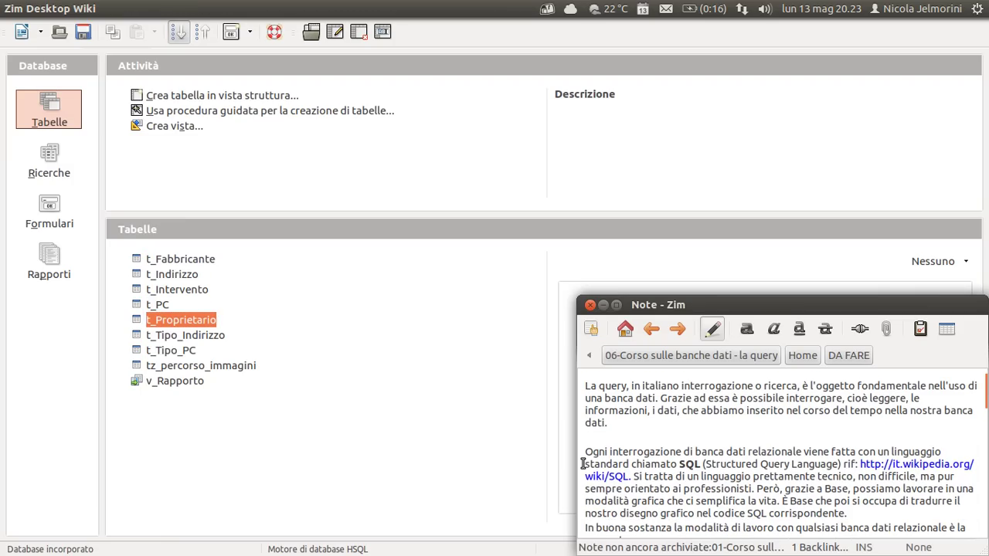
scroll(584, 464, "up", 1)
scroll(583, 463, "down", 2)
scroll(584, 423, "down", 1)
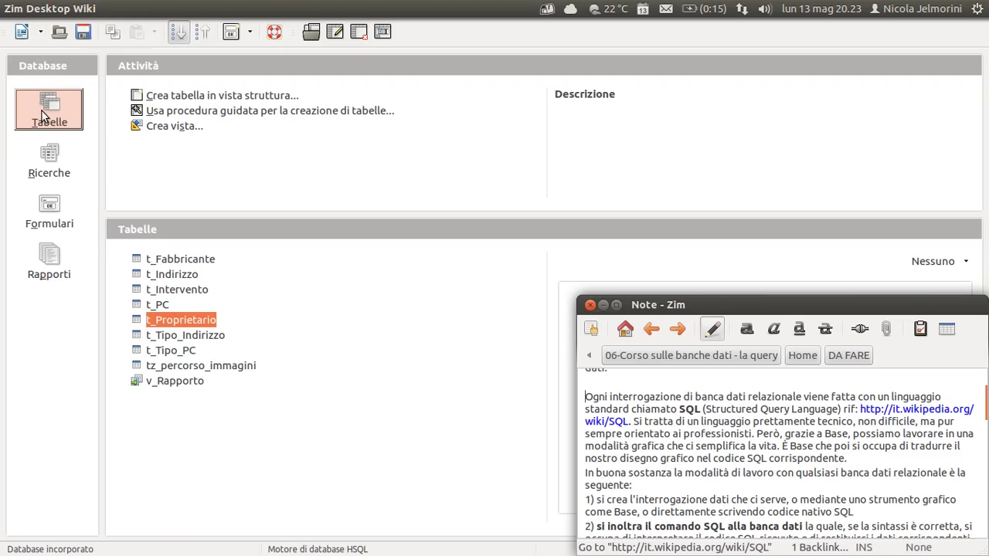
Show the Interventi_PC saved queries and view the query wizard task description.
left_click(47, 163)
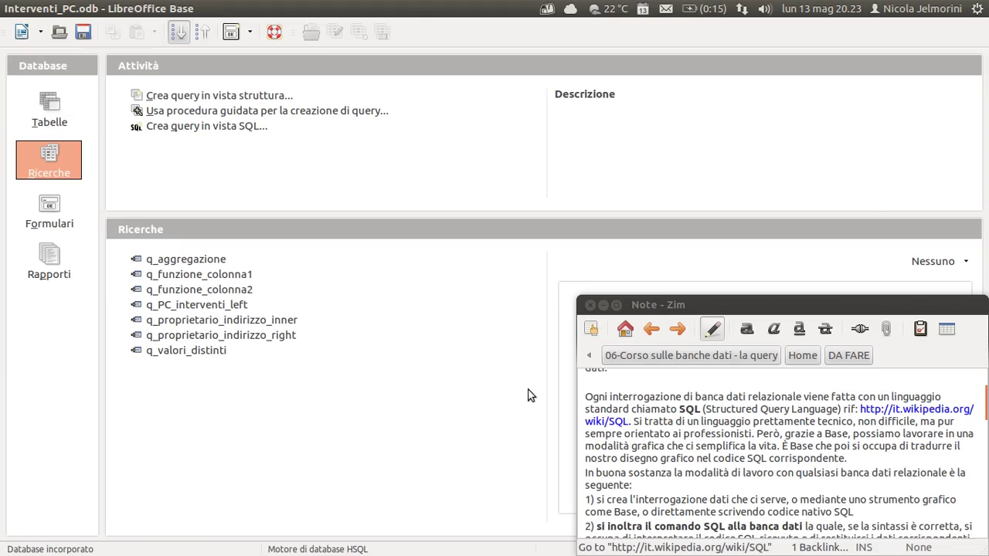
left_click(51, 102)
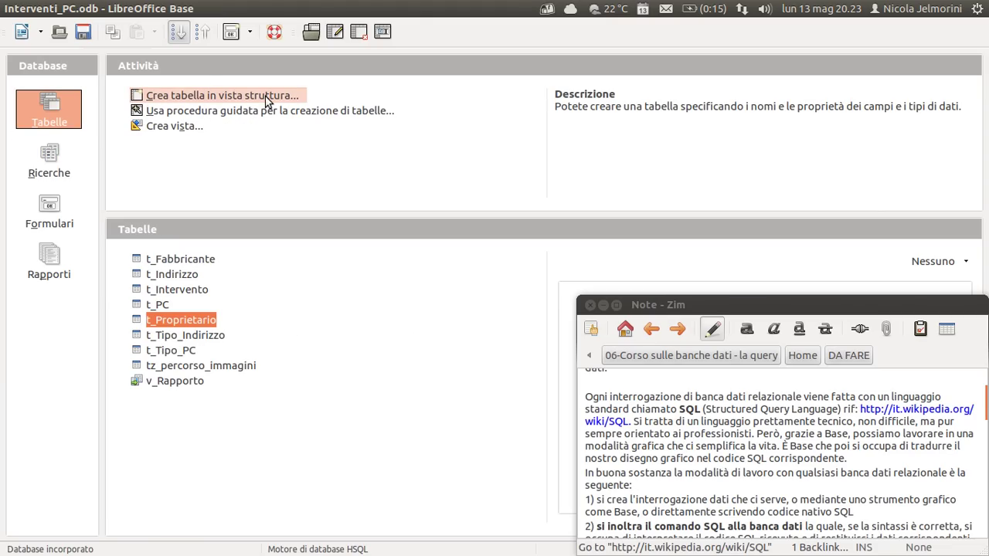
left_click(54, 161)
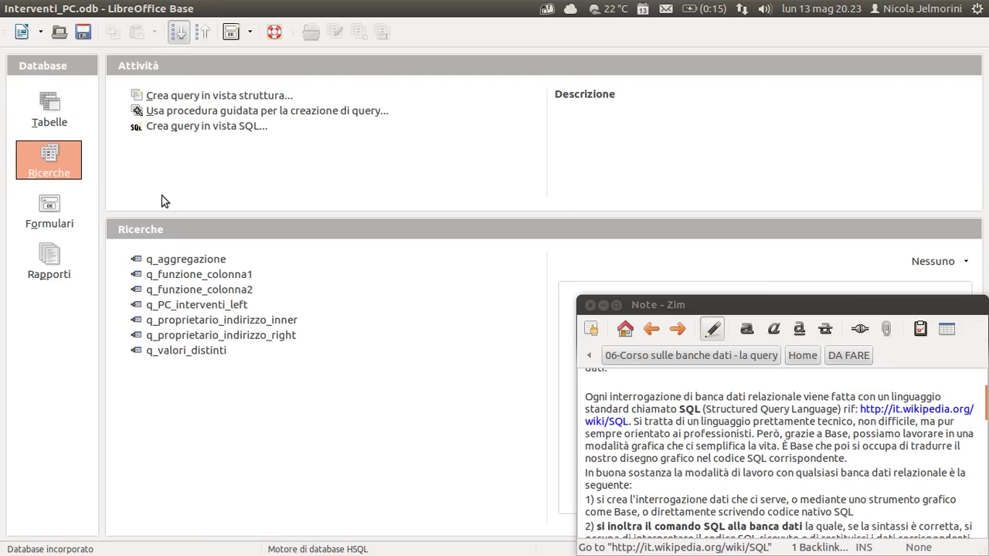
left_click(232, 111)
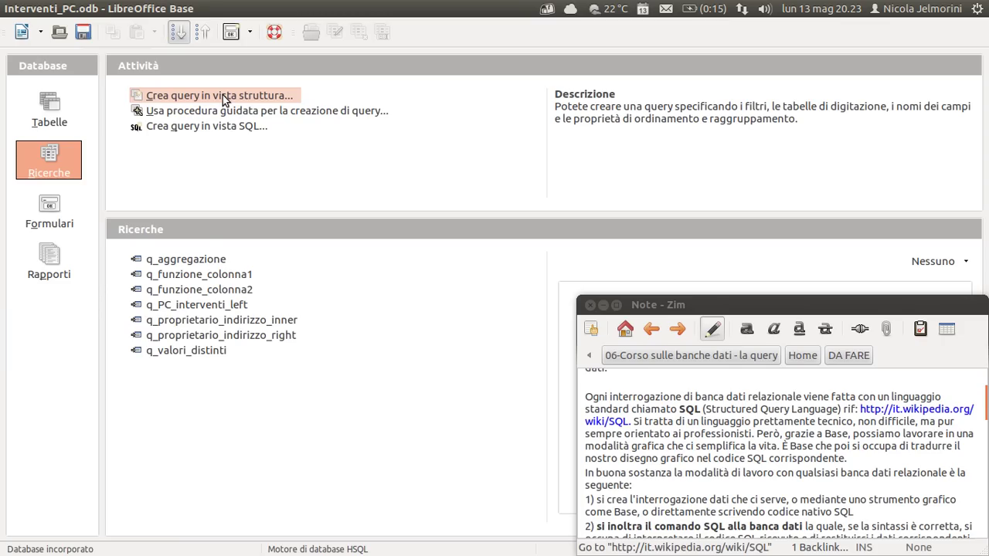
Select the q_aggregazione query, review the design-view task description, then return to the Zim notes.
left_click(192, 263)
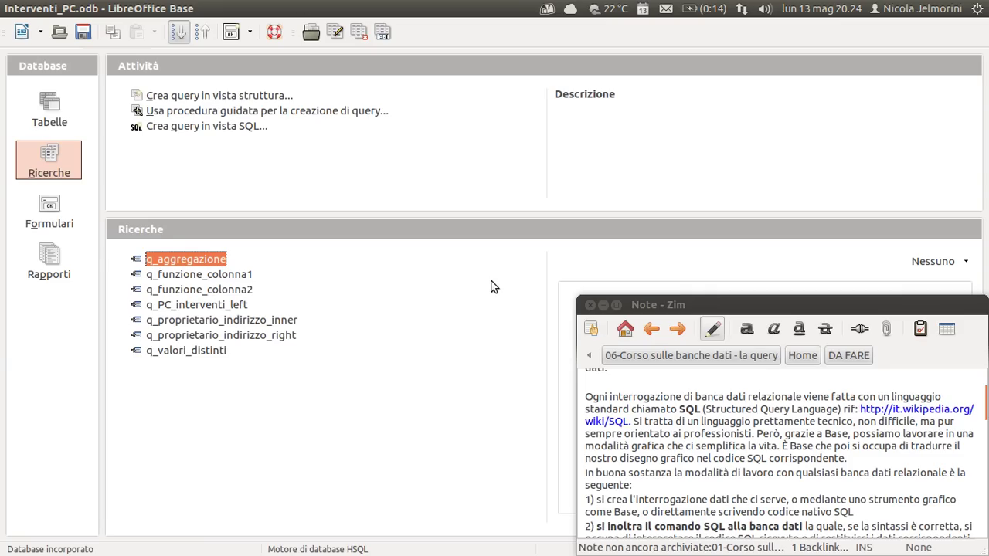
key("Down")
left_click(147, 261)
left_click(221, 96)
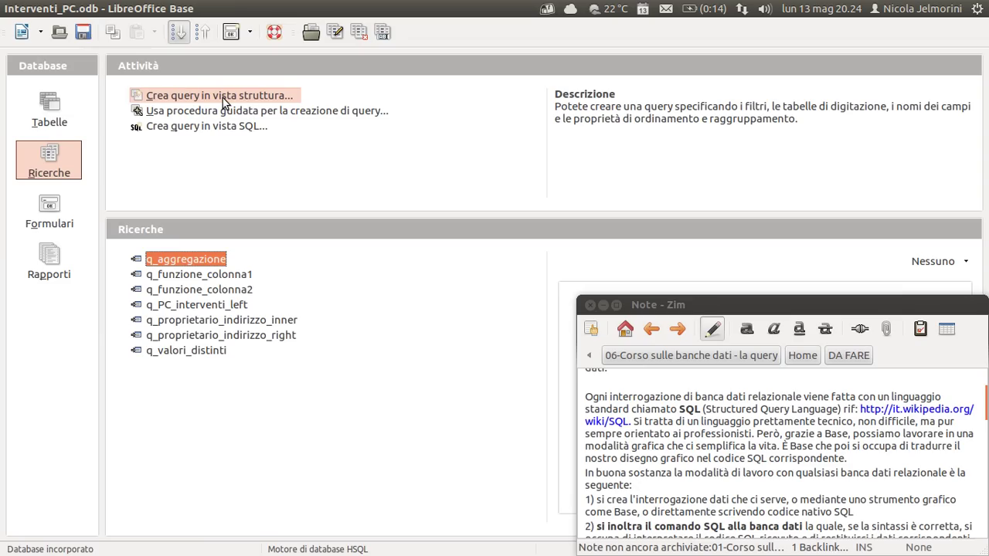
left_click(584, 397)
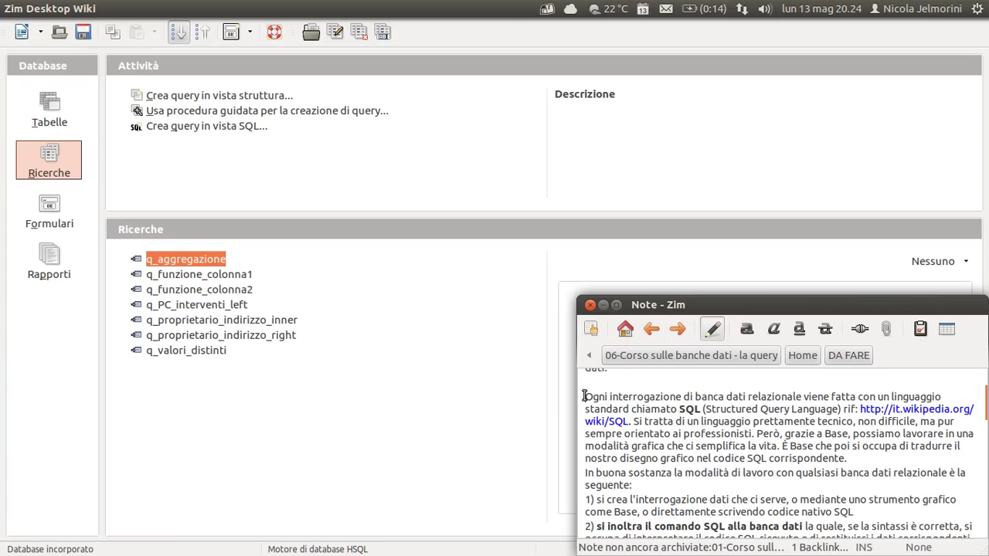
left_click_drag(584, 396, 724, 396)
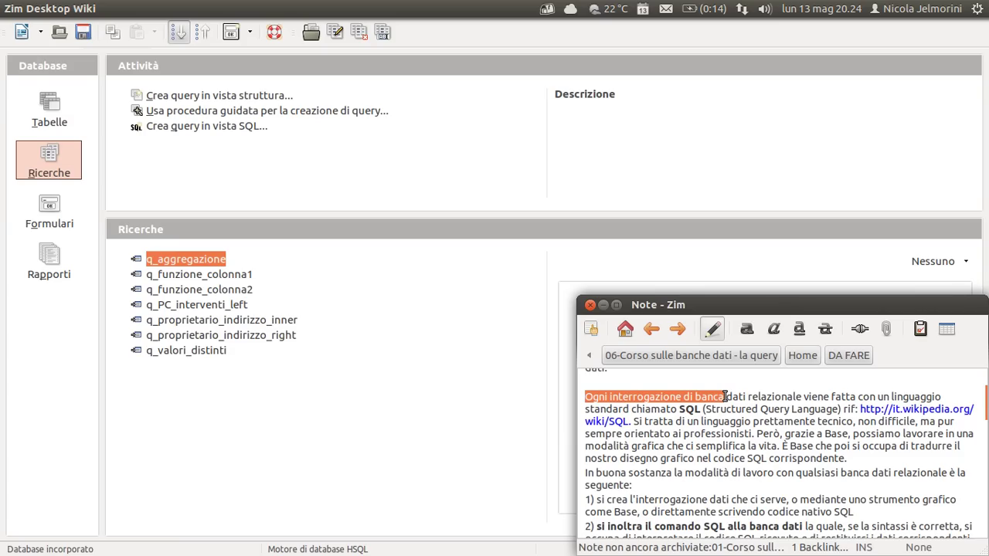
left_click_drag(677, 409, 838, 410)
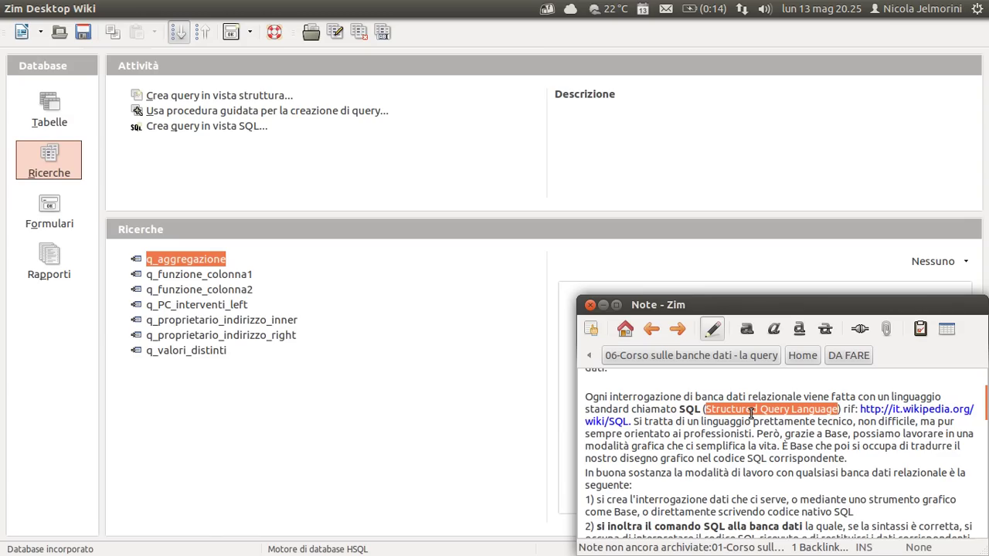
double_click(681, 410)
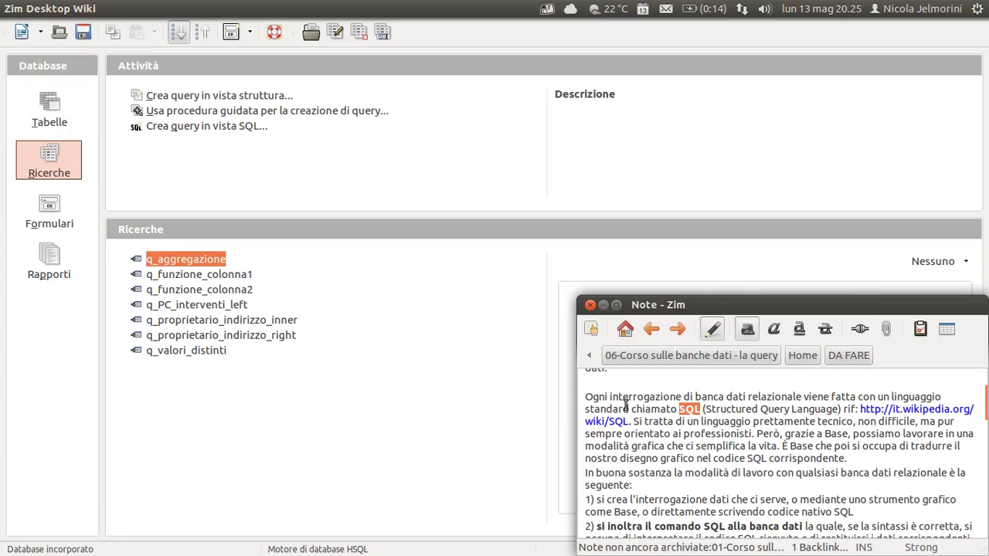
left_click_drag(629, 408, 578, 399)
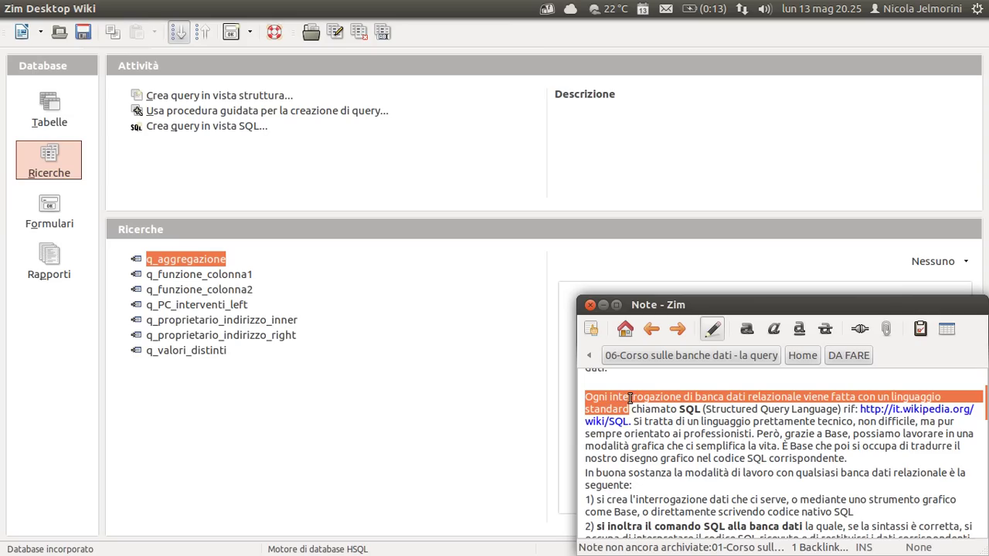
left_click(730, 399)
left_click_drag(804, 396, 723, 400)
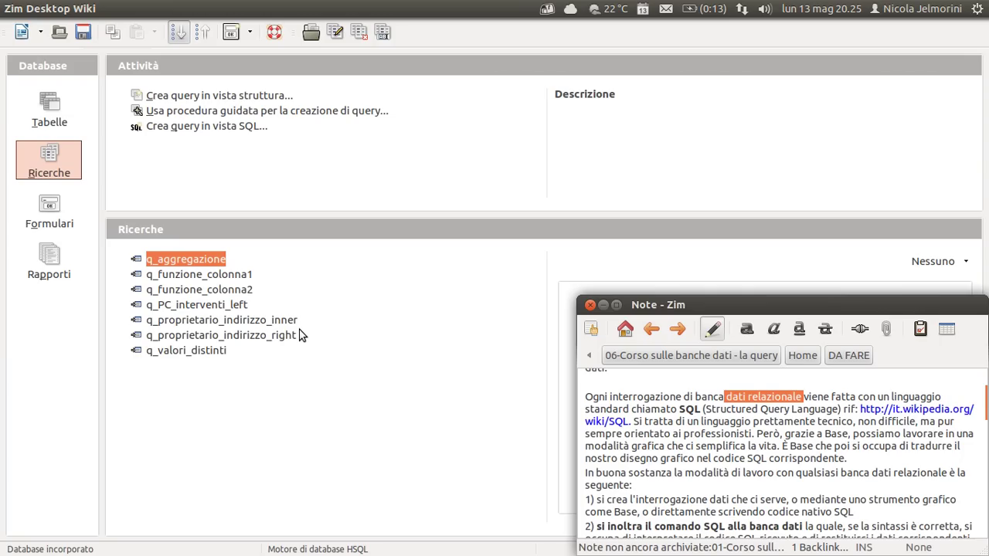
left_click_drag(676, 409, 707, 406)
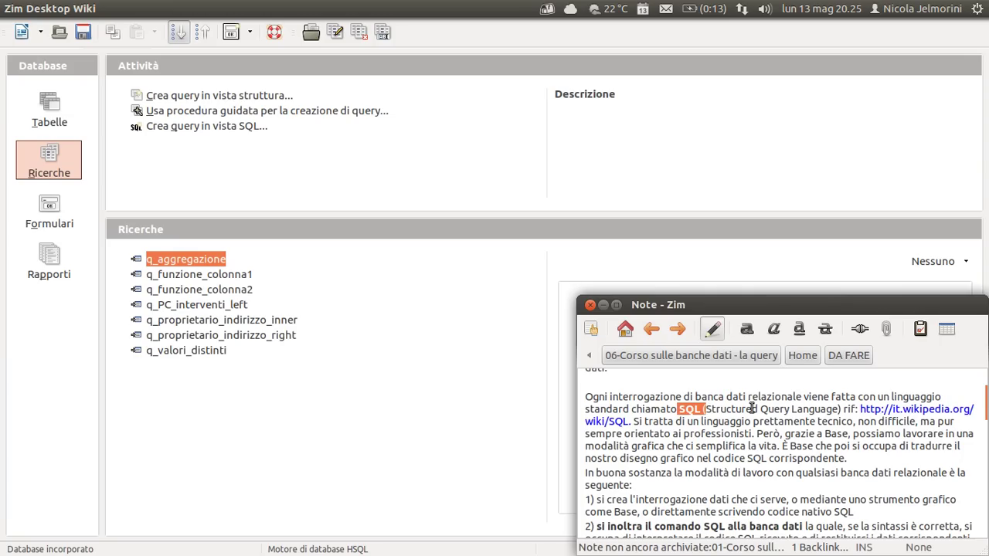
double_click(849, 410)
left_click_drag(874, 409, 630, 421)
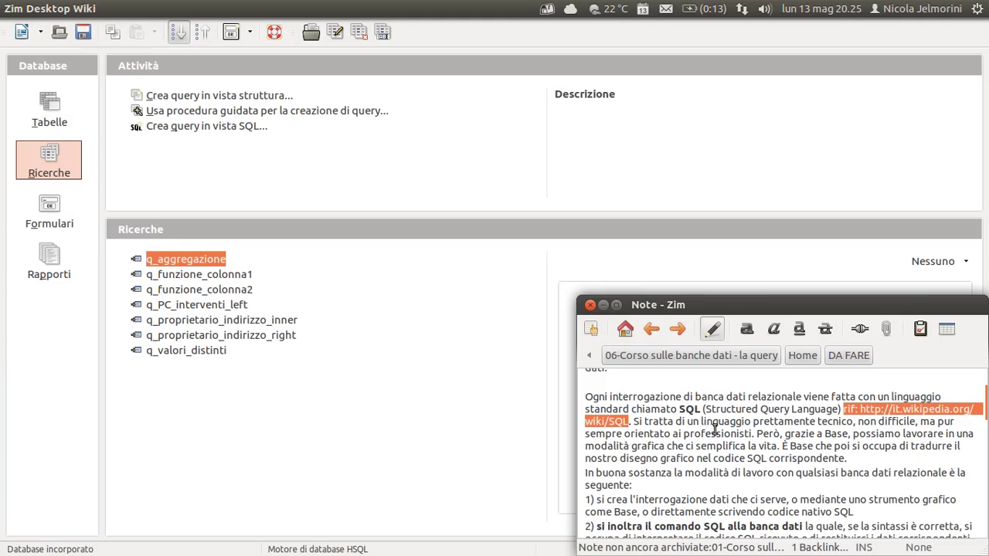
left_click(681, 409)
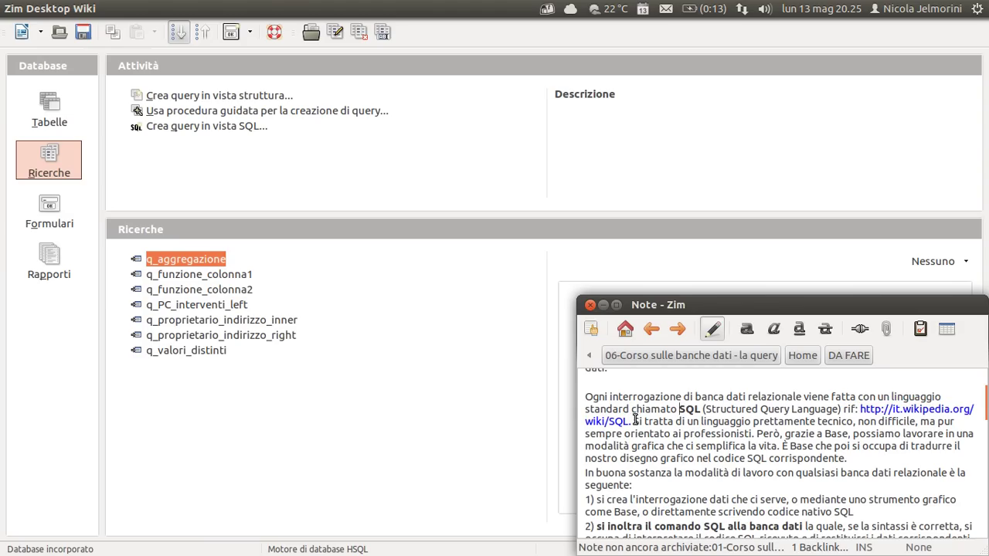
left_click_drag(632, 421, 688, 422)
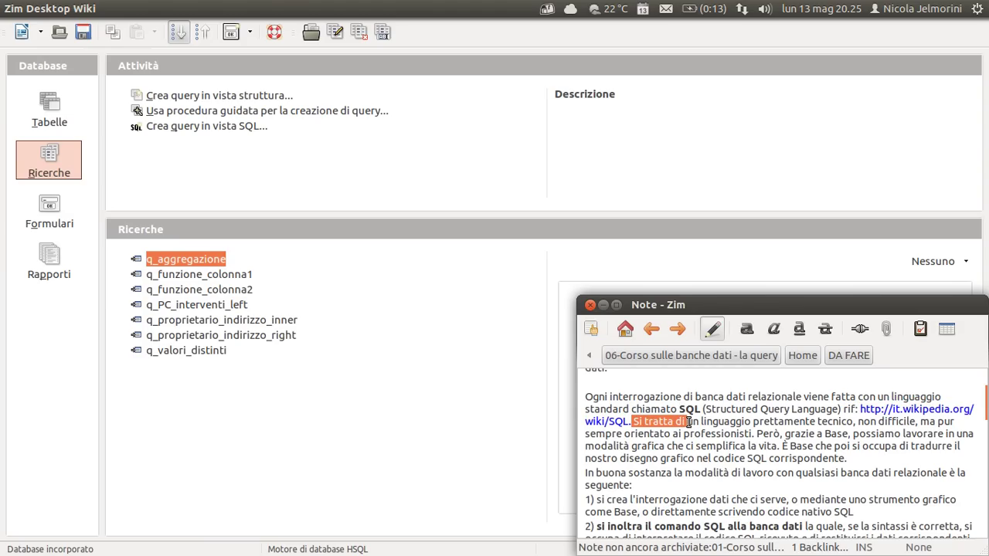
left_click(634, 421)
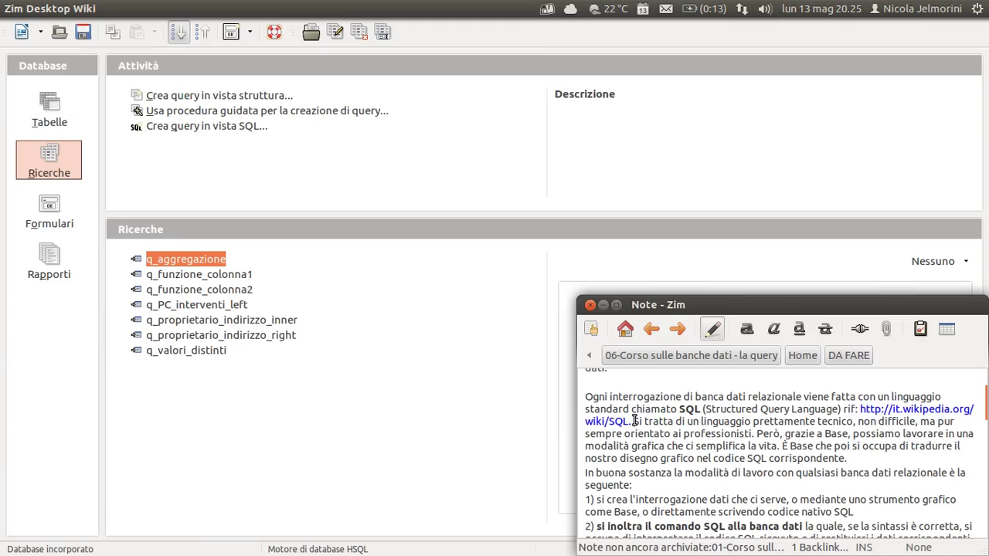
left_click_drag(634, 421, 853, 422)
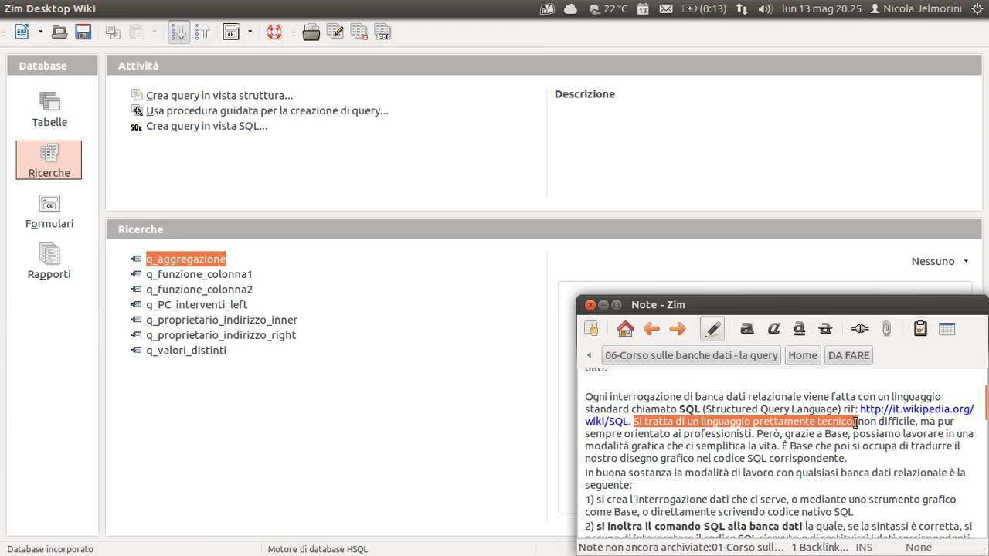
left_click(695, 424)
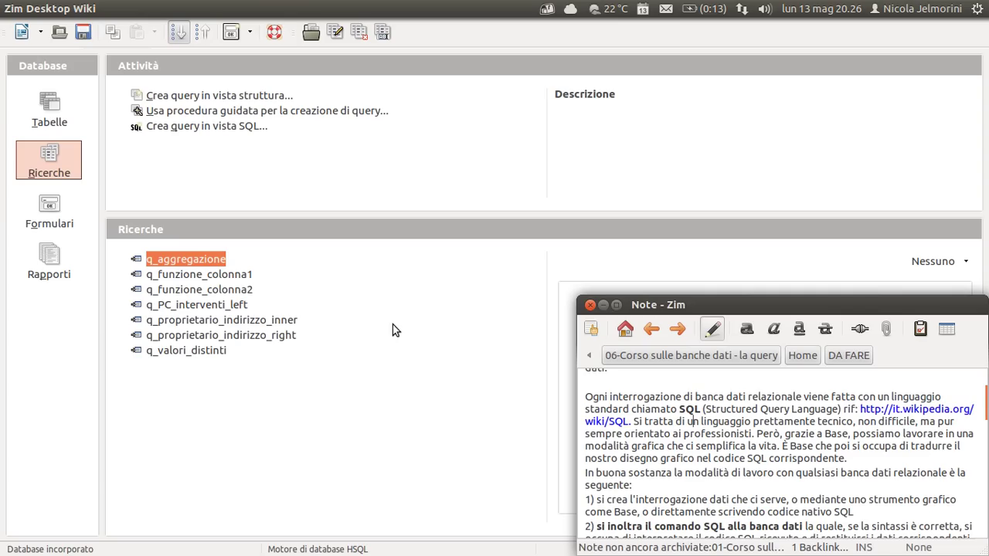
Enlarge the tasks area and review the notes passage on Base translating designs into SQL.
left_click(392, 358)
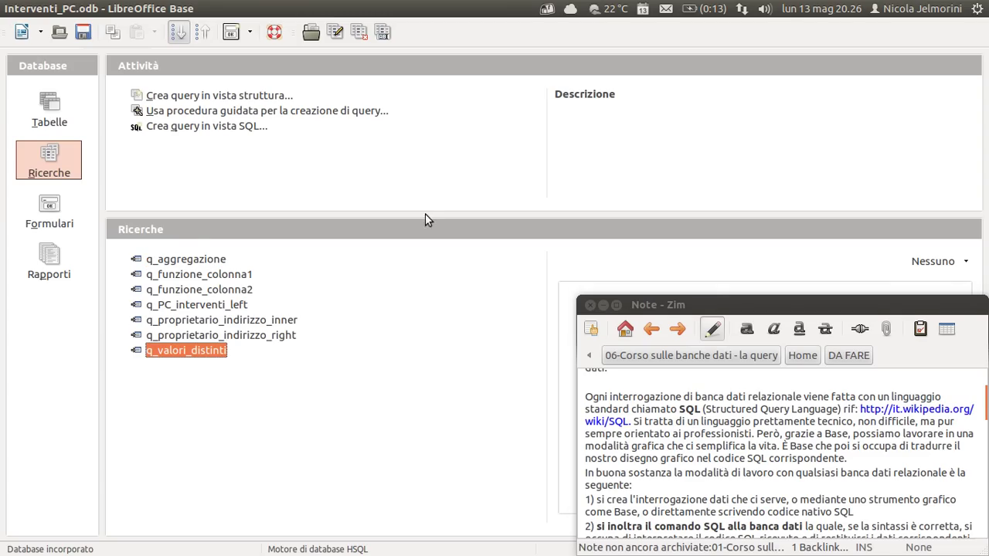
left_click_drag(421, 215, 422, 263)
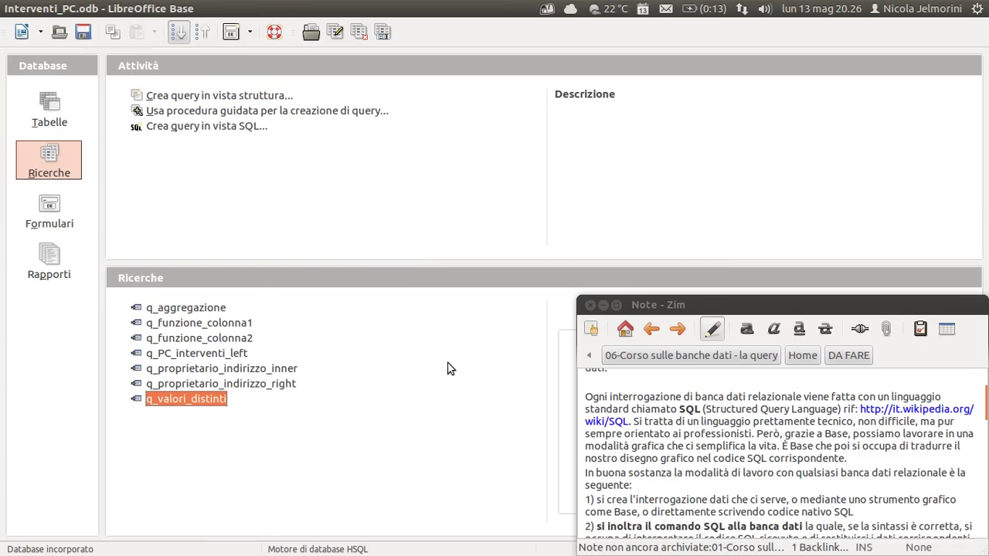
left_click(656, 417)
scroll(656, 417, "down", 1)
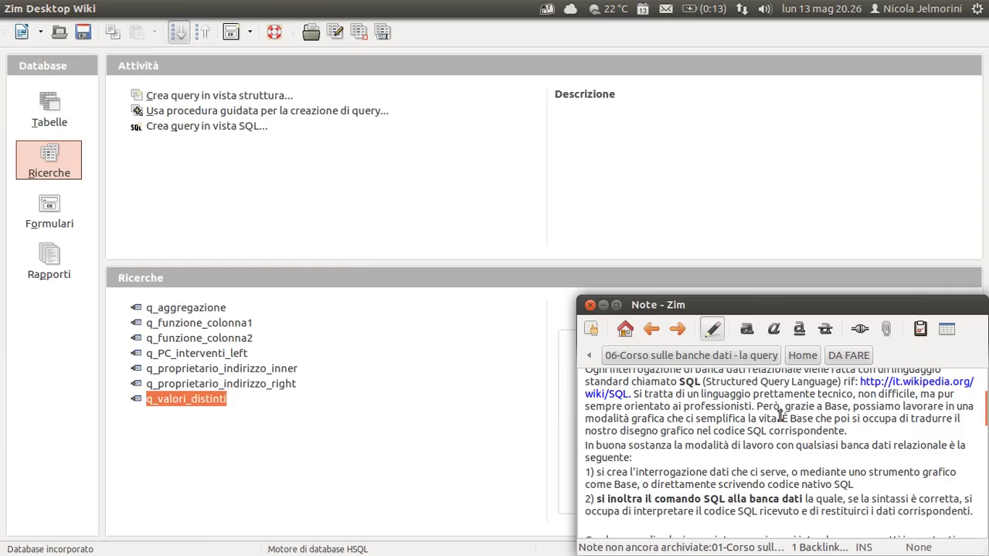
left_click_drag(778, 417, 844, 430)
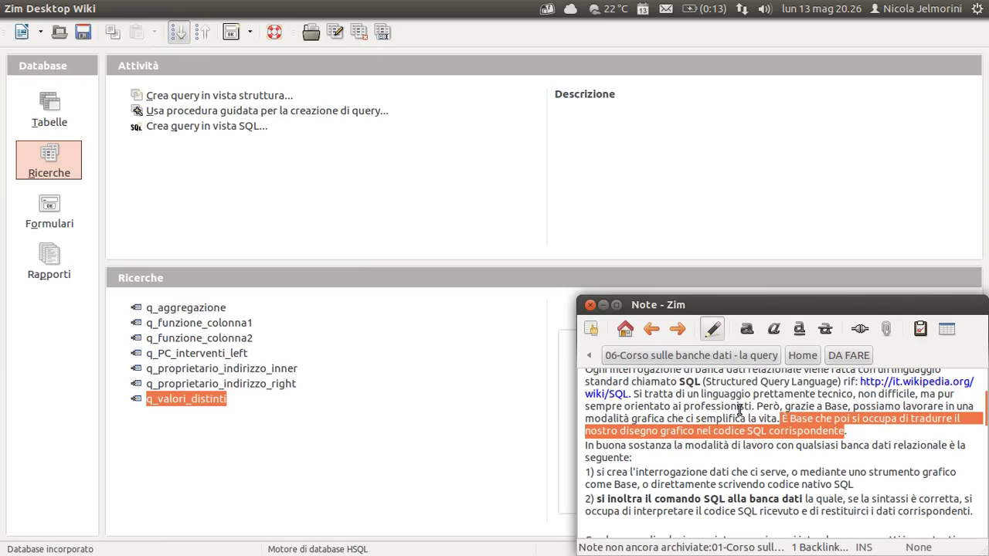
left_click(739, 410)
scroll(739, 411, "up", 1)
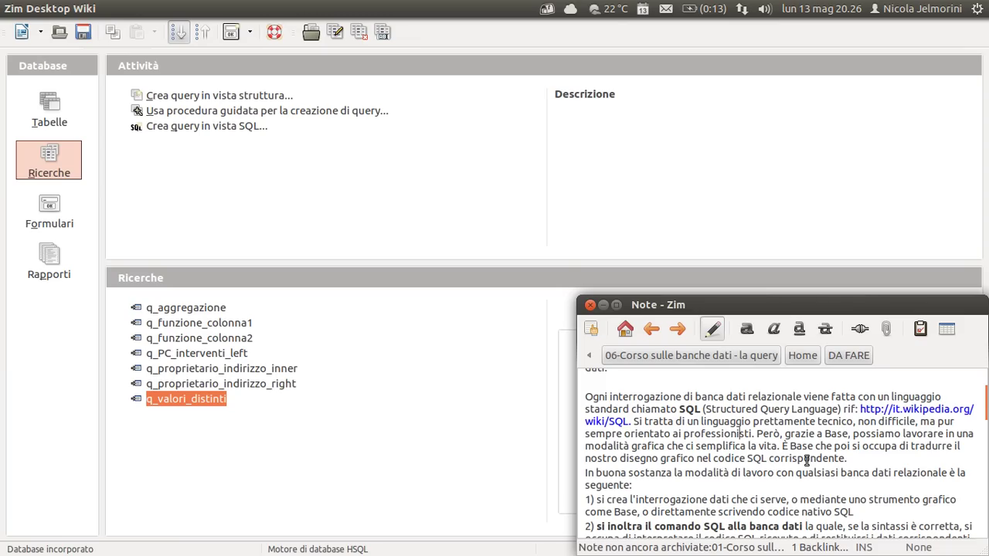
left_click_drag(781, 445, 847, 459)
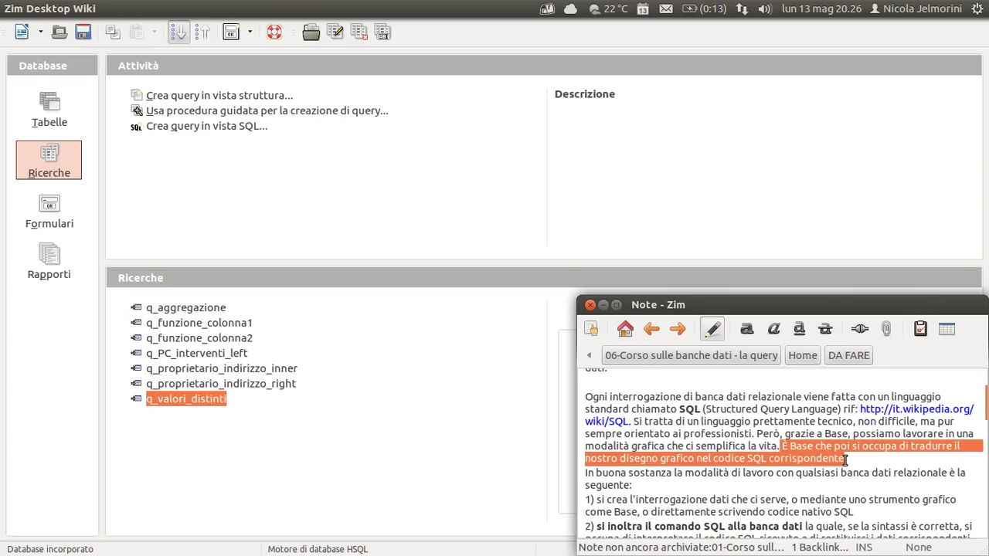
left_click(834, 453)
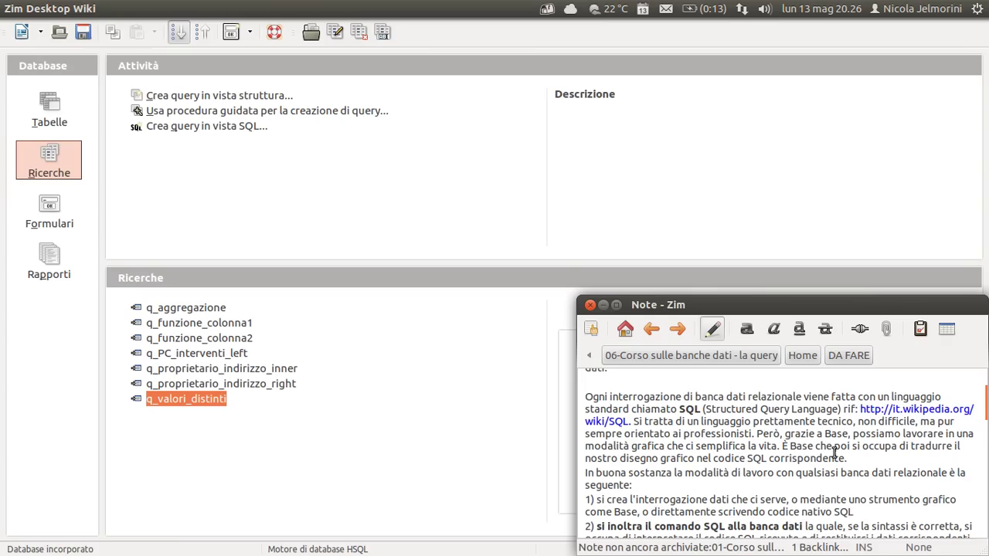
scroll(753, 427, "down", 3)
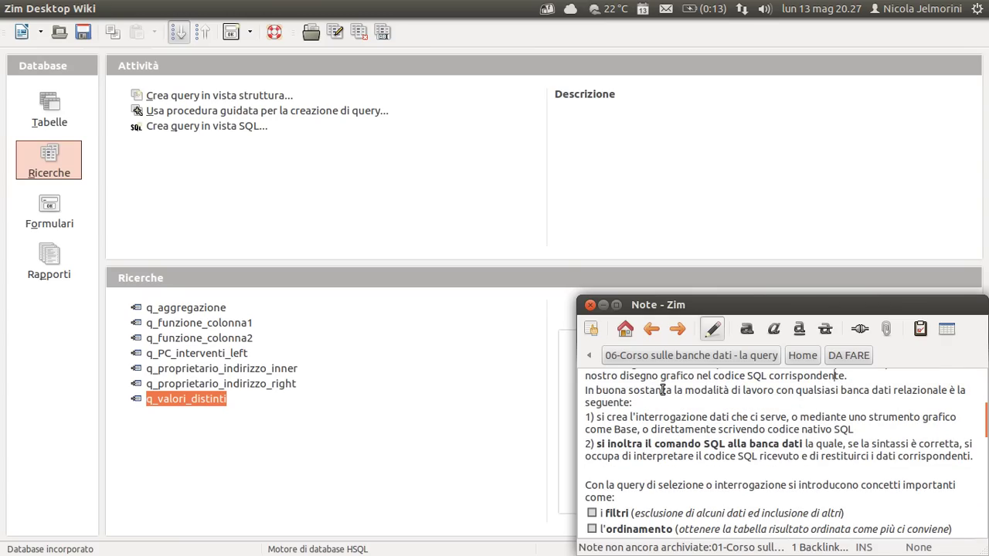
left_click_drag(583, 396, 819, 403)
left_click(778, 396)
Review the notes' steps for creating a query and sending its SQL to the database.
scroll(778, 396, "down", 1)
left_click_drag(596, 393, 636, 403)
left_click(636, 403)
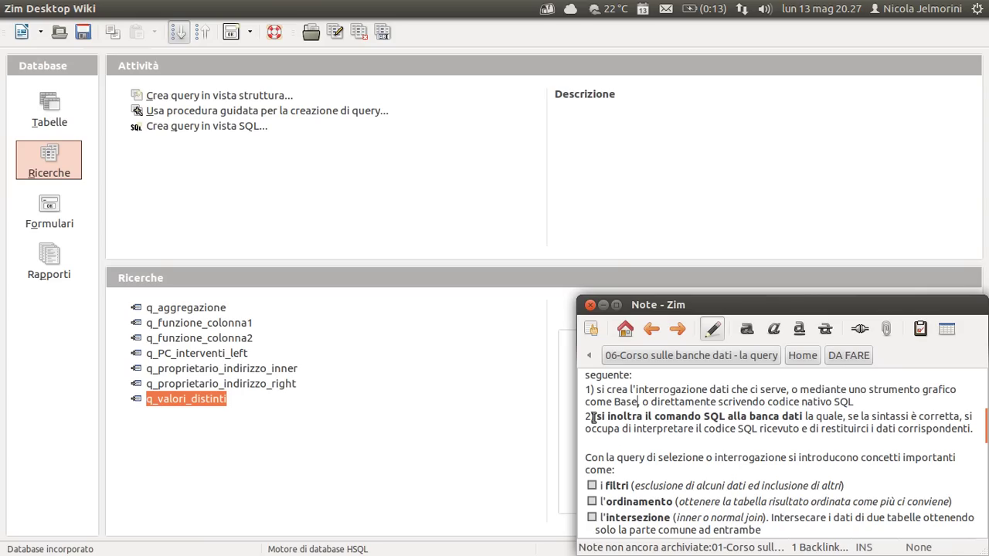
left_click_drag(595, 417, 946, 407)
left_click_drag(949, 417, 825, 427)
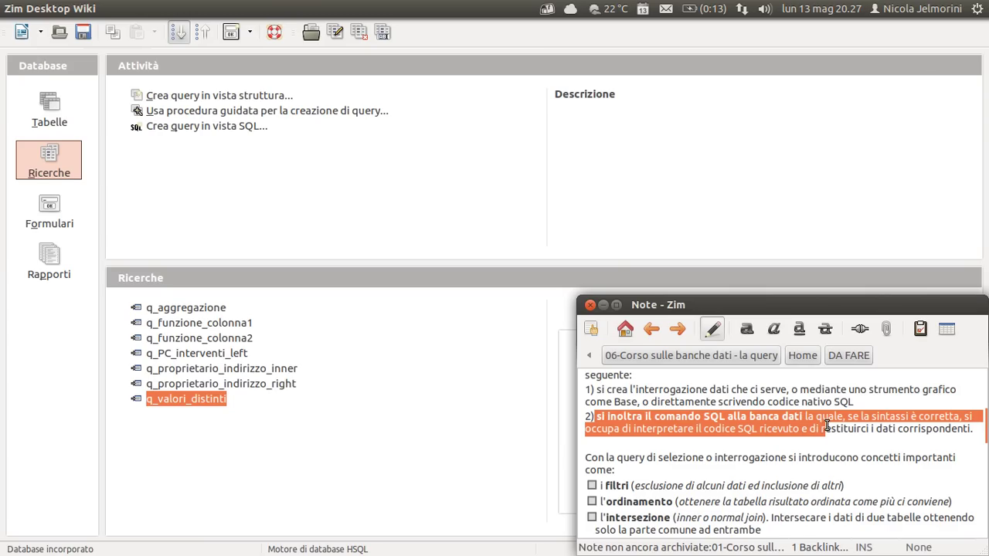
left_click(859, 424)
left_click_drag(965, 427, 622, 411)
left_click(622, 410)
scroll(623, 410, "down", 2)
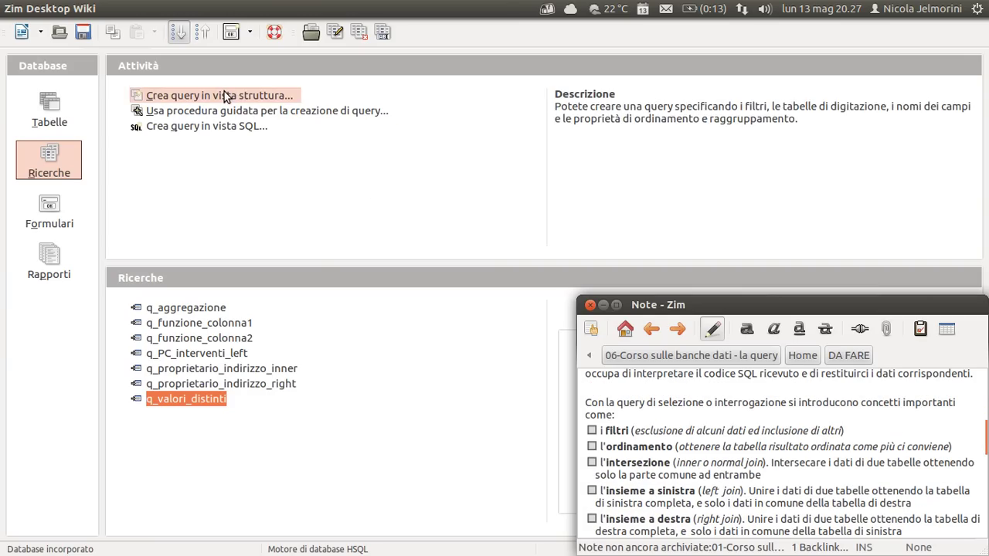
scroll(609, 388, "down", 1)
scroll(608, 389, "down", 3)
scroll(619, 410, "up", 5)
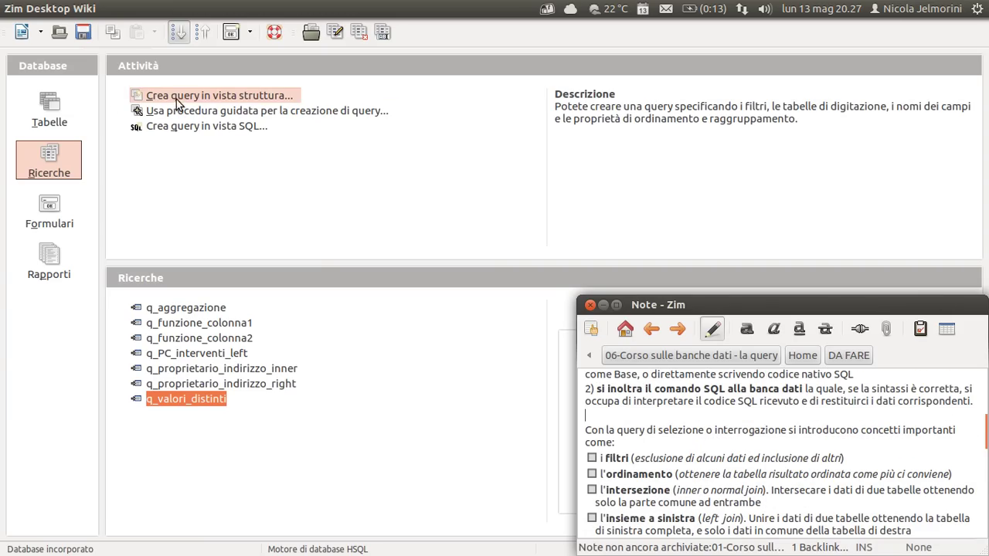
Start a new query in design view and position its window and the add-table dialog.
left_click(232, 96)
left_click_drag(537, 38, 449, 38)
left_click_drag(476, 155, 436, 131)
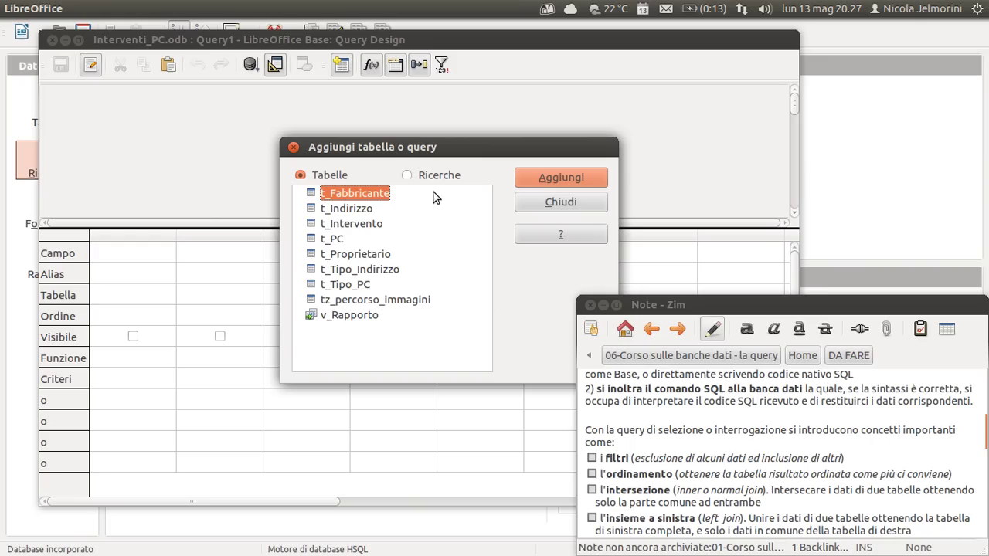
left_click(408, 176)
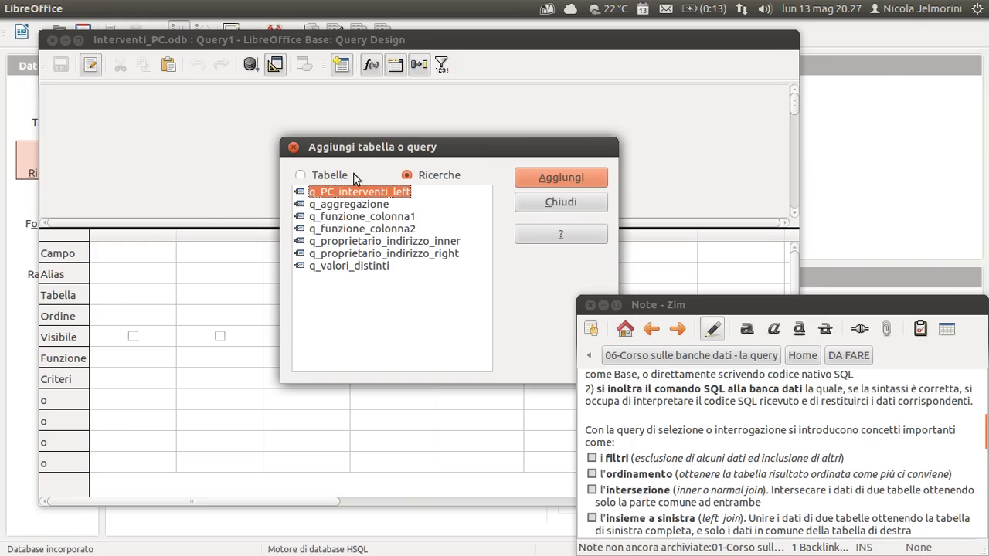
left_click(300, 176)
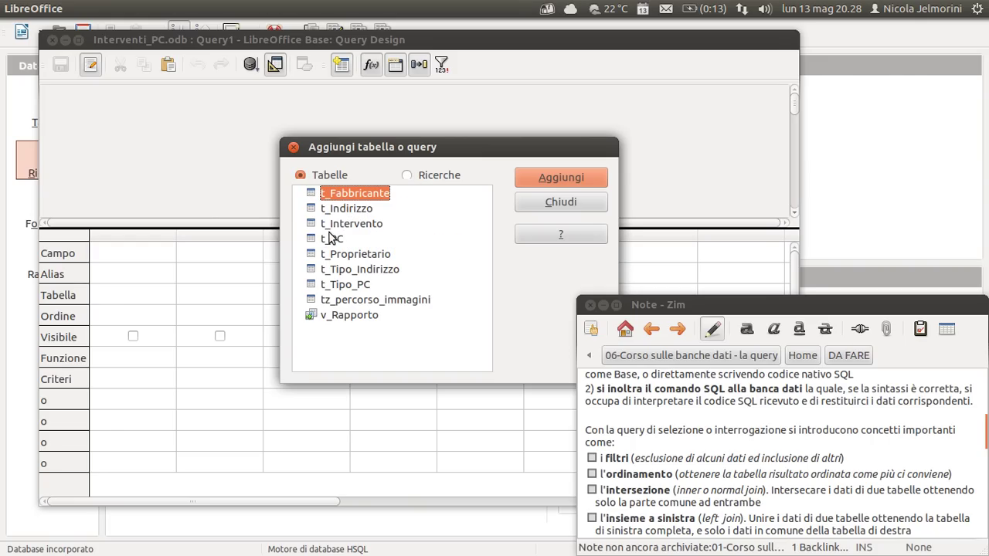
left_click(318, 210)
left_click(315, 196)
left_click(331, 211)
left_click(333, 196)
left_click(336, 224)
left_click(338, 239)
left_click(340, 255)
left_click(407, 176)
left_click(324, 205)
left_click(324, 193)
left_click(326, 177)
left_click(408, 176)
left_click(336, 229)
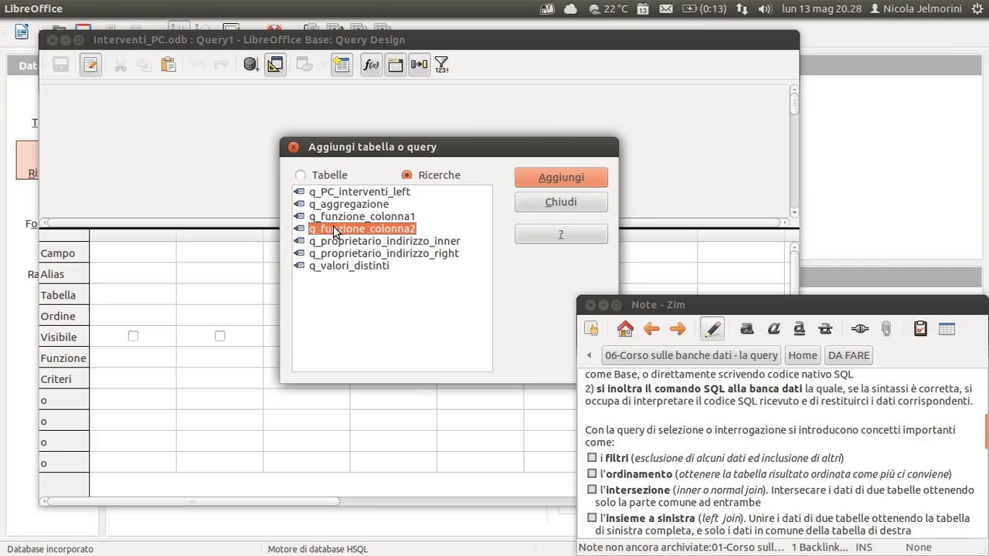
left_click(335, 194)
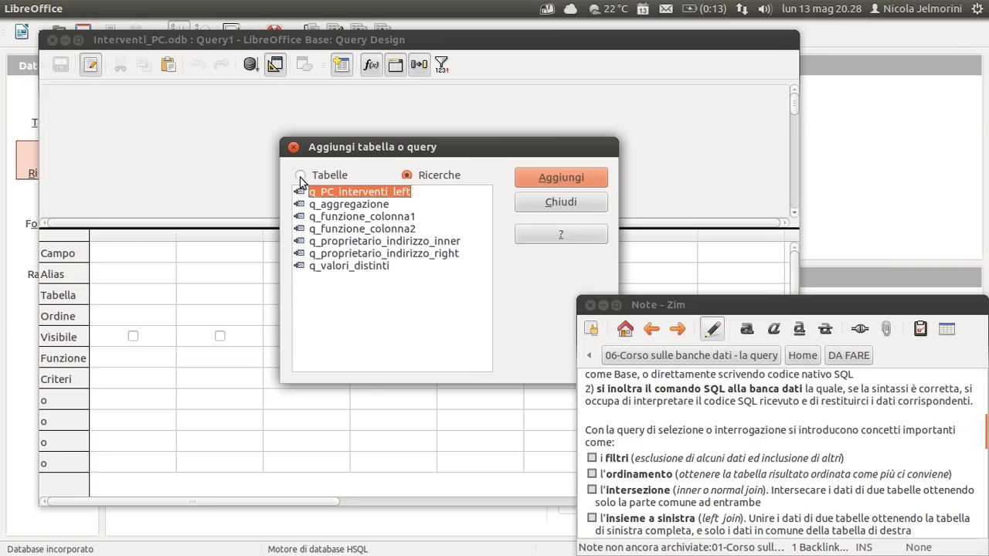
left_click(301, 176)
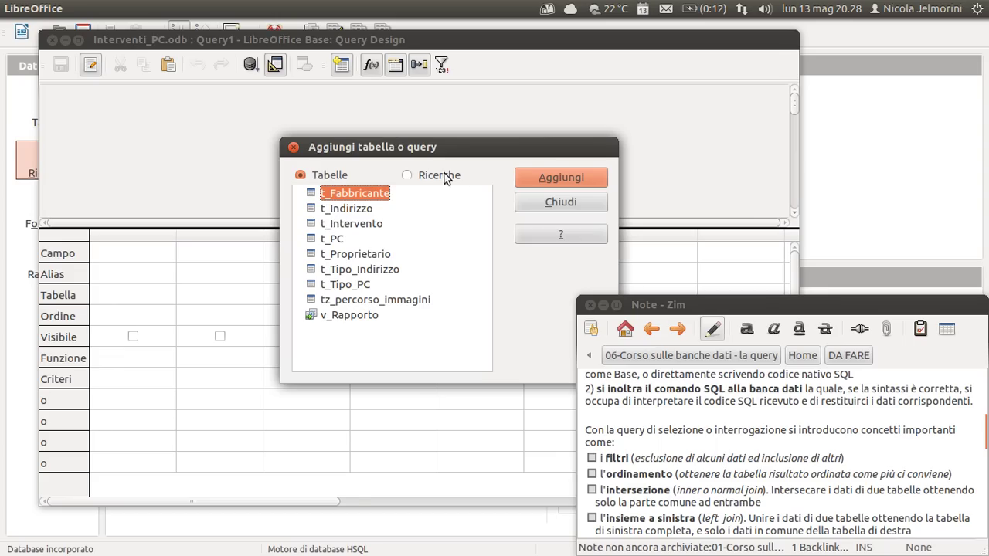
left_click(413, 179)
left_click(325, 176)
Position the add-table dialog and add t_Fabbricante to the query design.
left_click_drag(457, 141, 395, 179)
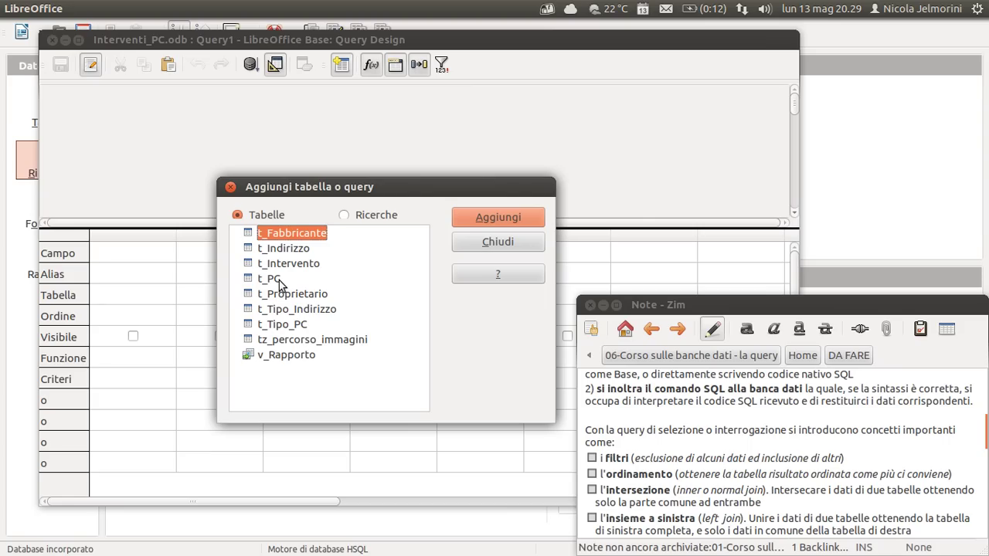
left_click_drag(340, 190, 352, 195)
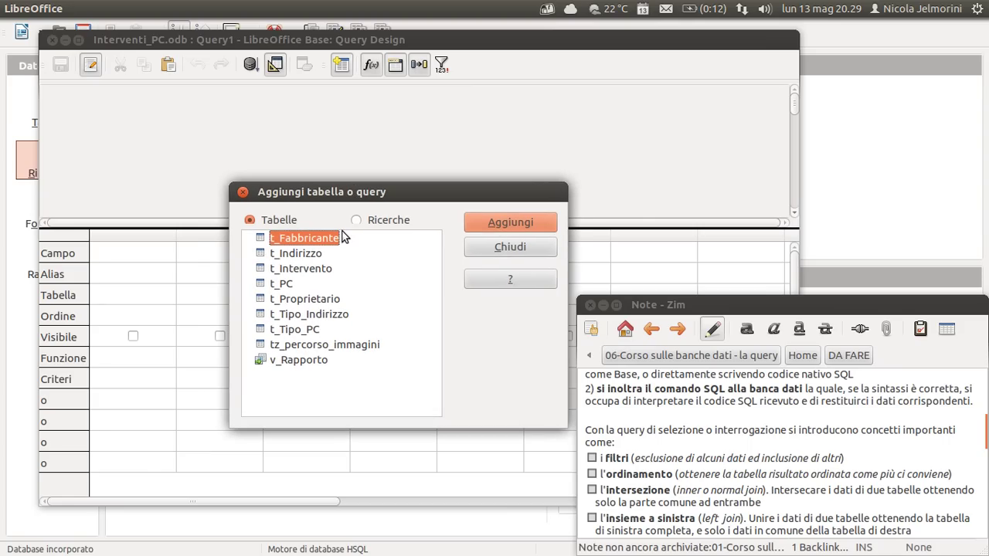
left_click(357, 220)
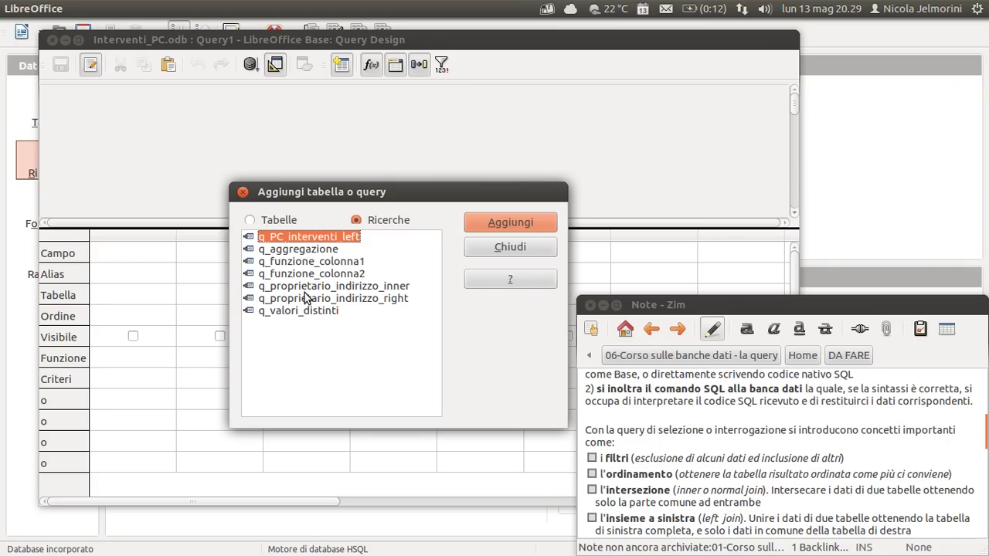
left_click(250, 221)
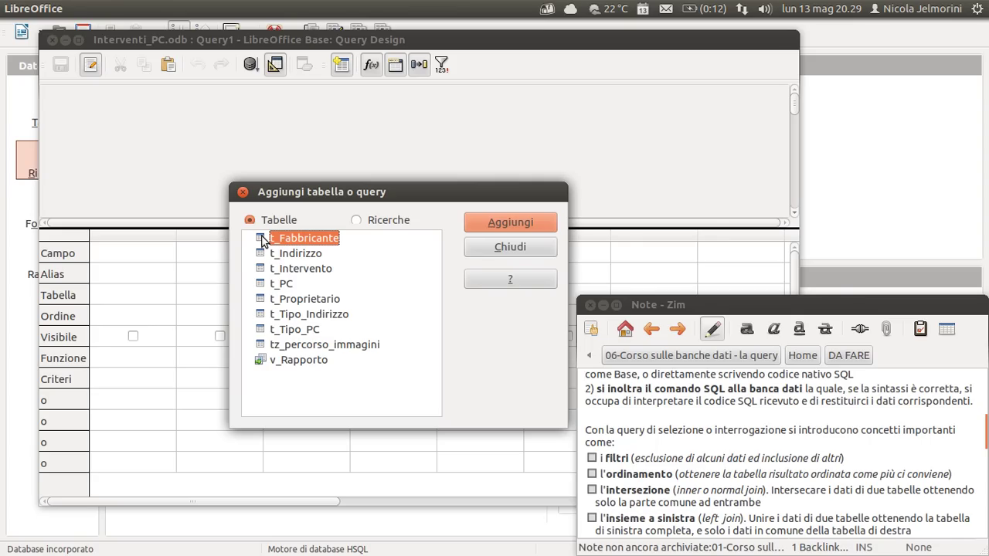
left_click(506, 223)
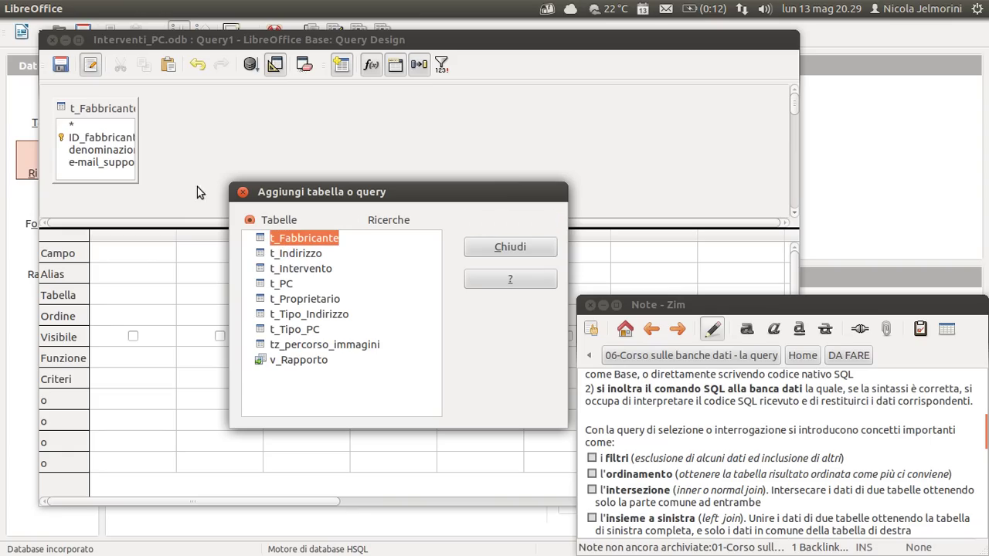
Lengthen the t_Fabbricante box, add t_PC, close the dialog and enlarge the table area.
left_click(91, 122)
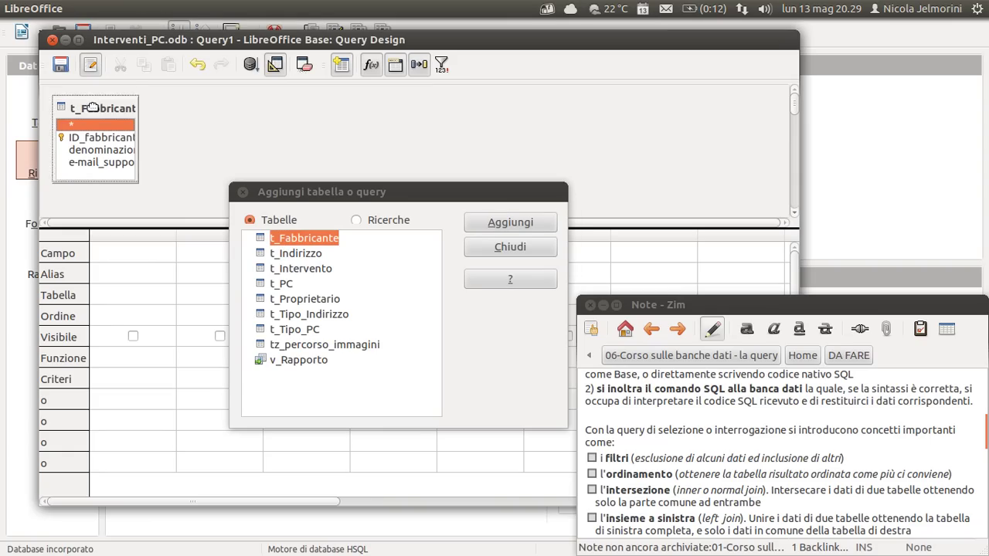
left_click_drag(138, 180, 199, 167)
left_click_drag(428, 192, 524, 154)
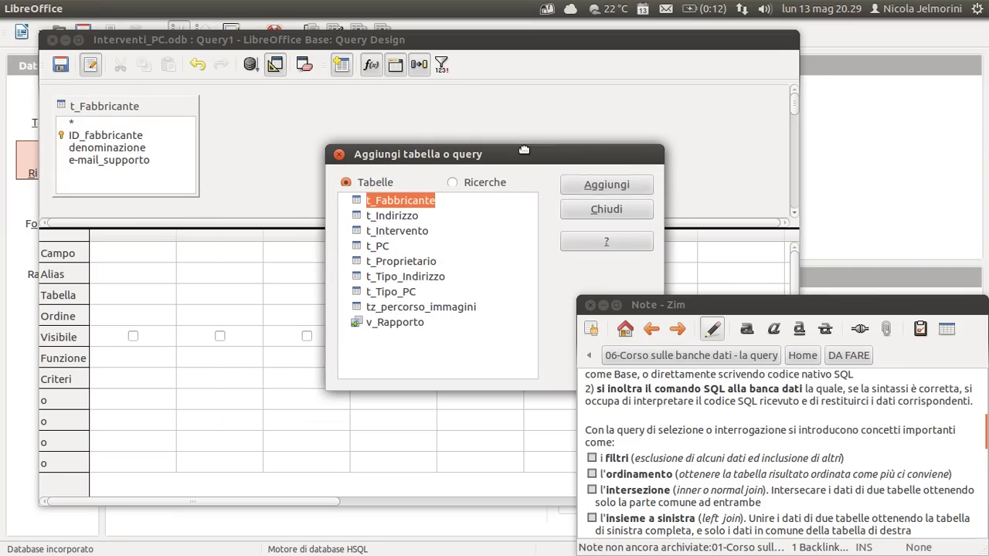
left_click(376, 246)
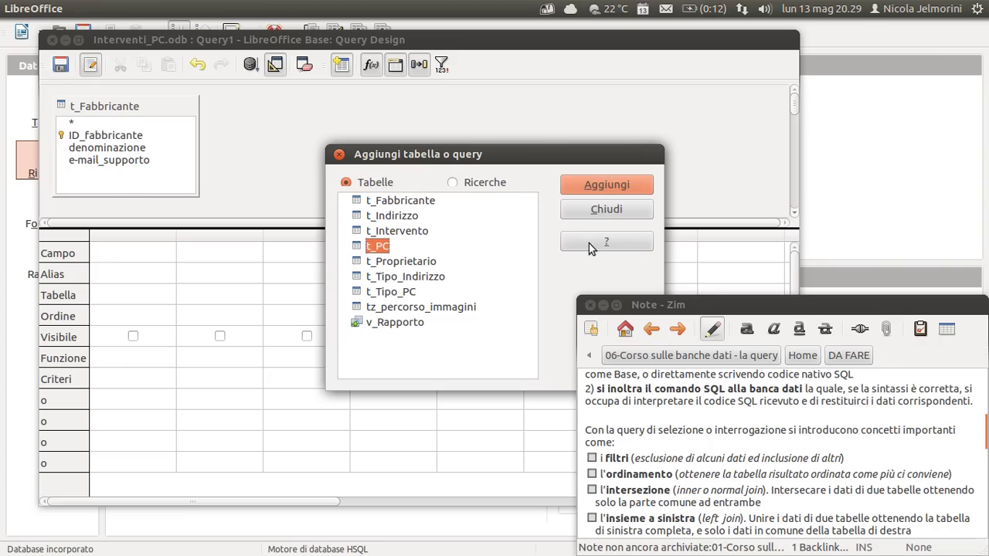
left_click(601, 184)
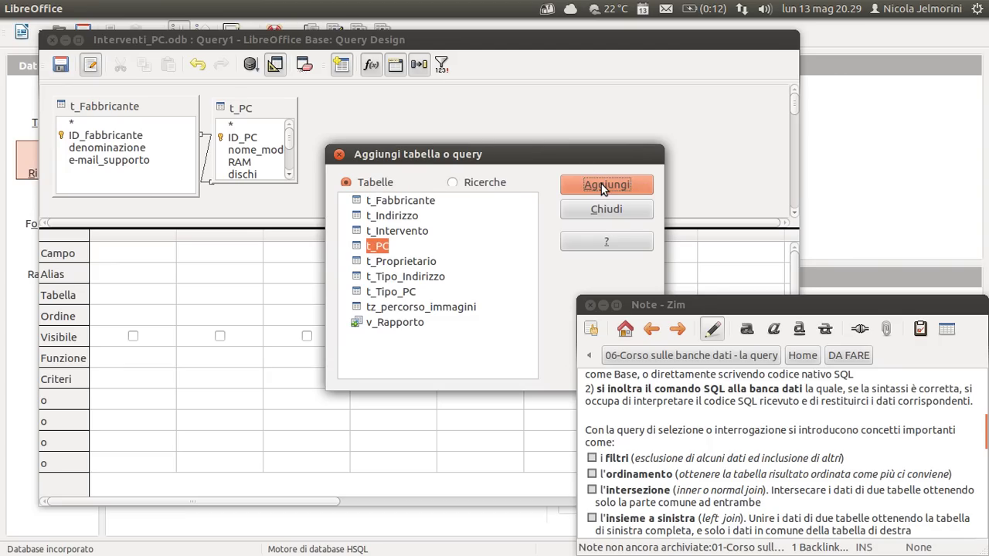
left_click(607, 210)
left_click_drag(341, 229, 338, 292)
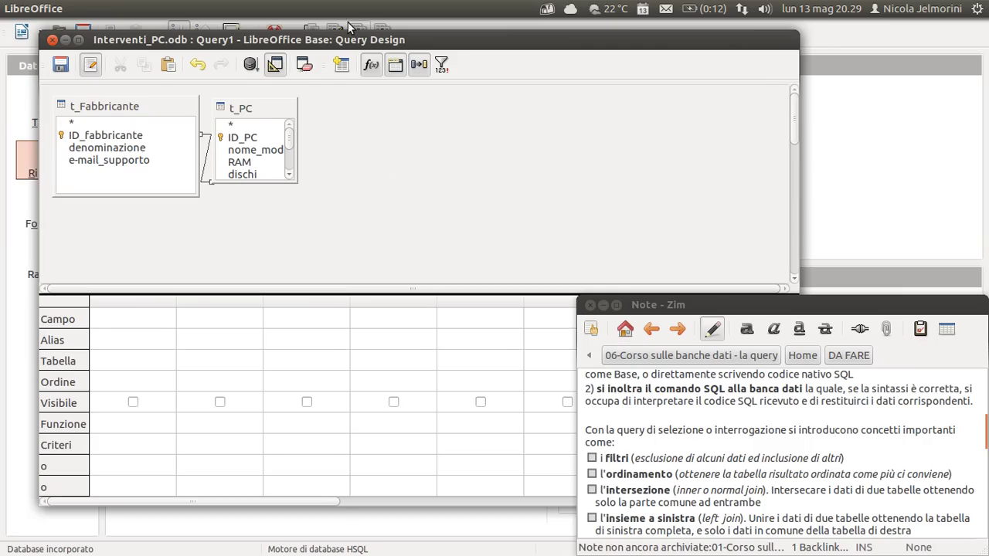
Narrow t_Fabbricante and enlarge t_PC so all its fields through ID_fabbricante show.
left_click_drag(354, 41, 327, 29)
left_click_drag(224, 109, 261, 106)
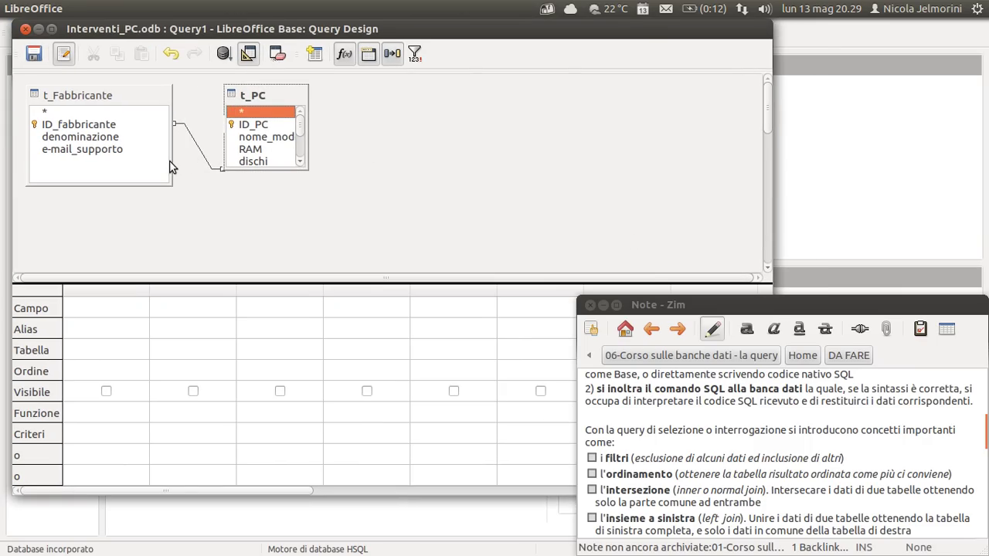
left_click_drag(173, 161, 153, 161)
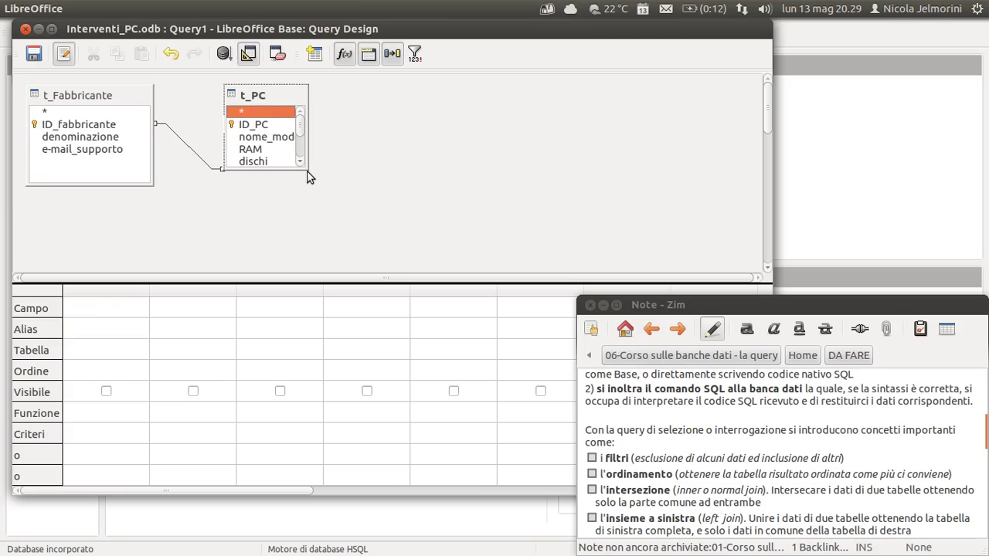
left_click_drag(307, 169, 370, 267)
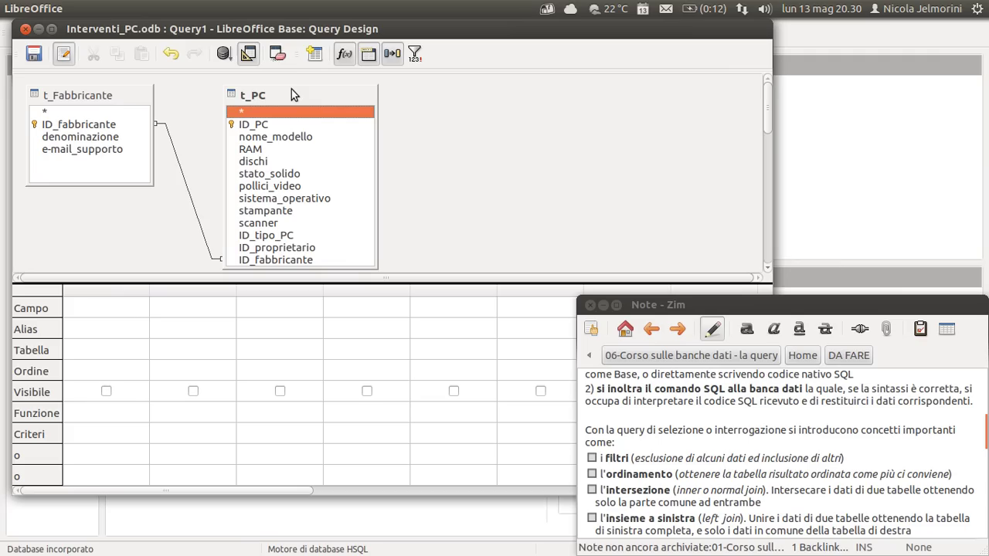
left_click_drag(292, 85, 292, 78)
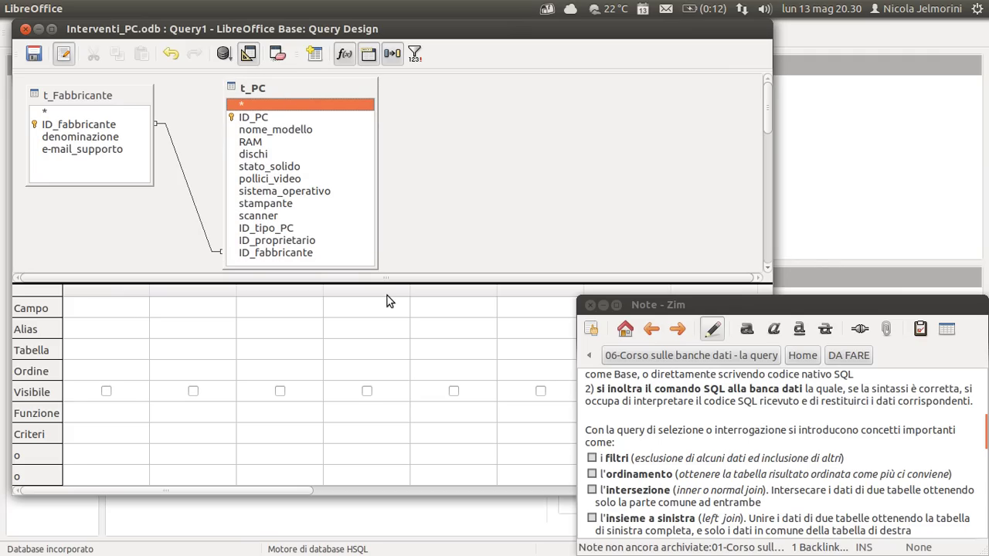
left_click_drag(386, 284, 393, 330)
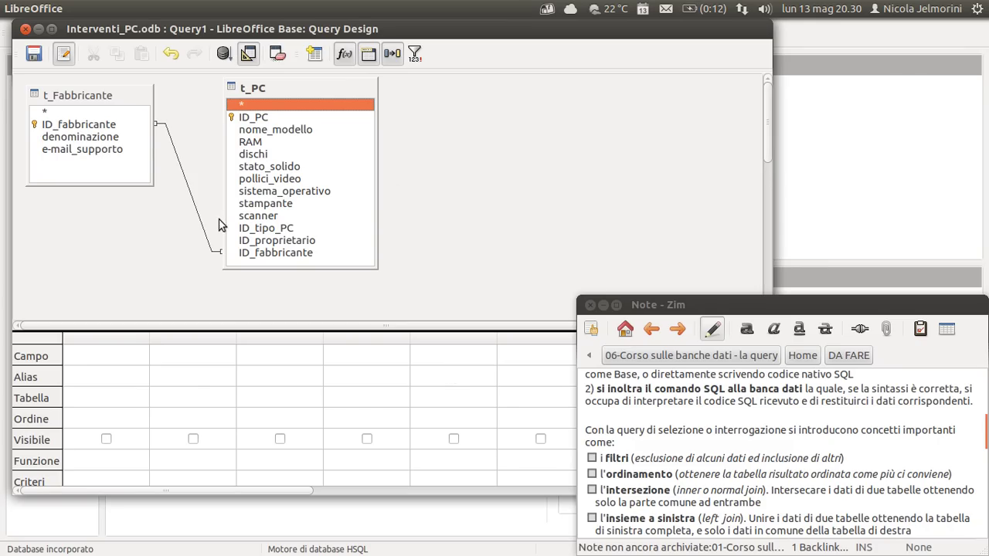
left_click(65, 128)
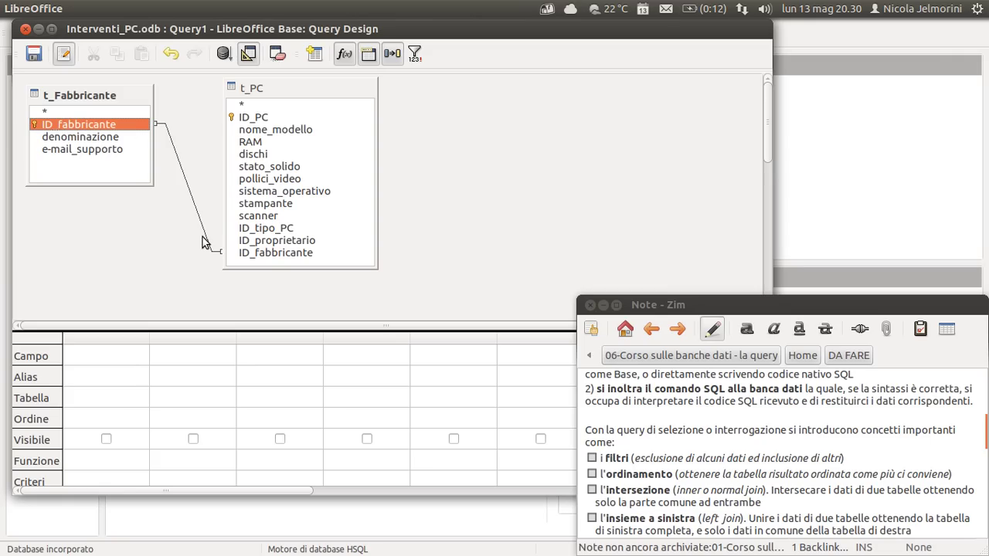
left_click(268, 255)
left_click(63, 131)
left_click(276, 91)
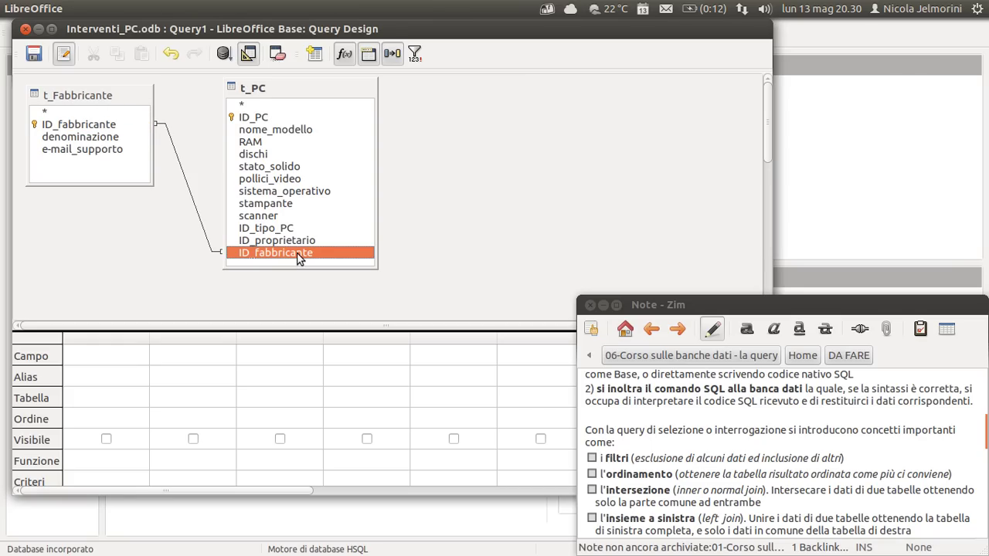
left_click(185, 176)
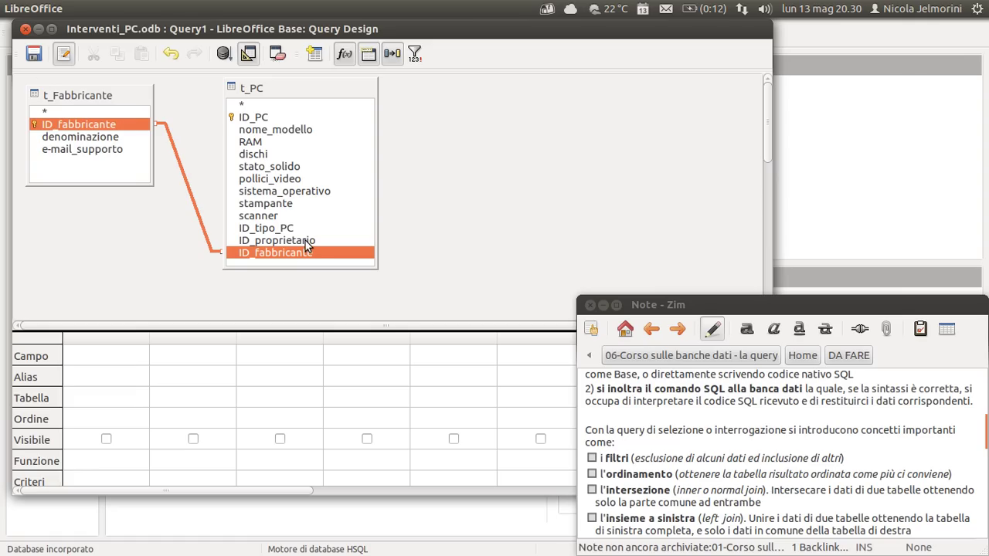
left_click(140, 251)
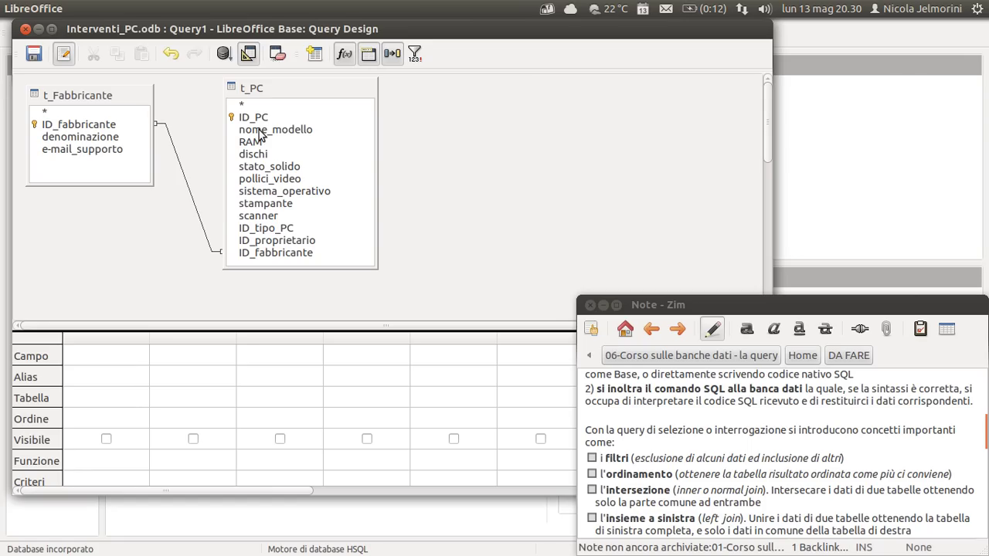
left_click(260, 131)
left_click_drag(259, 154, 276, 130)
left_click(386, 133)
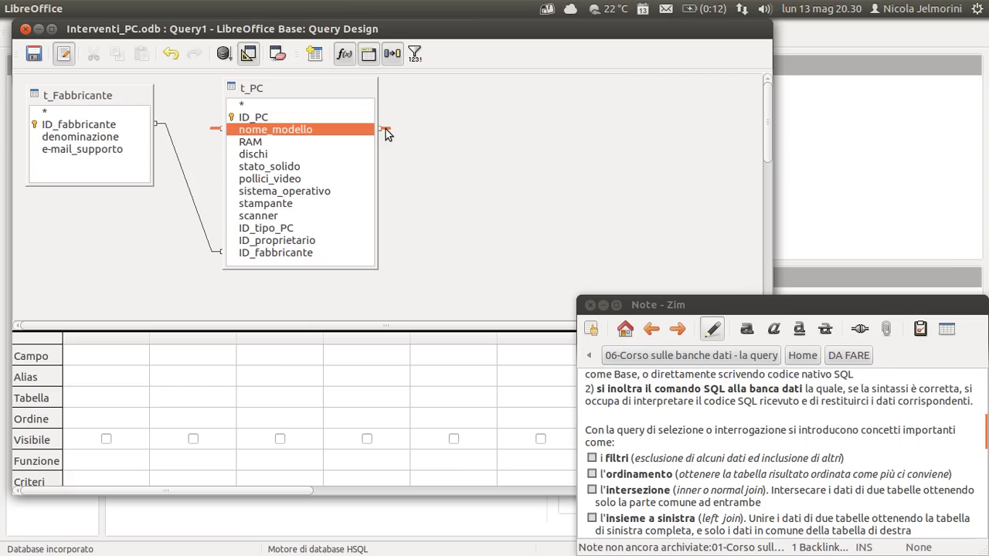
left_click(385, 129)
left_click(259, 132)
Place nome_modello and denominazione in the first two grid columns, then resize the design window.
left_click_drag(288, 136, 111, 353)
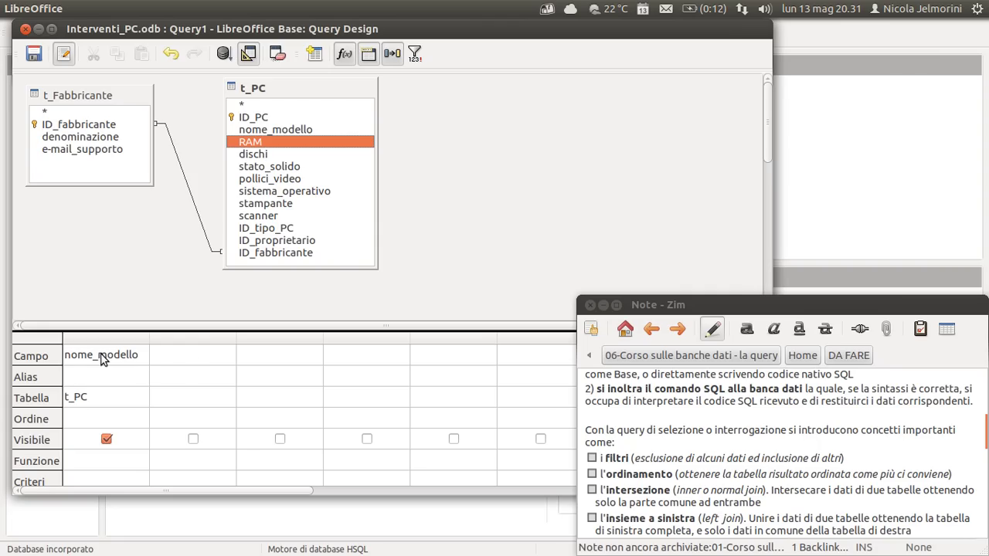
left_click(53, 357)
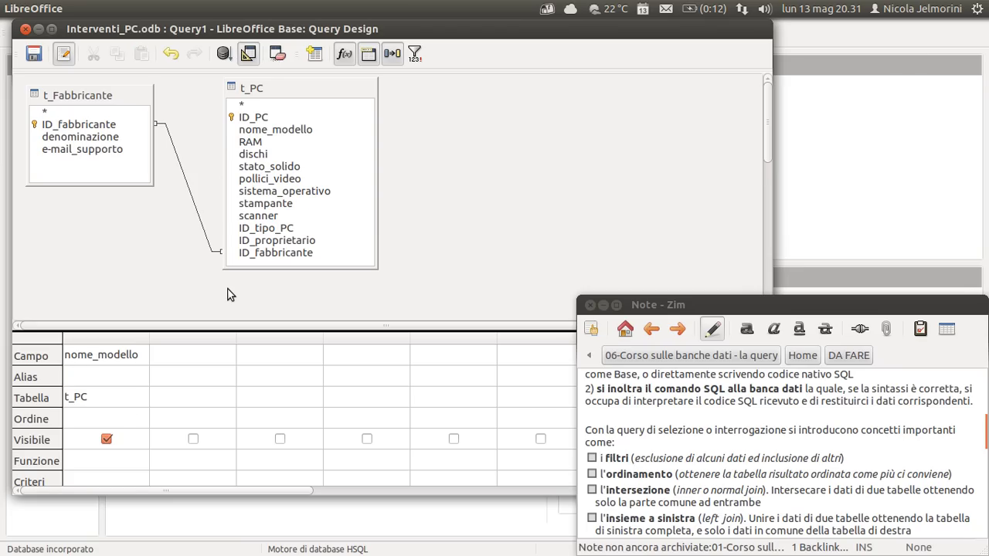
left_click(75, 143)
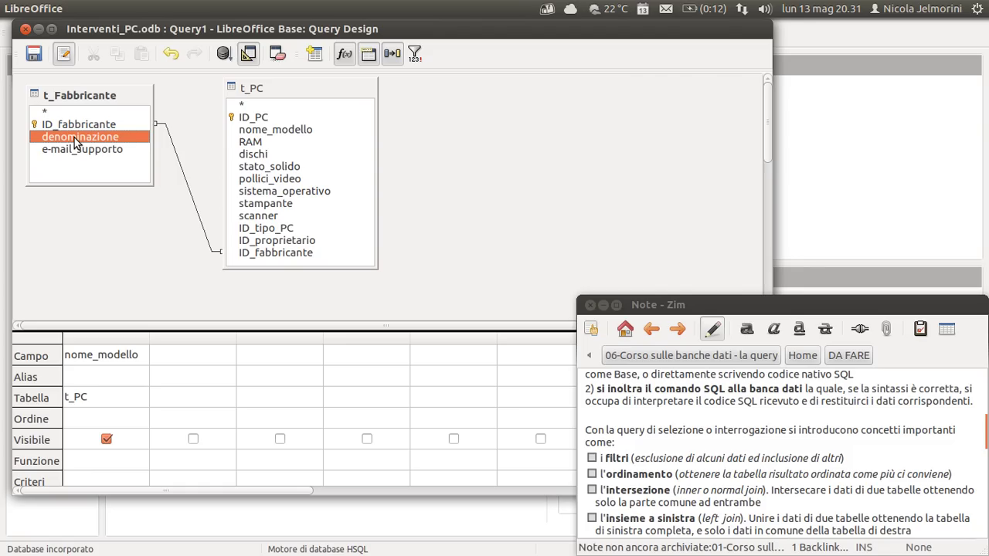
left_click_drag(75, 143, 194, 355)
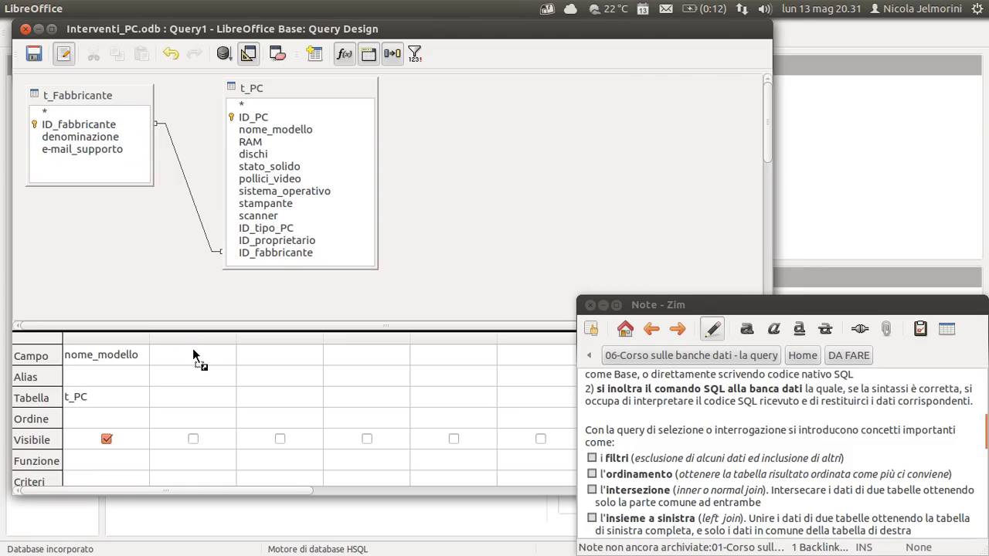
left_click_drag(194, 354, 195, 354)
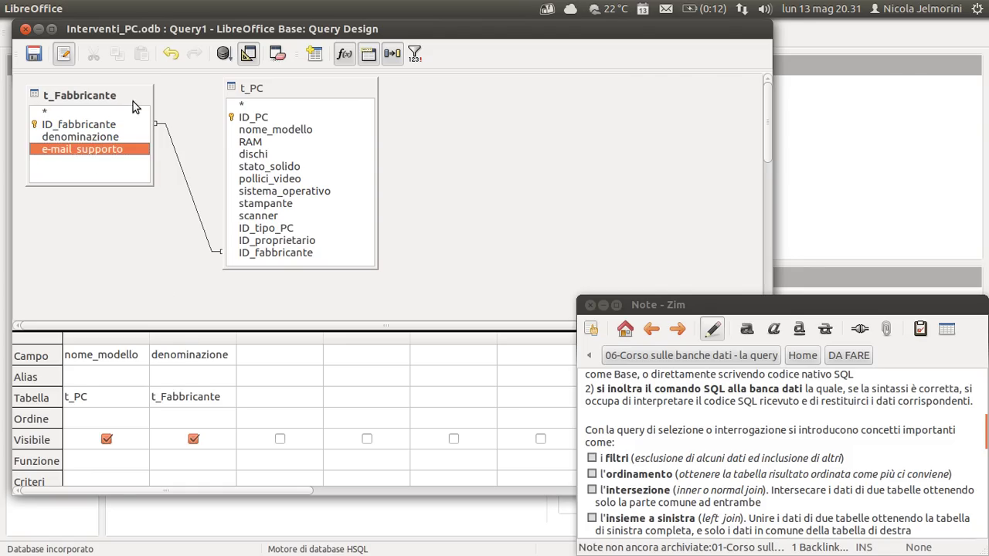
left_click(78, 139)
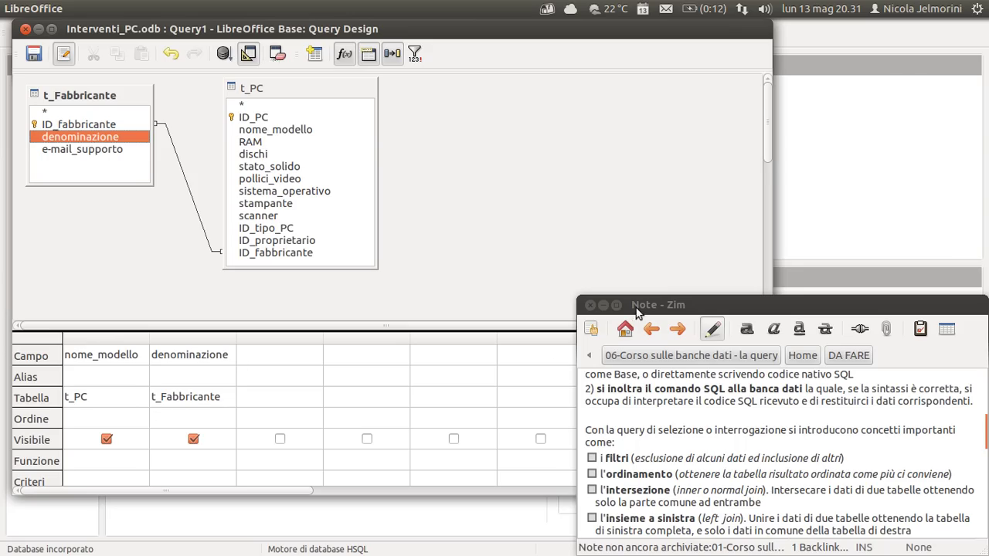
left_click_drag(767, 166, 538, 167)
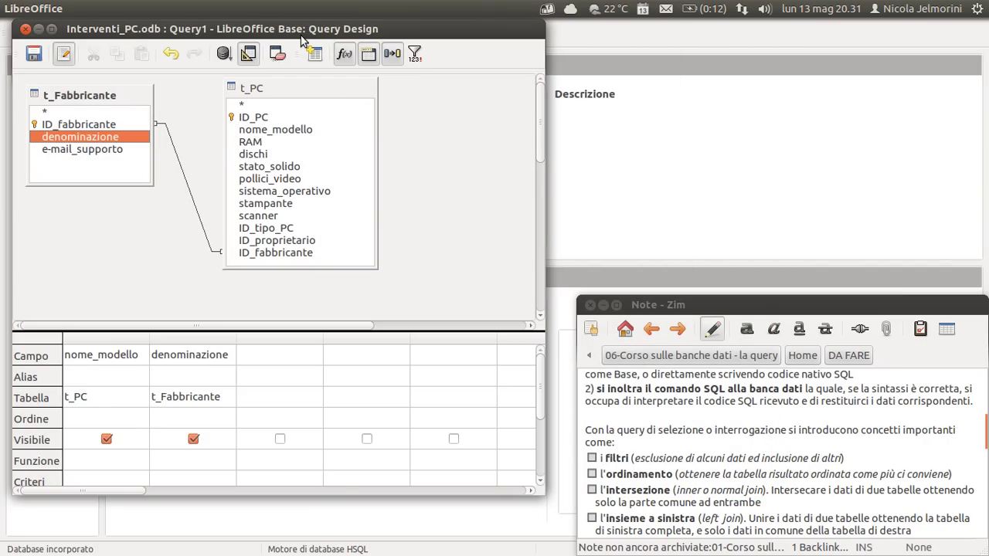
left_click_drag(361, 493, 317, 548)
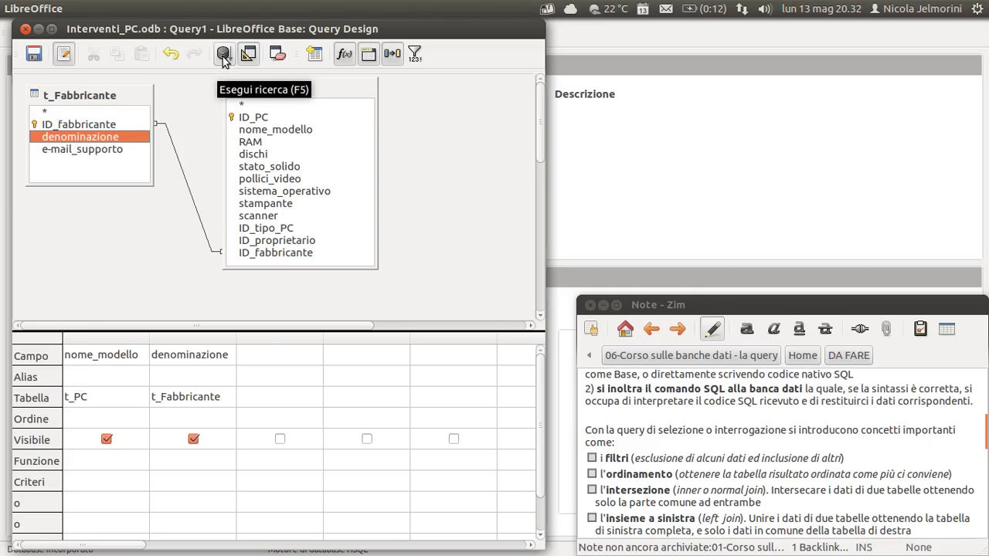
Run the query to list 11 PC models with their manufacturers, and enlarge the results pane.
left_click(223, 56)
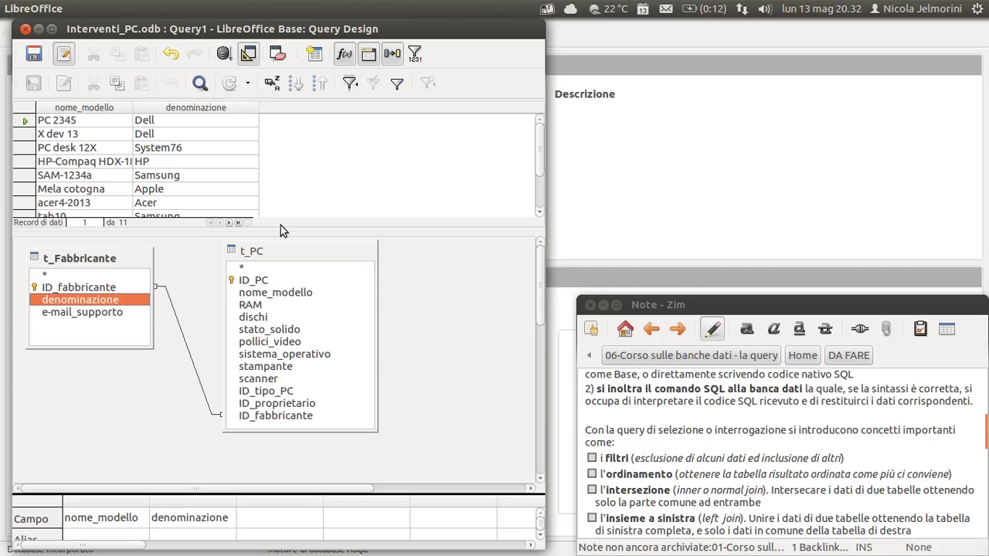
left_click_drag(282, 231, 282, 263)
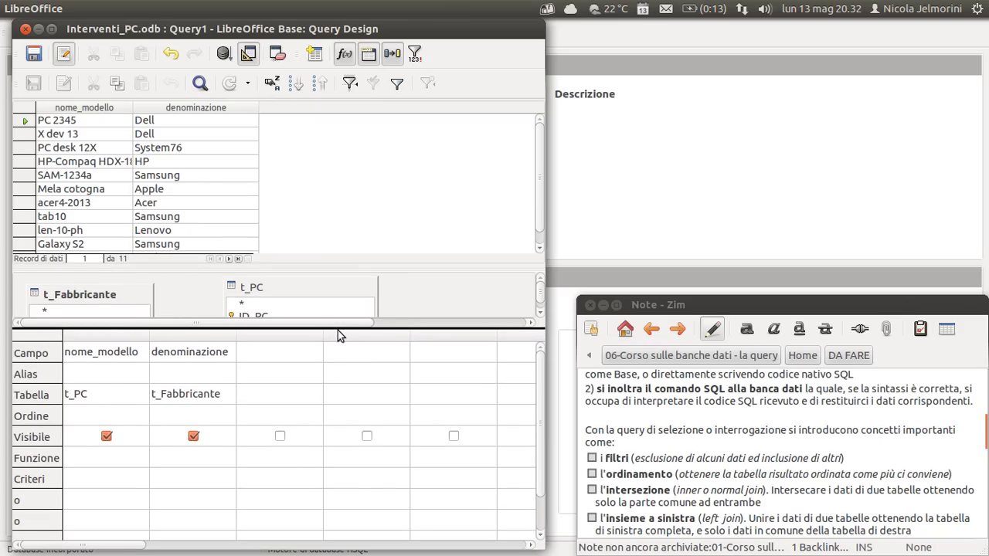
left_click_drag(338, 329, 328, 423)
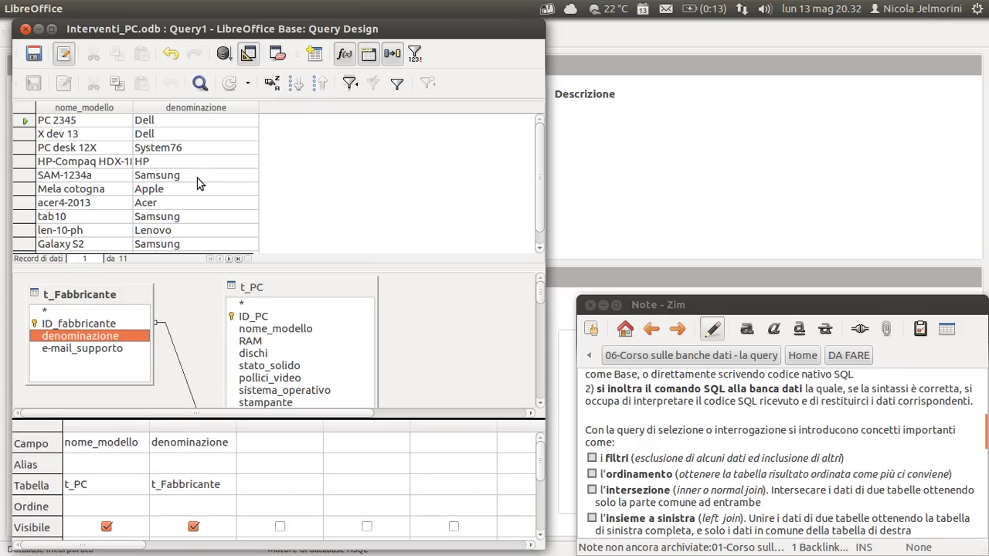
left_click(255, 340)
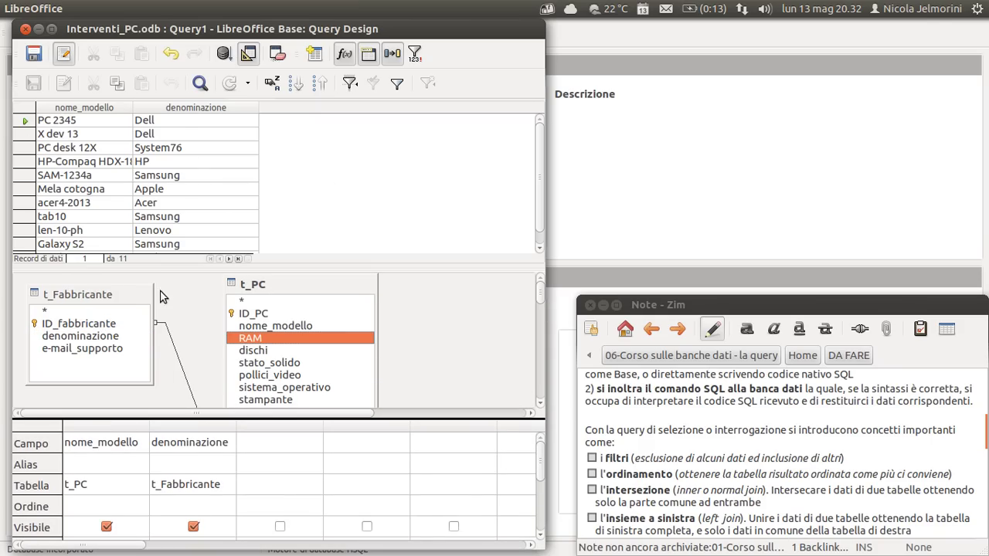
left_click(92, 295)
left_click(279, 284)
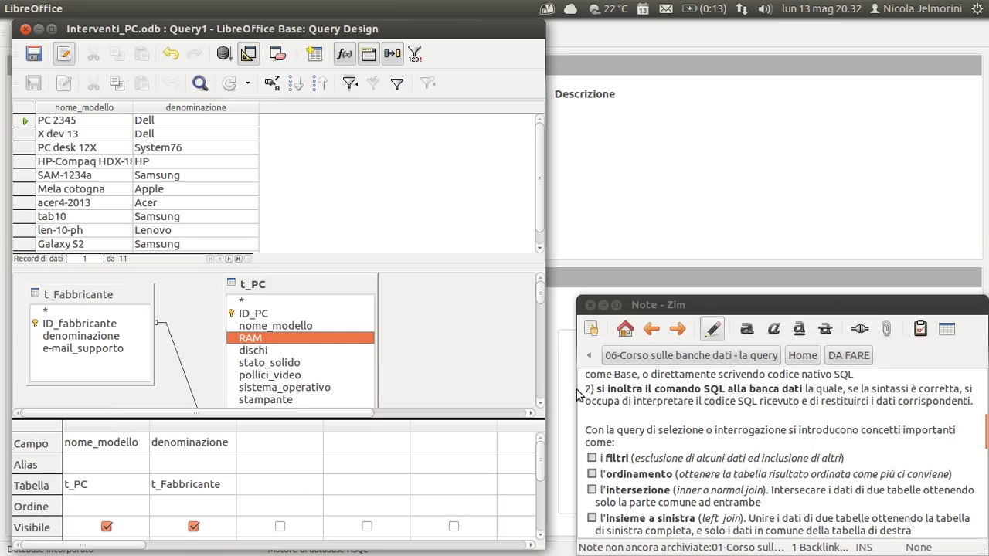
left_click(640, 389)
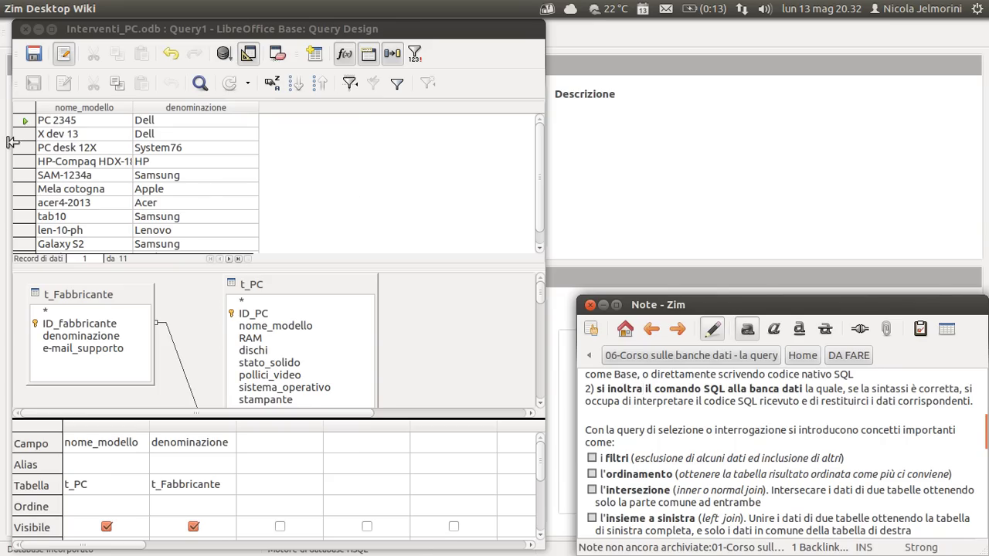
Select the first result record and the join line between t_PC and t_Fabbricante.
left_click(23, 121)
scroll(77, 170, "down", 1)
scroll(85, 178, "up", 1)
scroll(162, 154, "down", 1)
scroll(162, 149, "up", 1)
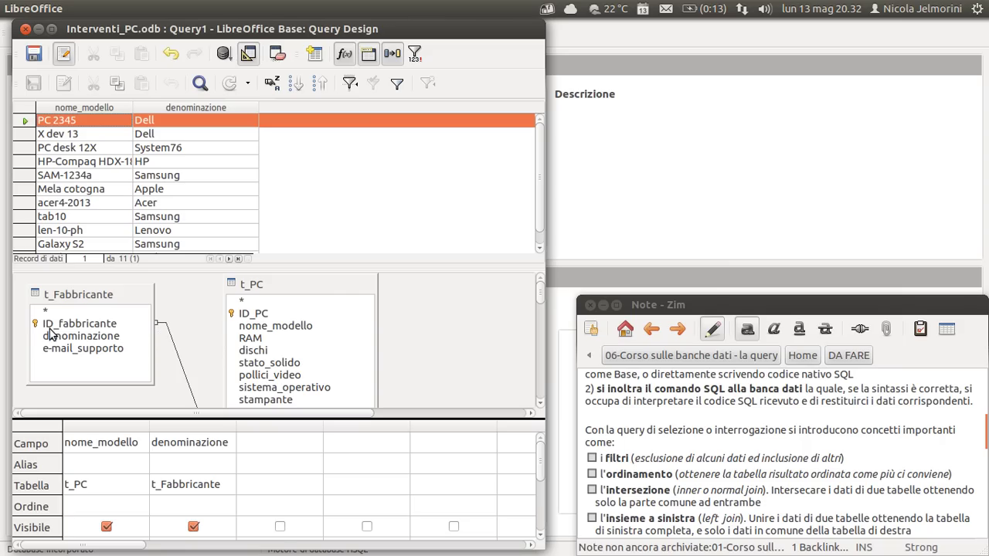
left_click(179, 365)
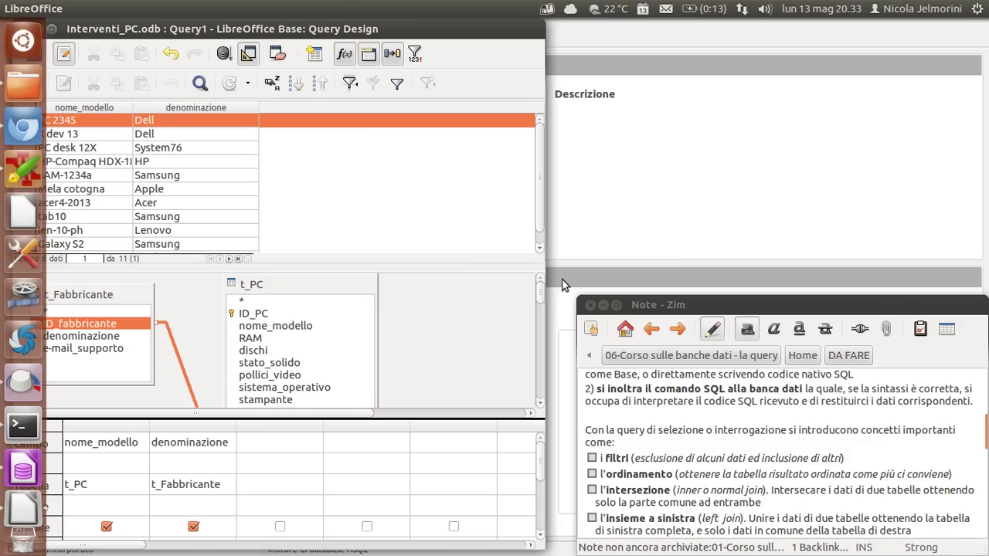
left_click_drag(540, 290, 541, 295)
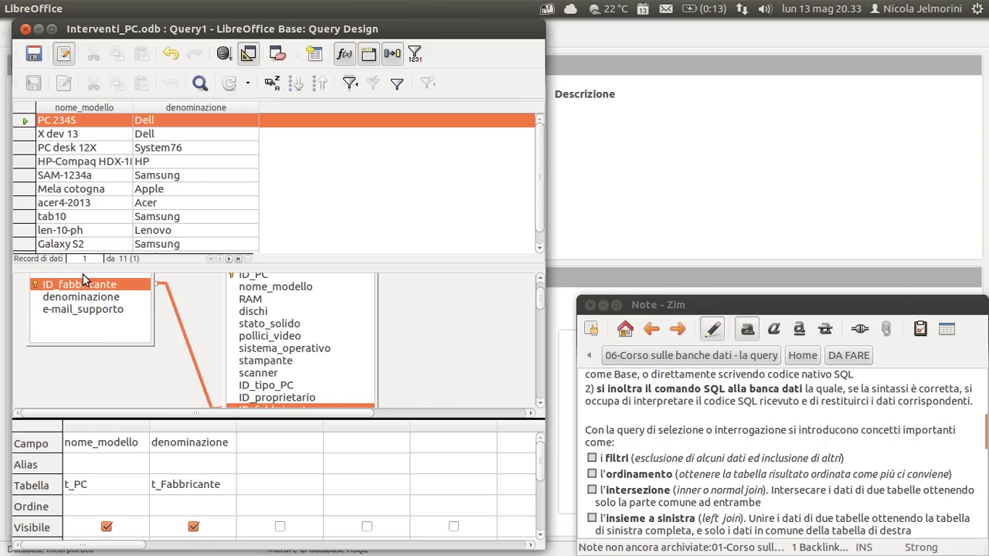
left_click_drag(542, 298, 544, 291)
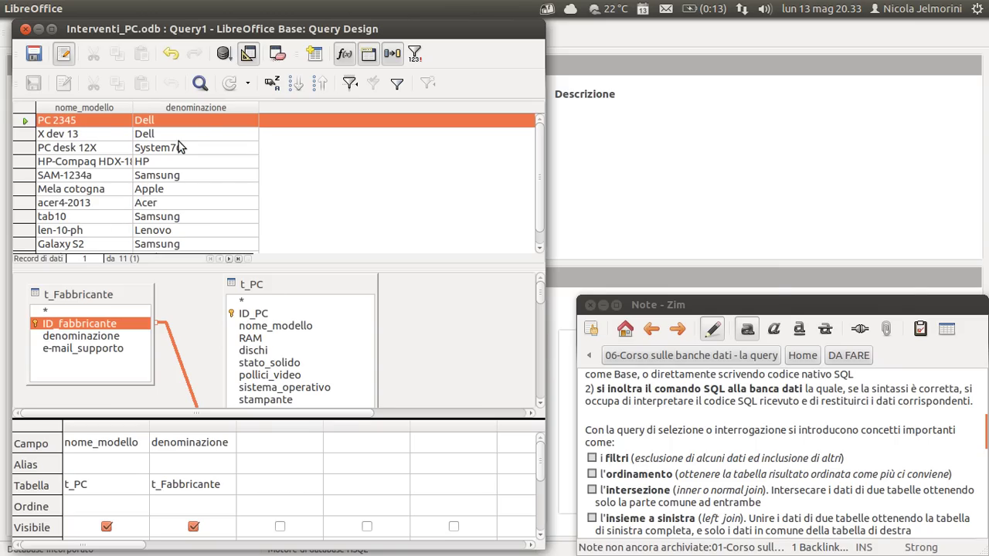
Step through PC desk 12X, HP-Compaq and SAM-1234a down to the last record, i-Pad mini.
left_click(68, 145)
left_click(16, 164)
left_click(19, 175)
scroll(159, 224, "down", 1)
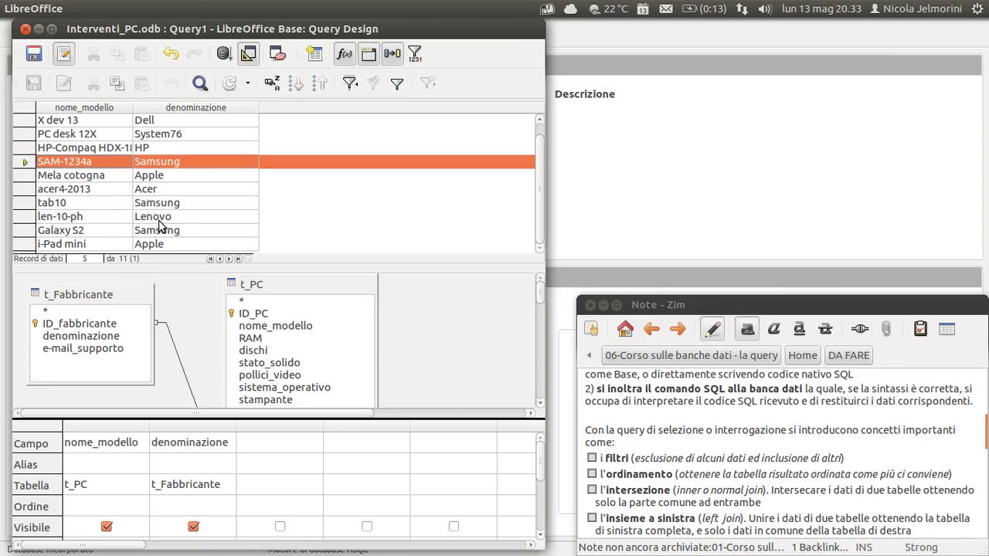
scroll(158, 224, "up", 1)
scroll(160, 226, "down", 1)
scroll(160, 225, "up", 1)
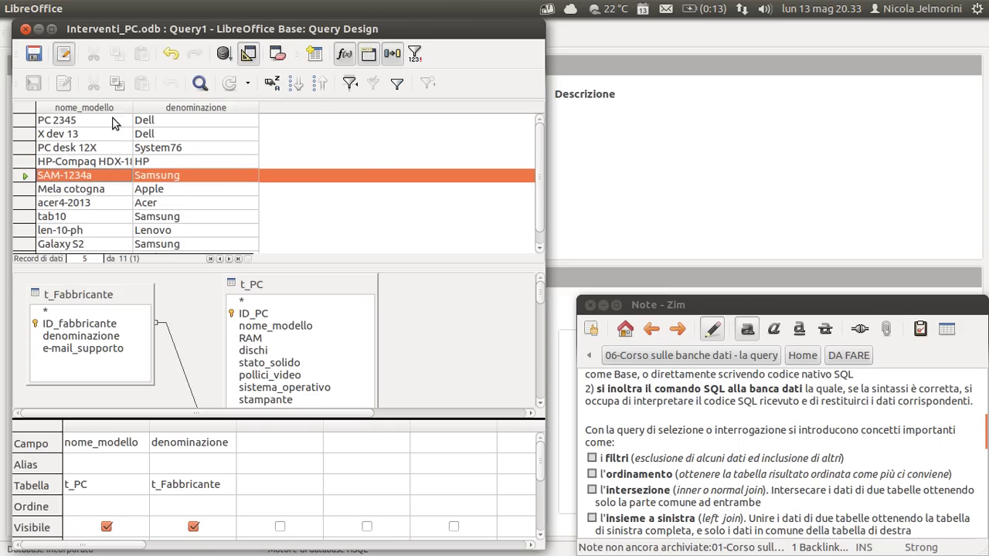
scroll(220, 187, "down", 1)
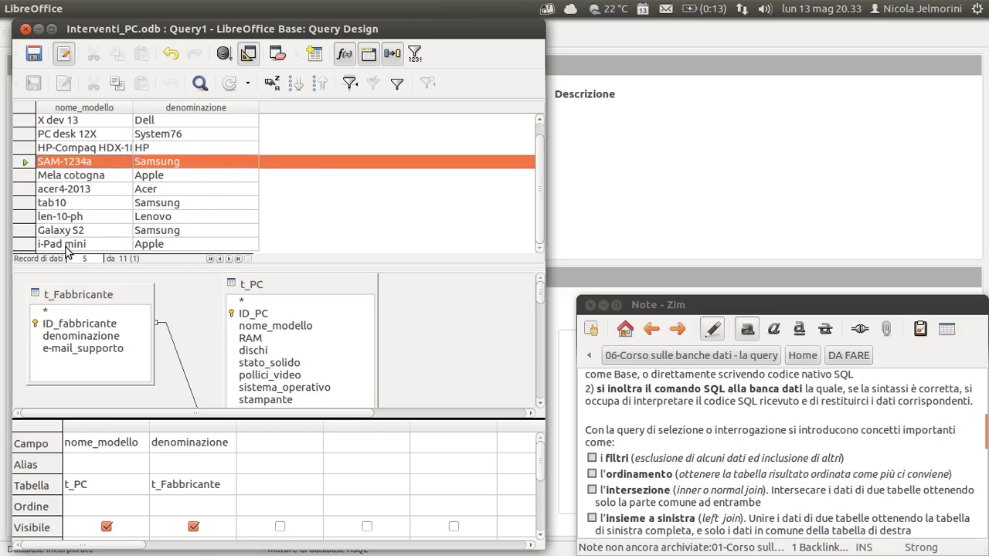
left_click(25, 244)
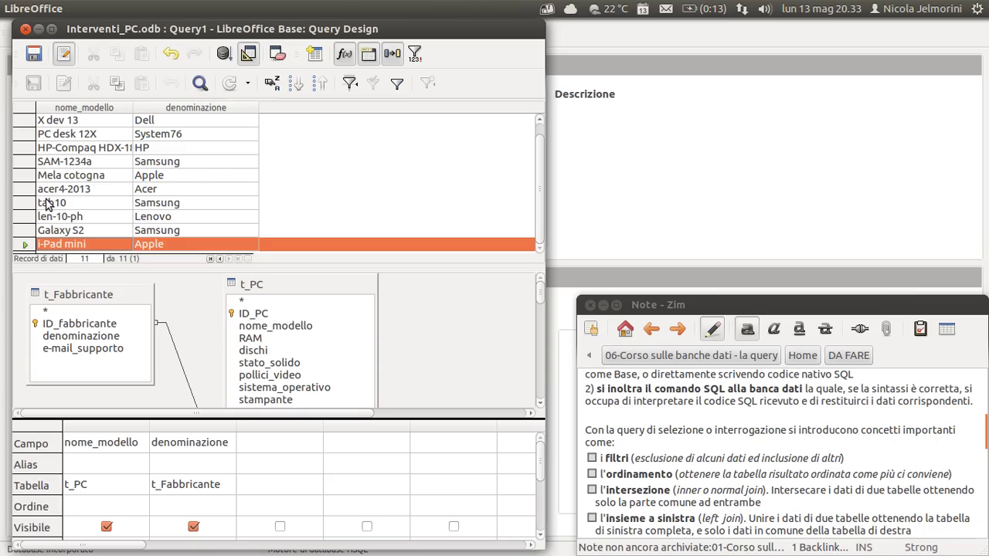
scroll(46, 197, "up", 1)
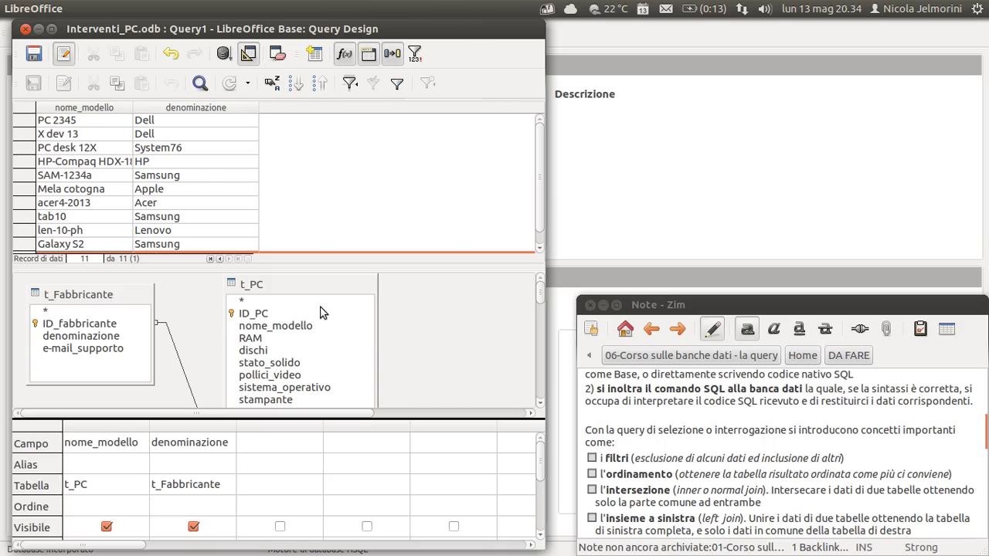
scroll(272, 486, "down", 1)
scroll(272, 486, "up", 1)
Shrink the results grid, enlarge the field grid to show Funzione and Criteri, and reselect PC 2345.
left_click_drag(410, 260, 414, 231)
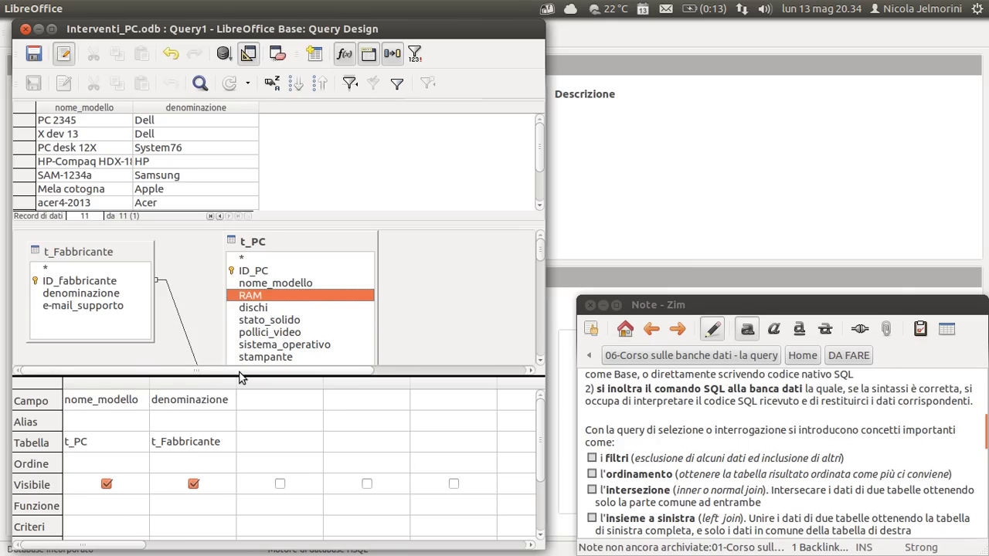
left_click_drag(239, 376, 233, 333)
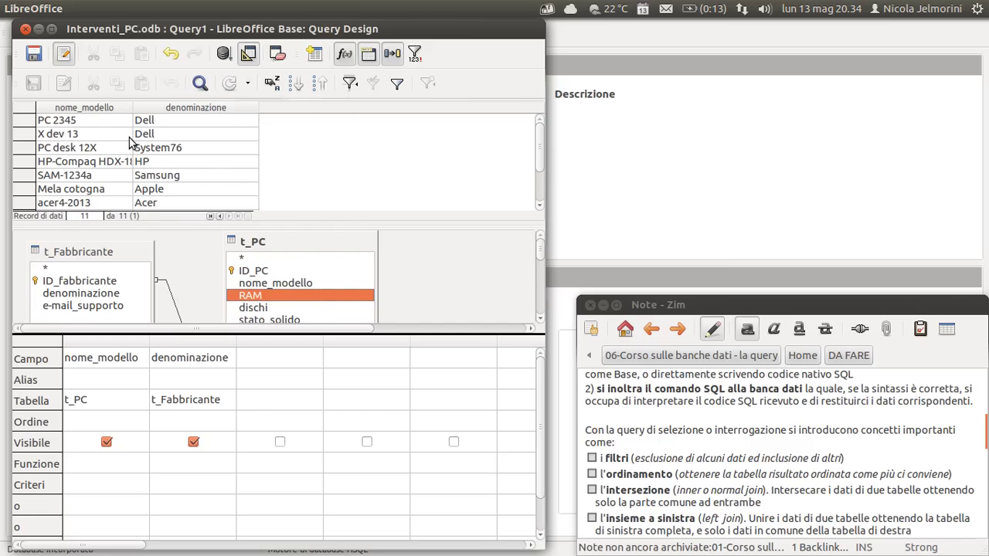
left_click(74, 123)
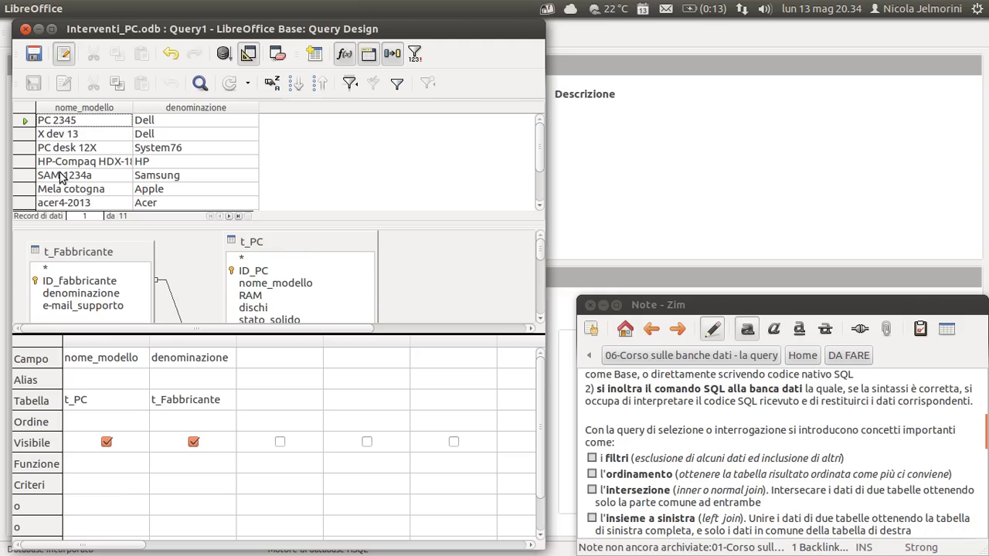
scroll(91, 182, "down", 2)
scroll(92, 182, "up", 2)
left_click(205, 86)
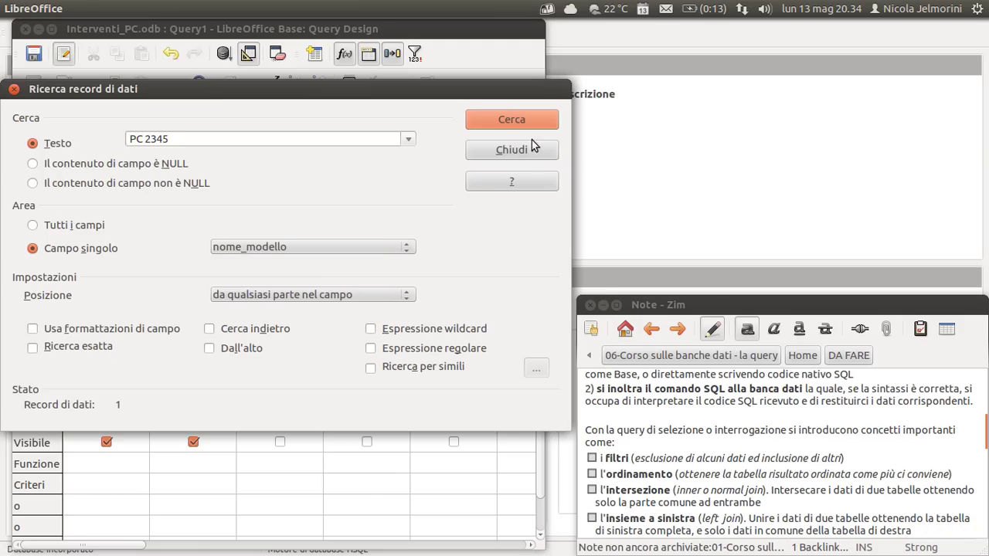
left_click(535, 150)
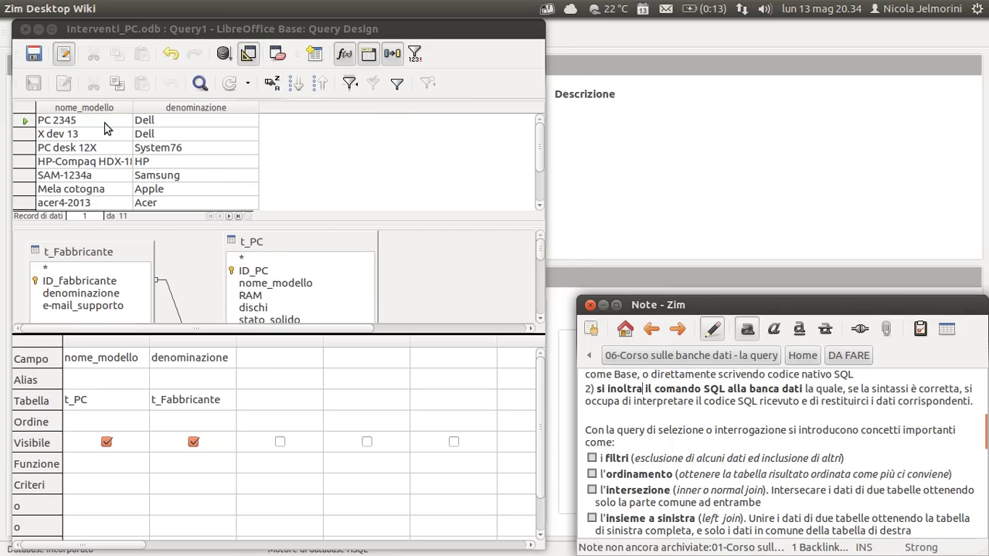
left_click(297, 88)
left_click(297, 90)
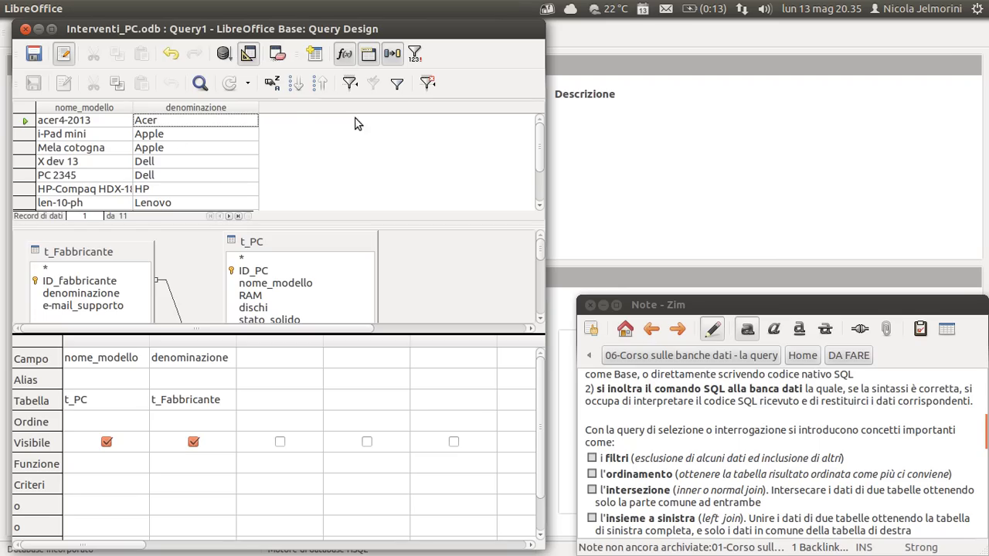
left_click(320, 82)
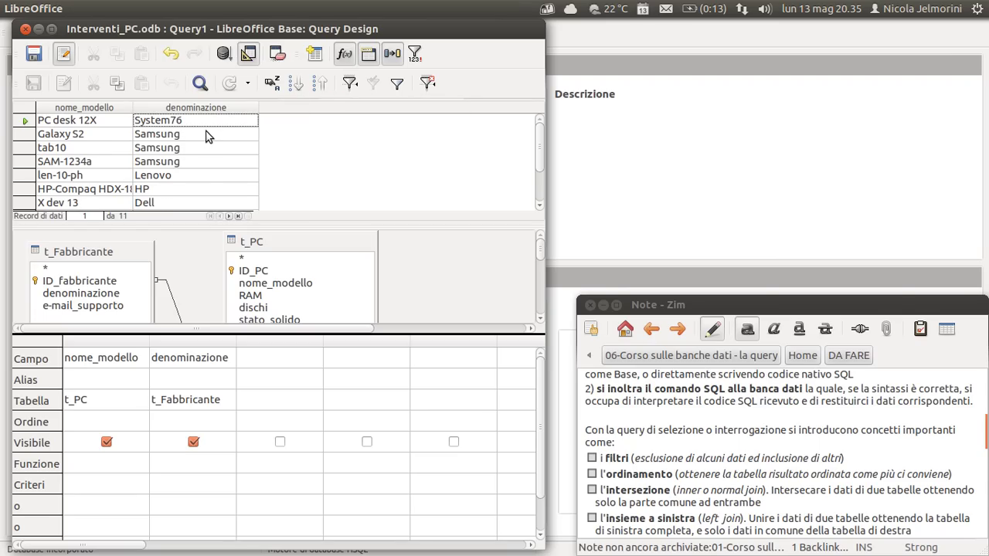
scroll(206, 147, "down", 2)
scroll(207, 154, "up", 2)
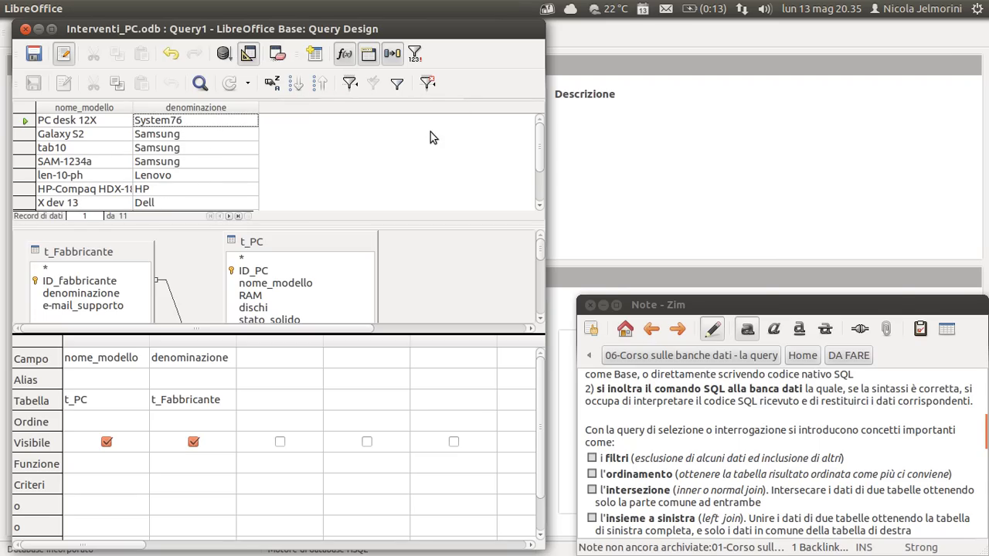
left_click(427, 84)
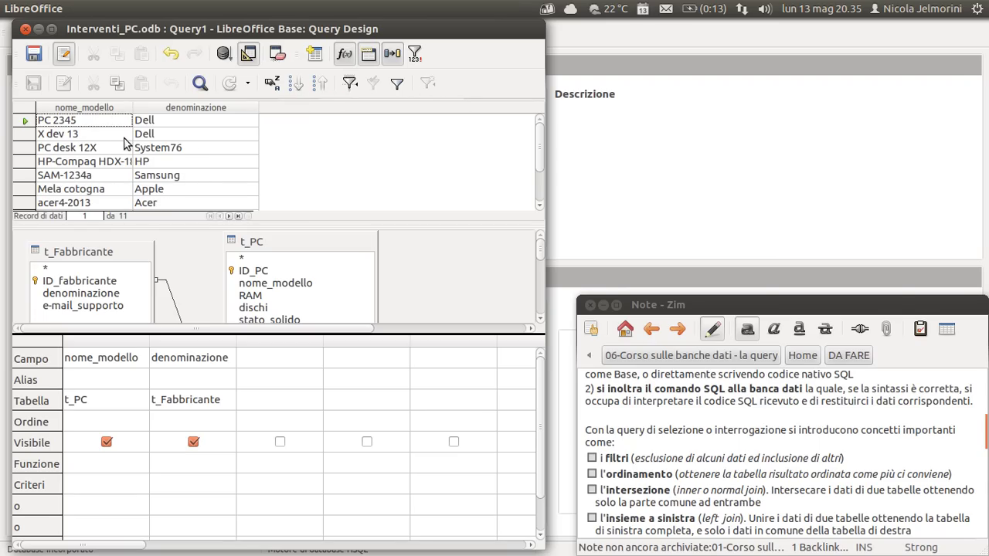
scroll(87, 135, "down", 1)
scroll(87, 135, "down", 1)
scroll(98, 149, "up", 2)
left_click(249, 56)
left_click(249, 56)
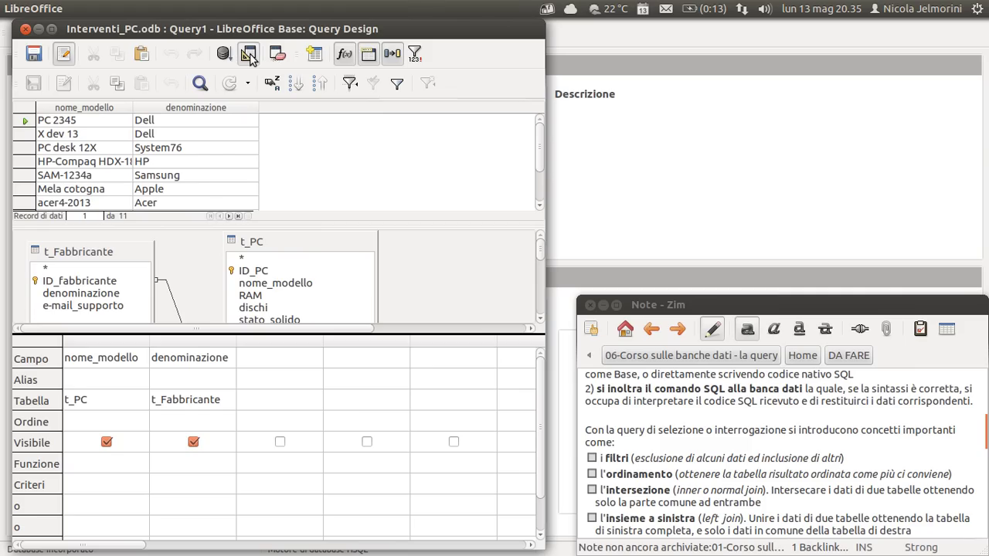
left_click_drag(251, 35, 596, 131)
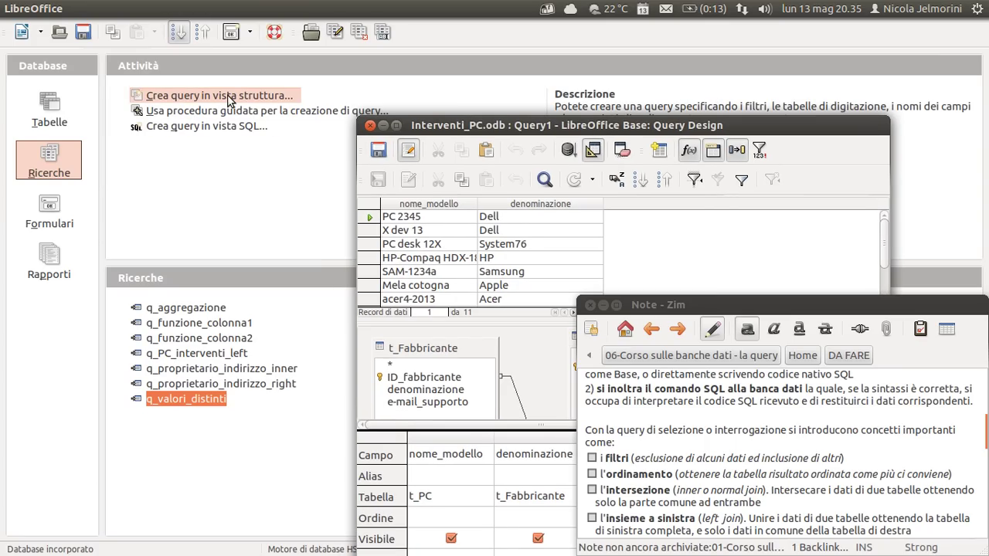
left_click_drag(498, 125, 170, 29)
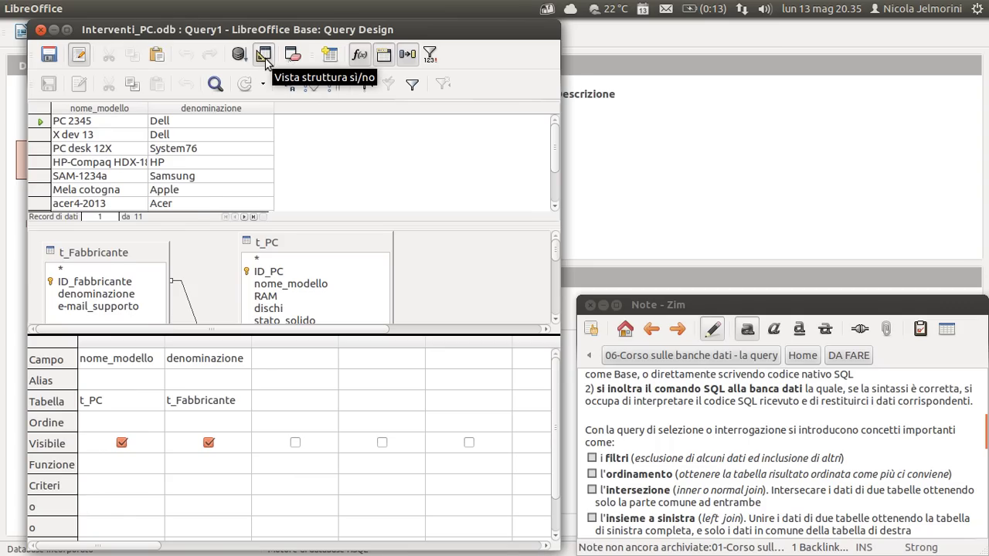
left_click_drag(98, 252, 98, 242)
left_click(295, 242)
key("Delete")
key("Delete")
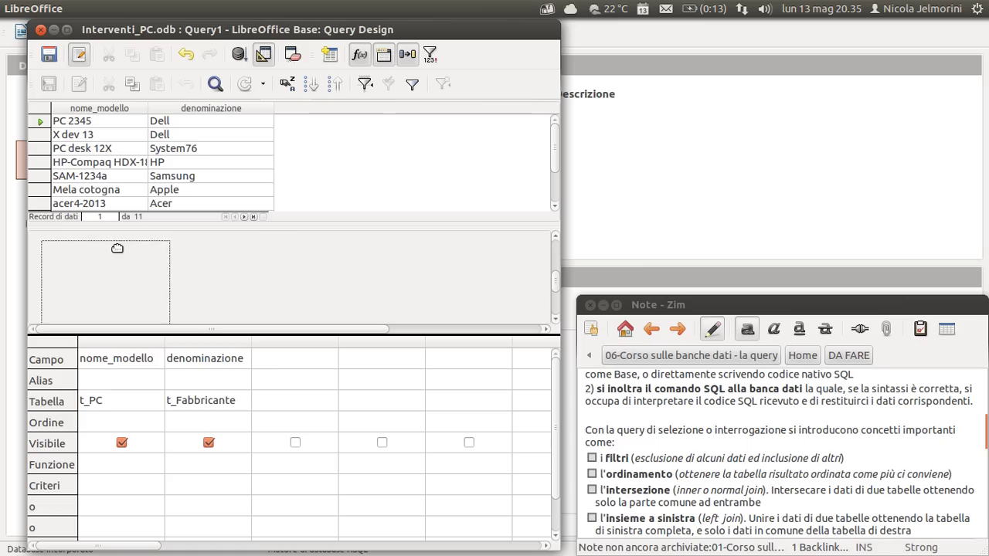
left_click_drag(557, 288, 536, 246)
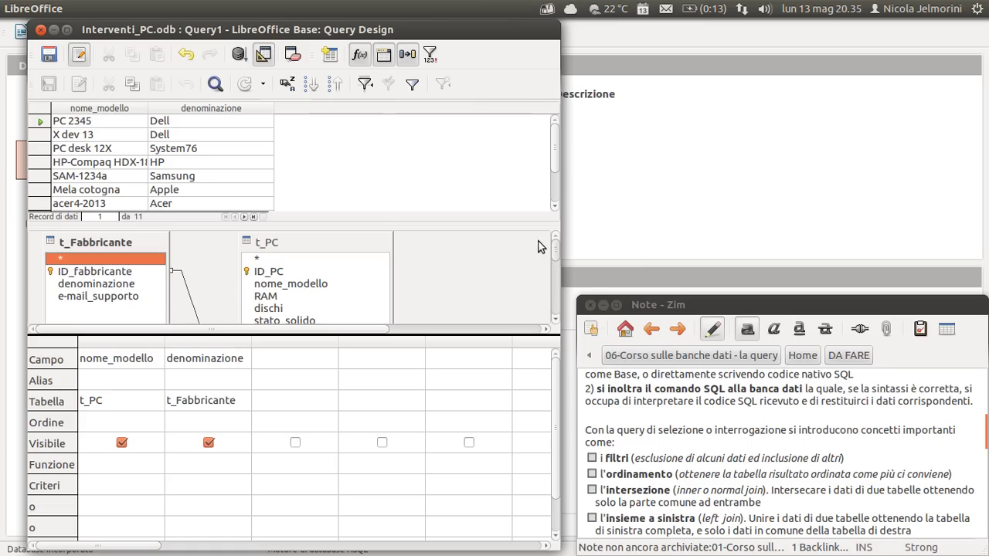
left_click(262, 56)
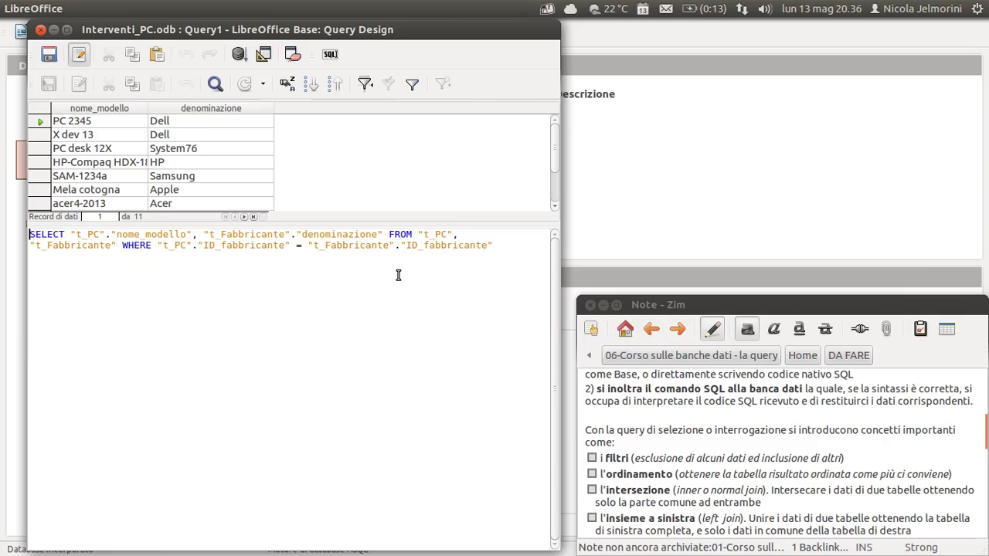
left_click_drag(236, 265, 26, 233)
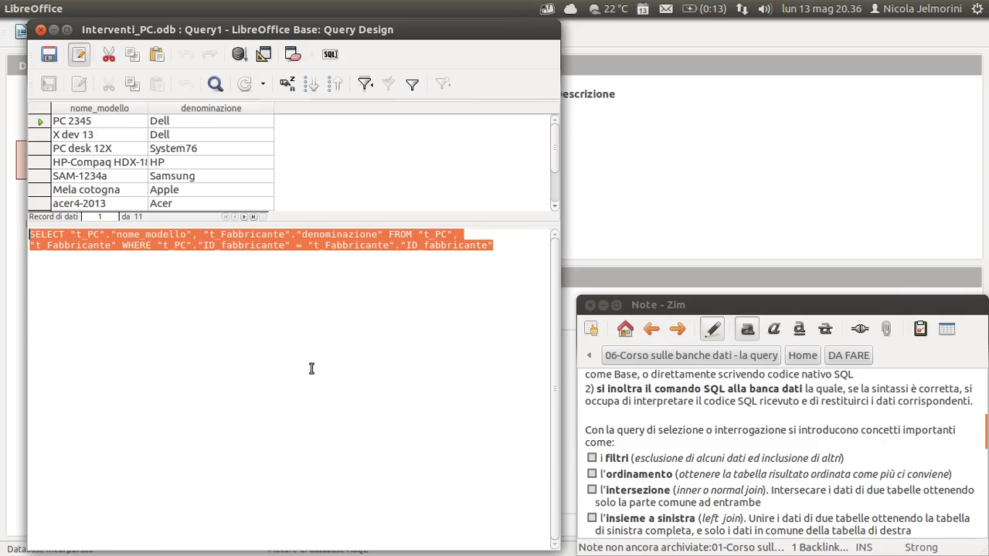
left_click(523, 245)
left_click_drag(523, 245, 3, 234)
left_click(107, 281)
left_click_drag(523, 245, 8, 221)
left_click(173, 309)
left_click(263, 54)
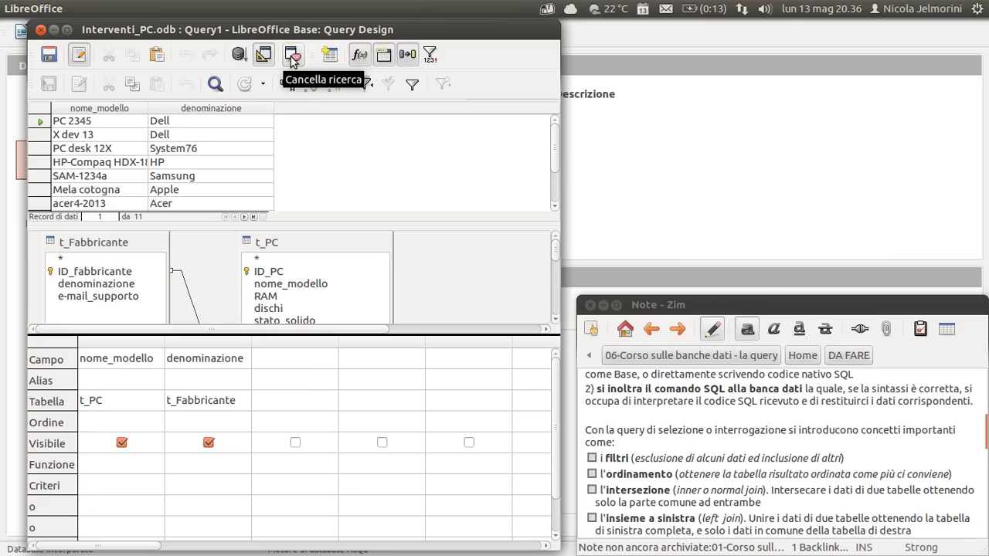
left_click(330, 56)
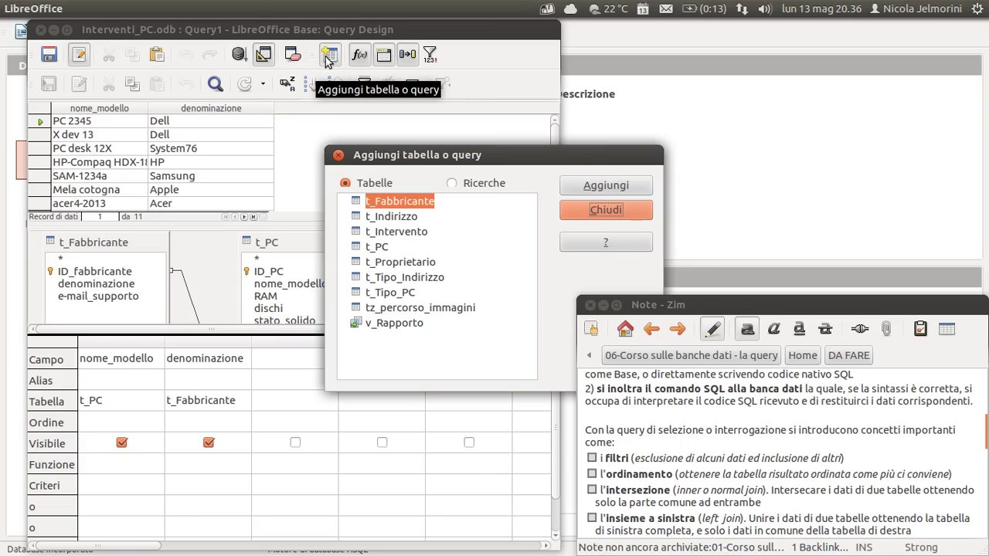
left_click_drag(403, 155, 202, 122)
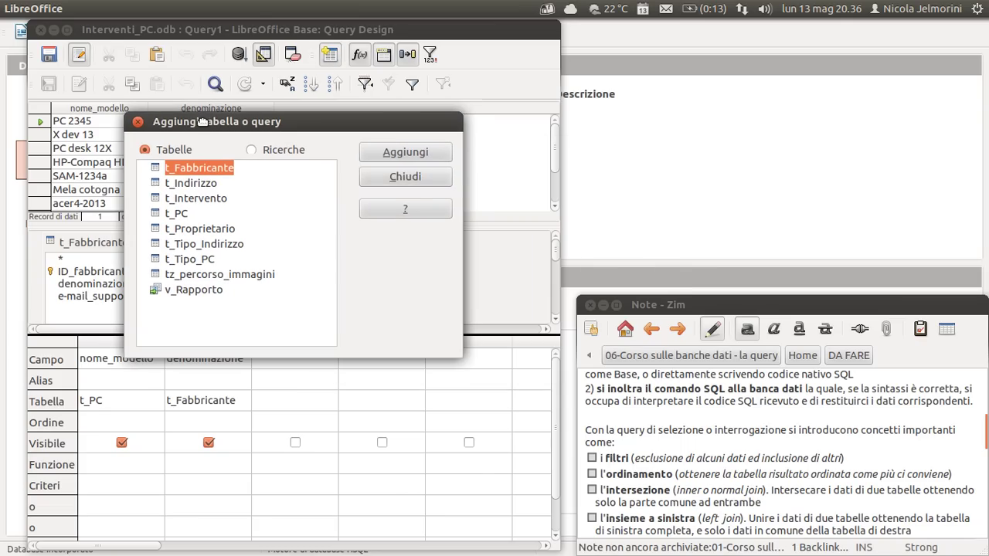
left_click(251, 150)
left_click(439, 181)
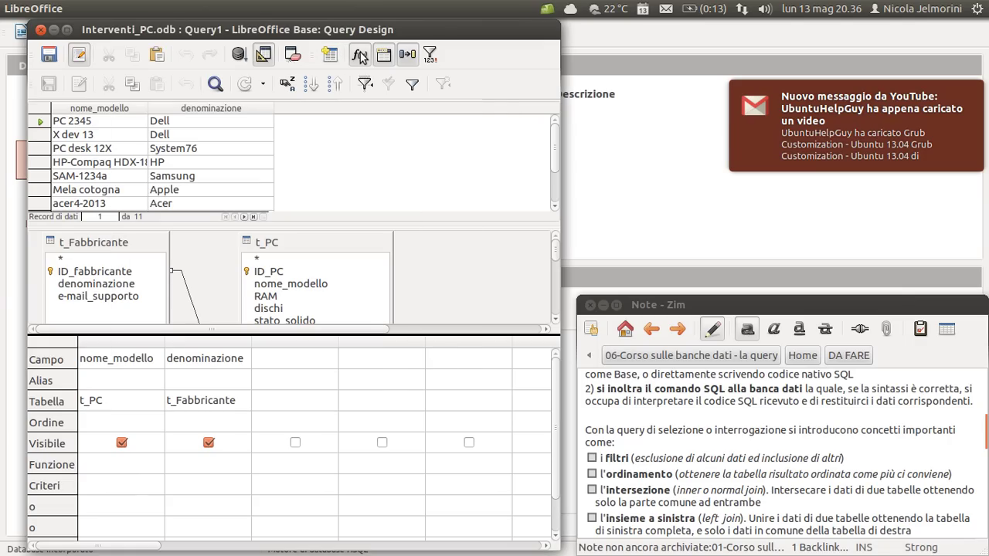